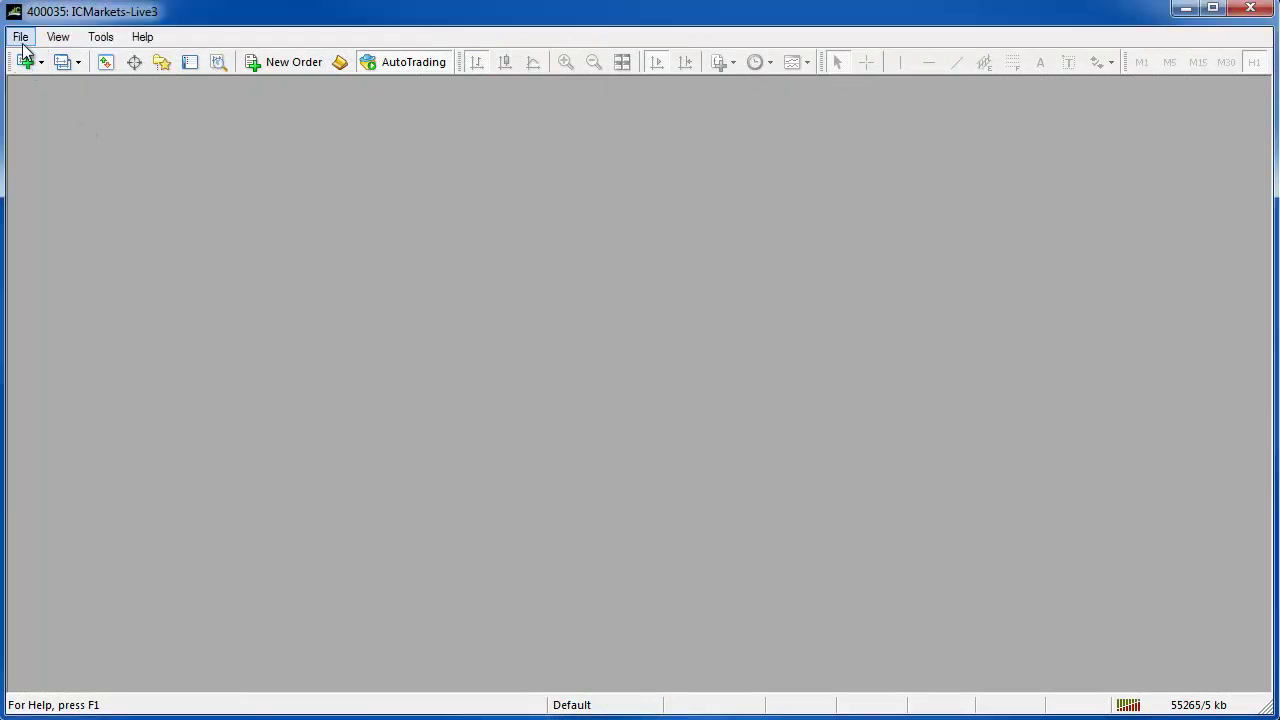
# Open the platform's data folder to check its full path, then close it.
pyautogui.click(21, 40)
pyautogui.click(108, 160)
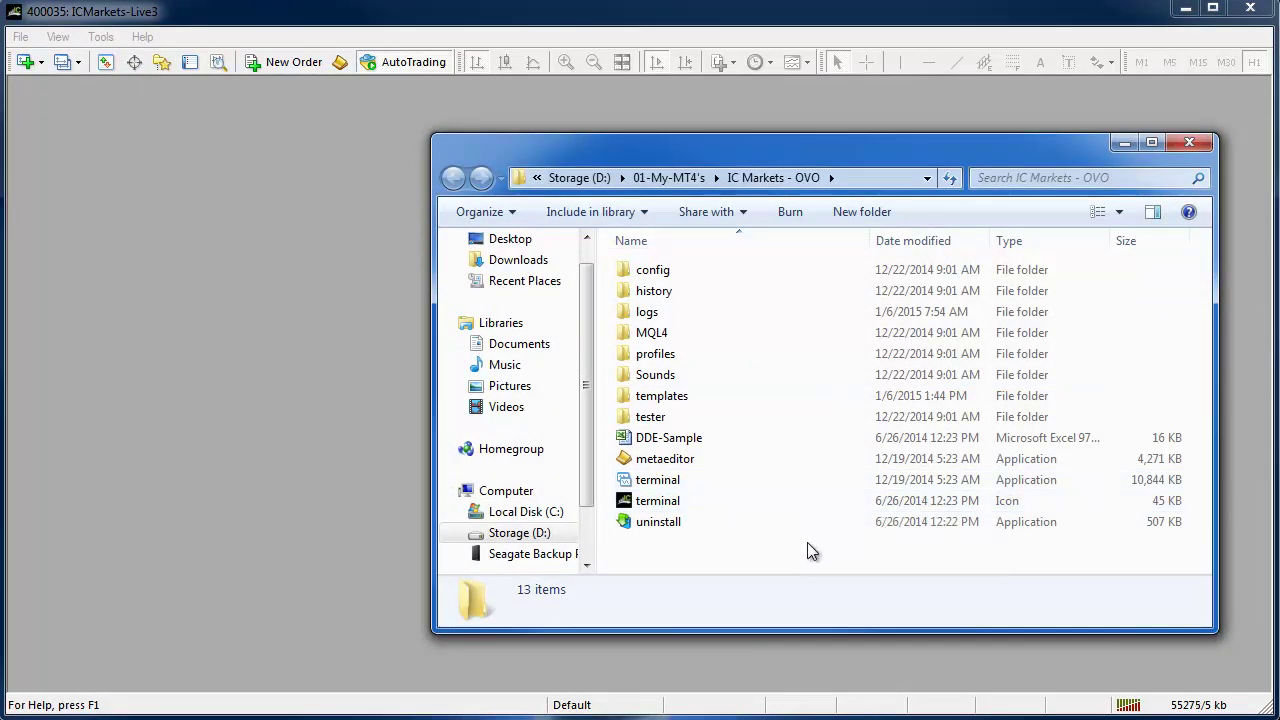
pyautogui.click(872, 177)
pyautogui.click(1189, 143)
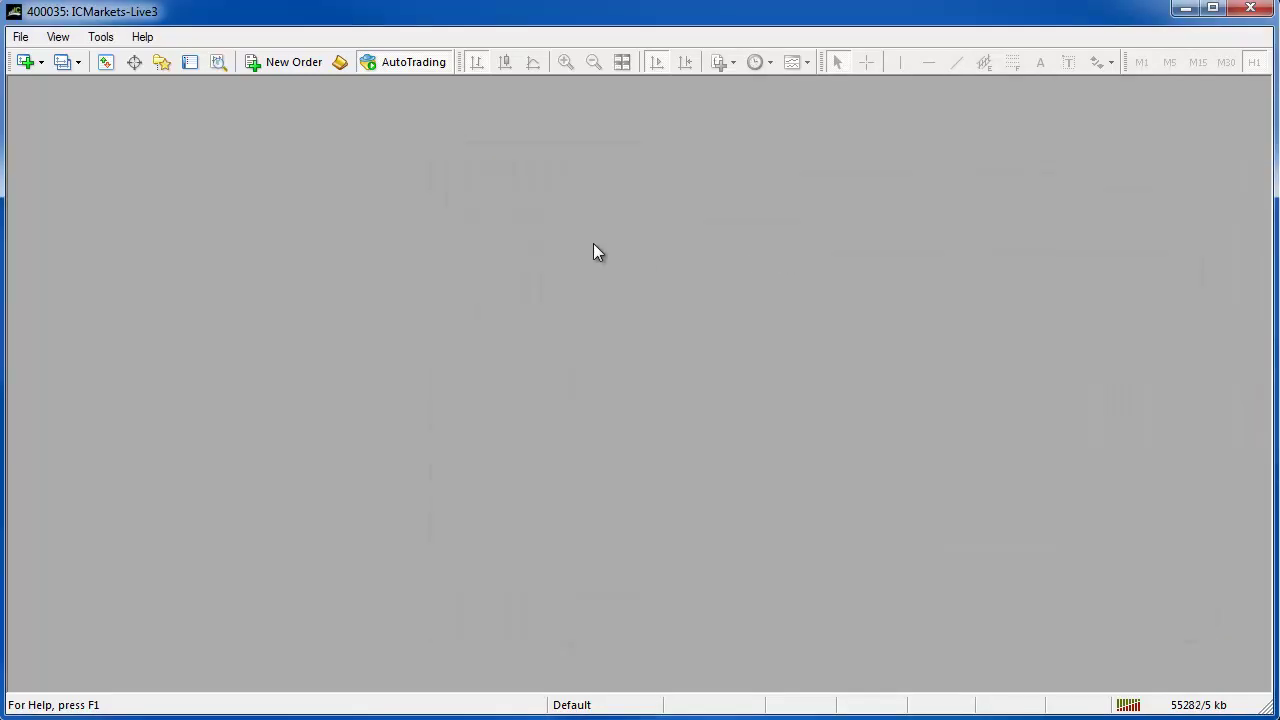
# Reopen the data folder via File > Open Data Folder and browse into MQL4\Indicators.
pyautogui.click(21, 37)
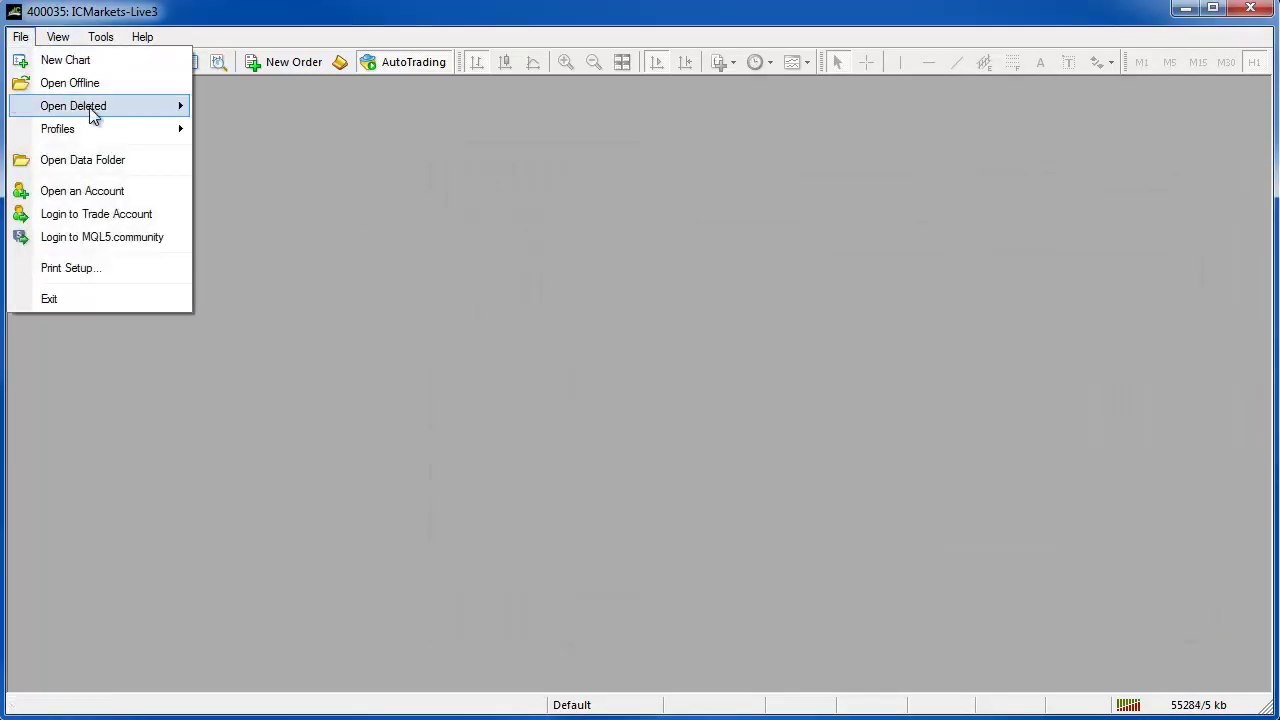
pyautogui.click(113, 165)
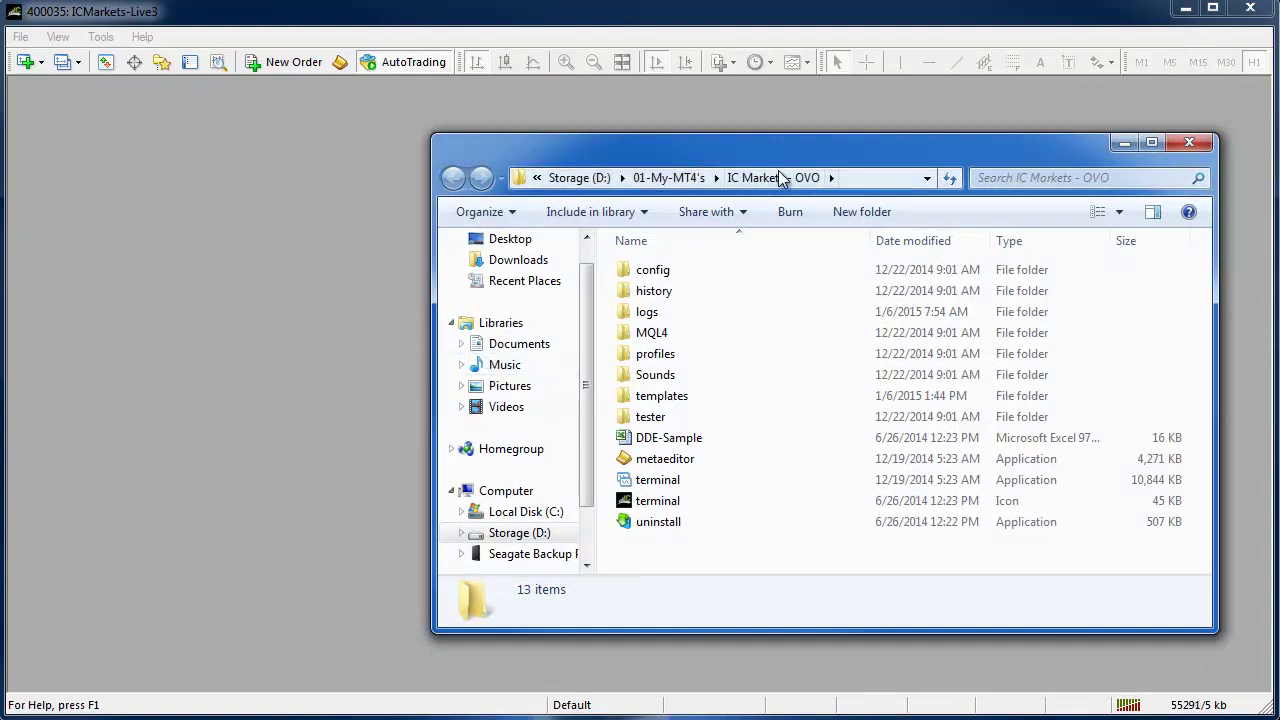
pyautogui.doubleClick(652, 333)
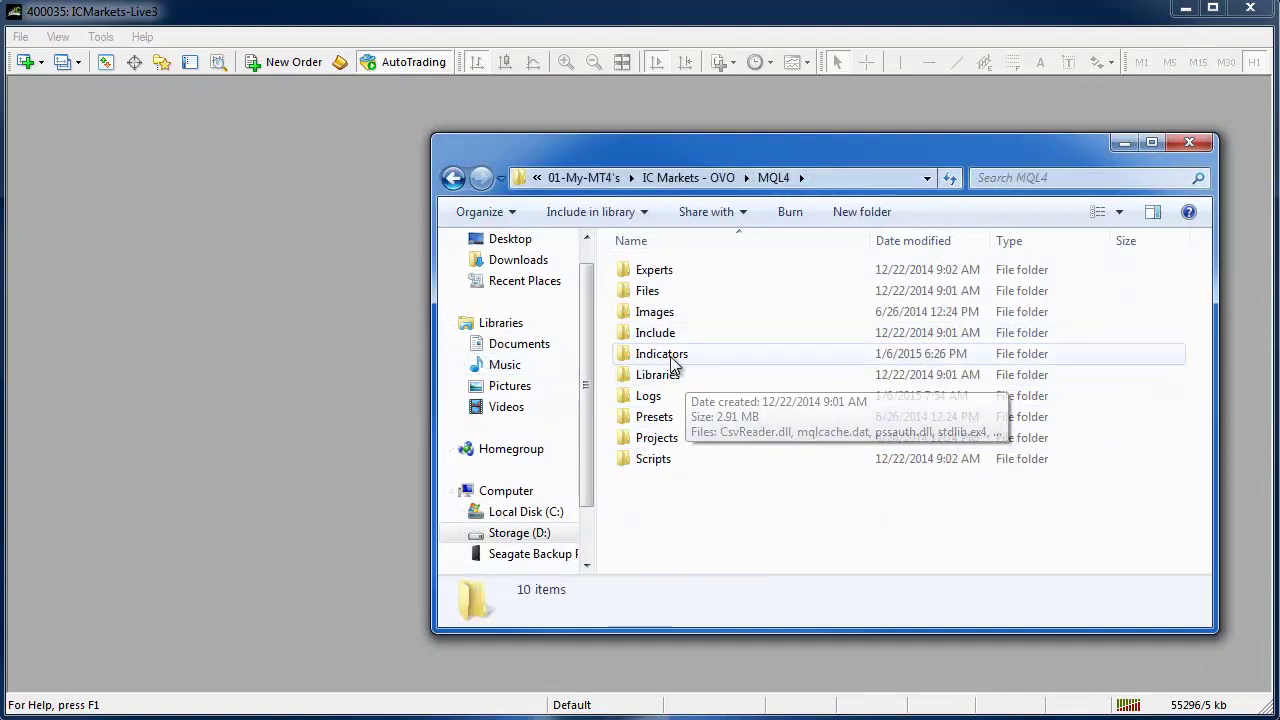
pyautogui.doubleClick(665, 354)
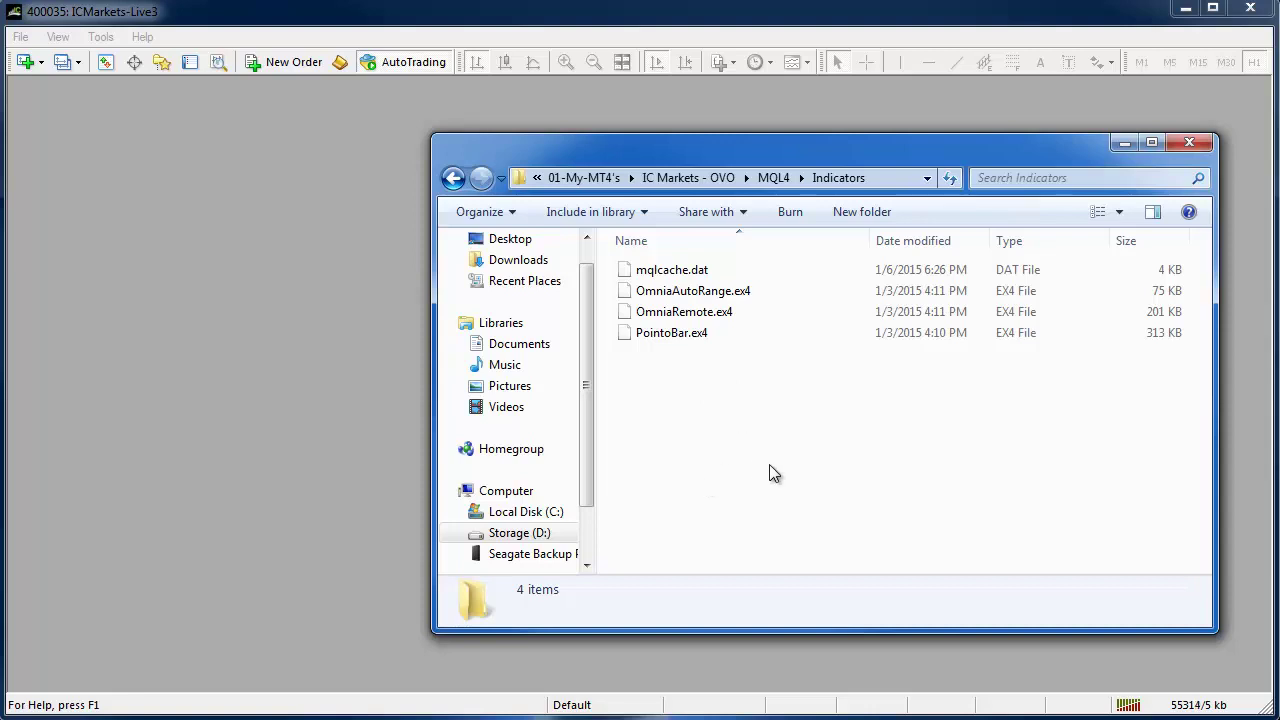
# Close the data folder and refresh the Indicators list in the Navigator.
pyautogui.click(1191, 145)
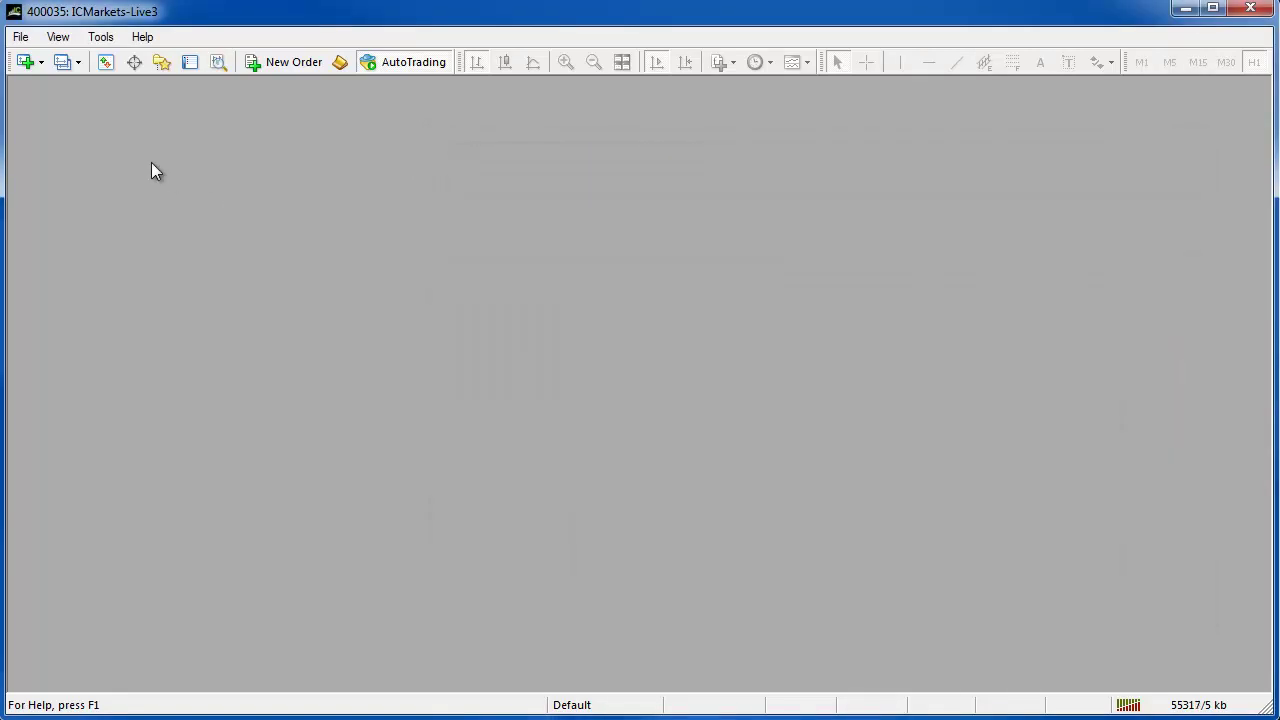
pyautogui.click(159, 70)
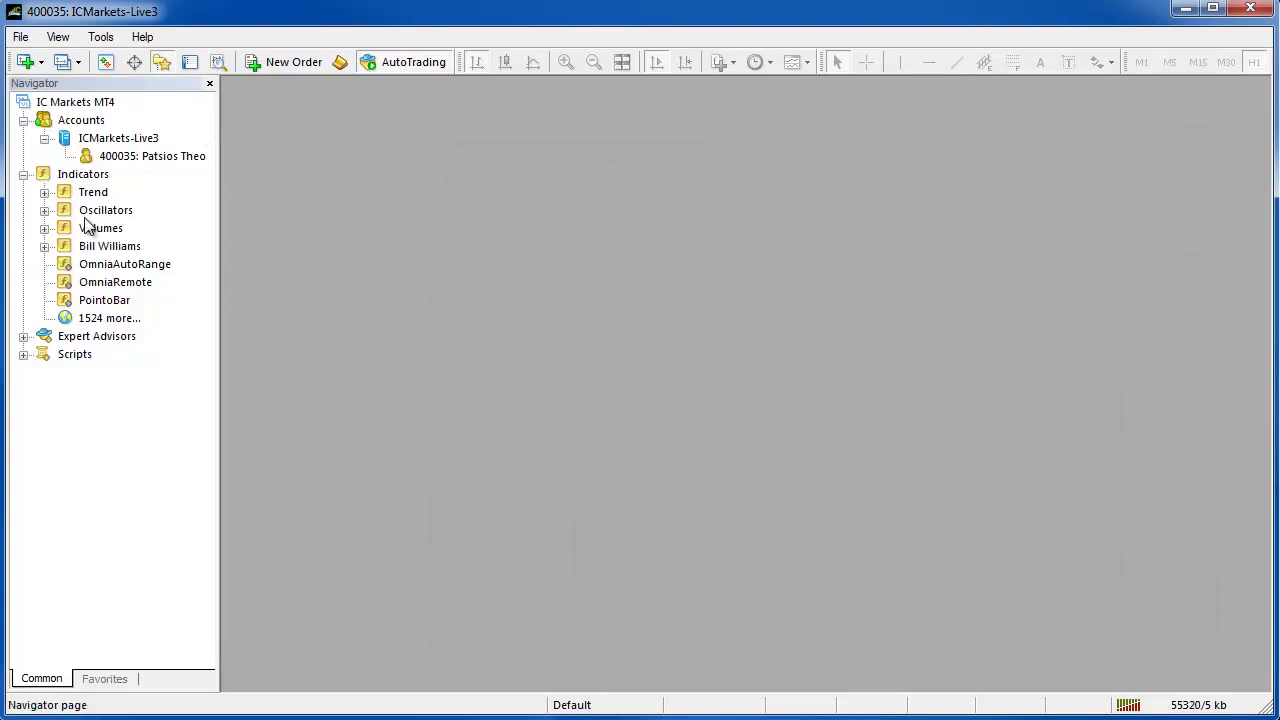
pyautogui.click(23, 175)
pyautogui.click(23, 175)
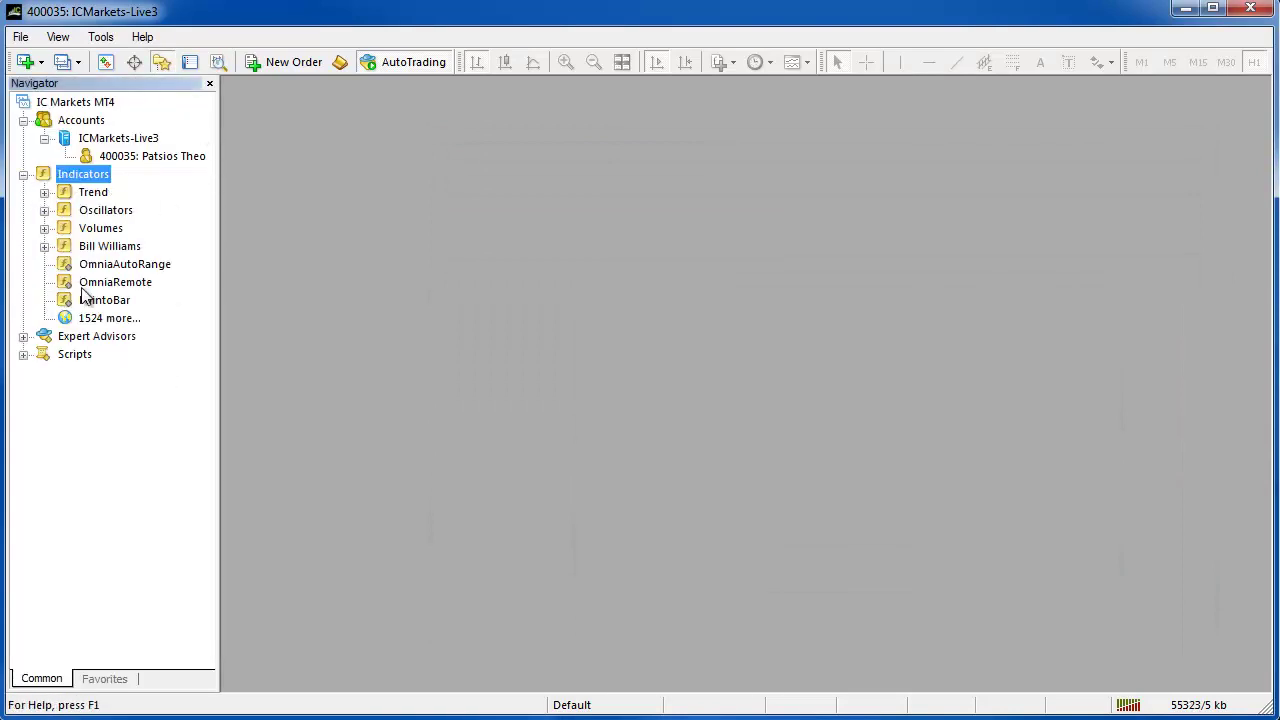
pyautogui.rightClick(100, 250)
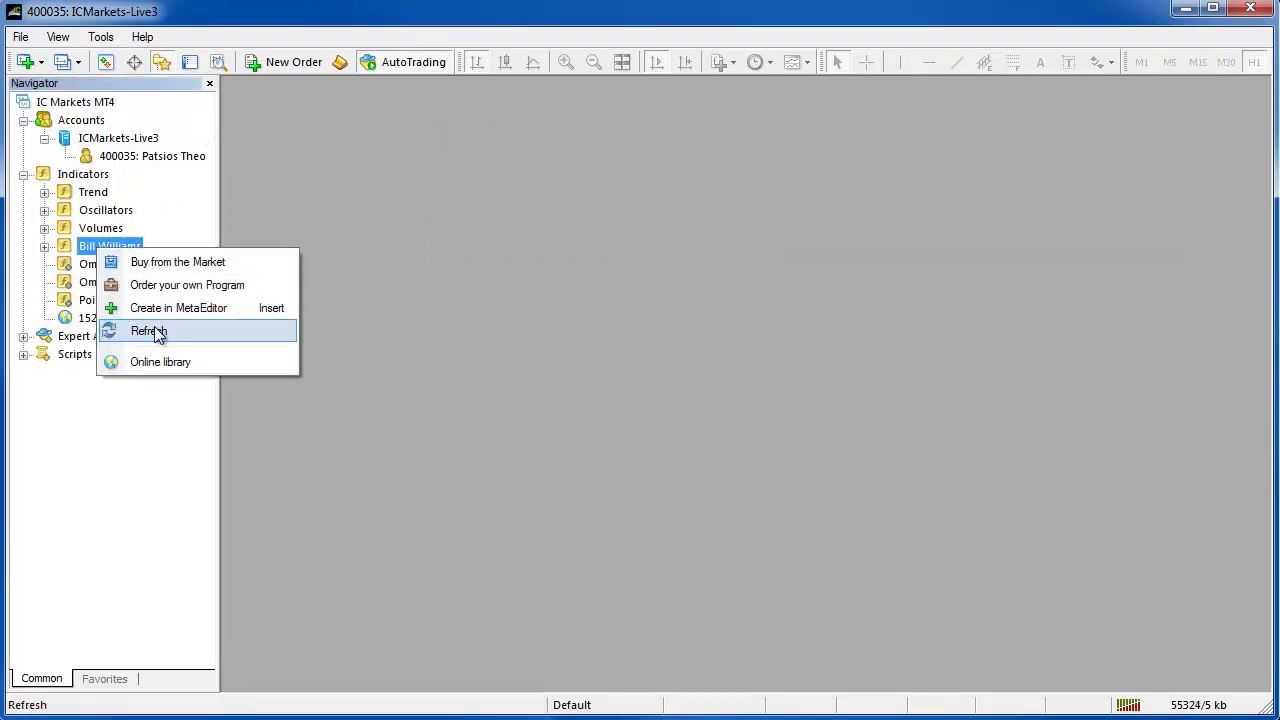
pyautogui.click(156, 333)
# Check the new OmniaAutoRange, OmniaRemote and PointoBar entries in the indicator tree.
pyautogui.click(110, 264)
pyautogui.click(108, 282)
pyautogui.click(105, 300)
pyautogui.moveTo(104, 305)
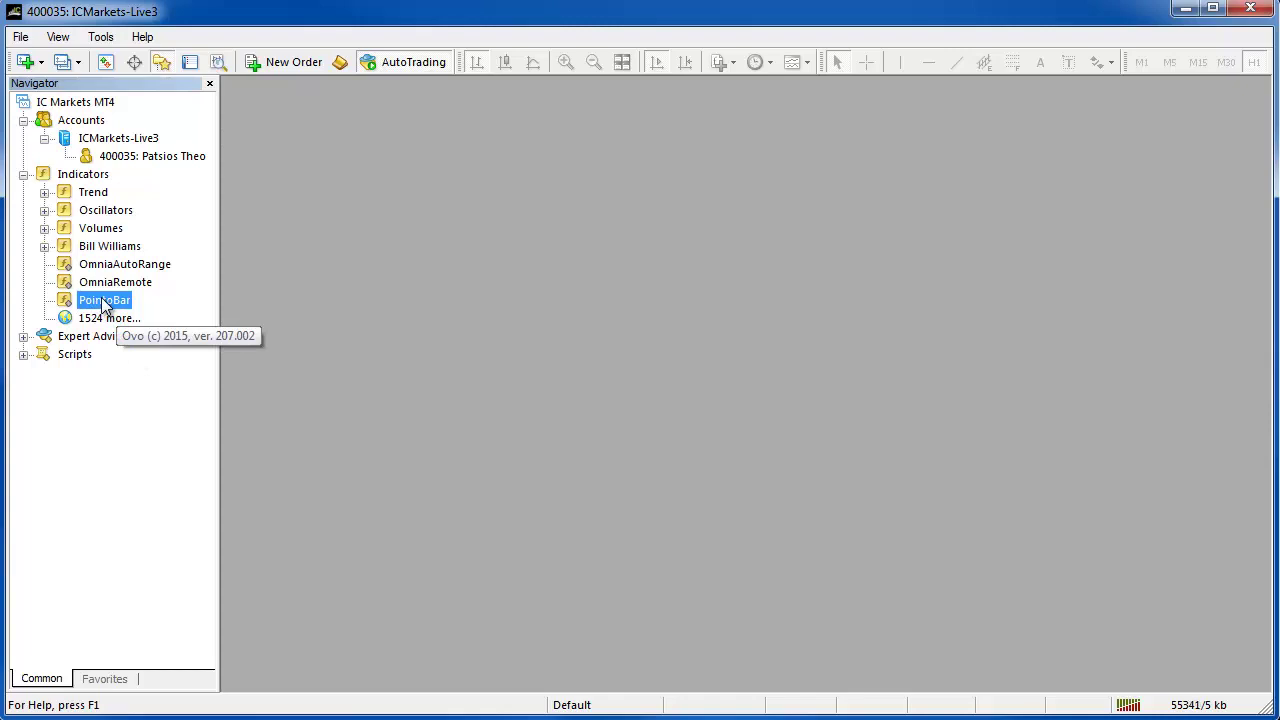
# In Tools > Options, review the Expert Advisors settings and the 380000 max bars in chart.
pyautogui.click(100, 37)
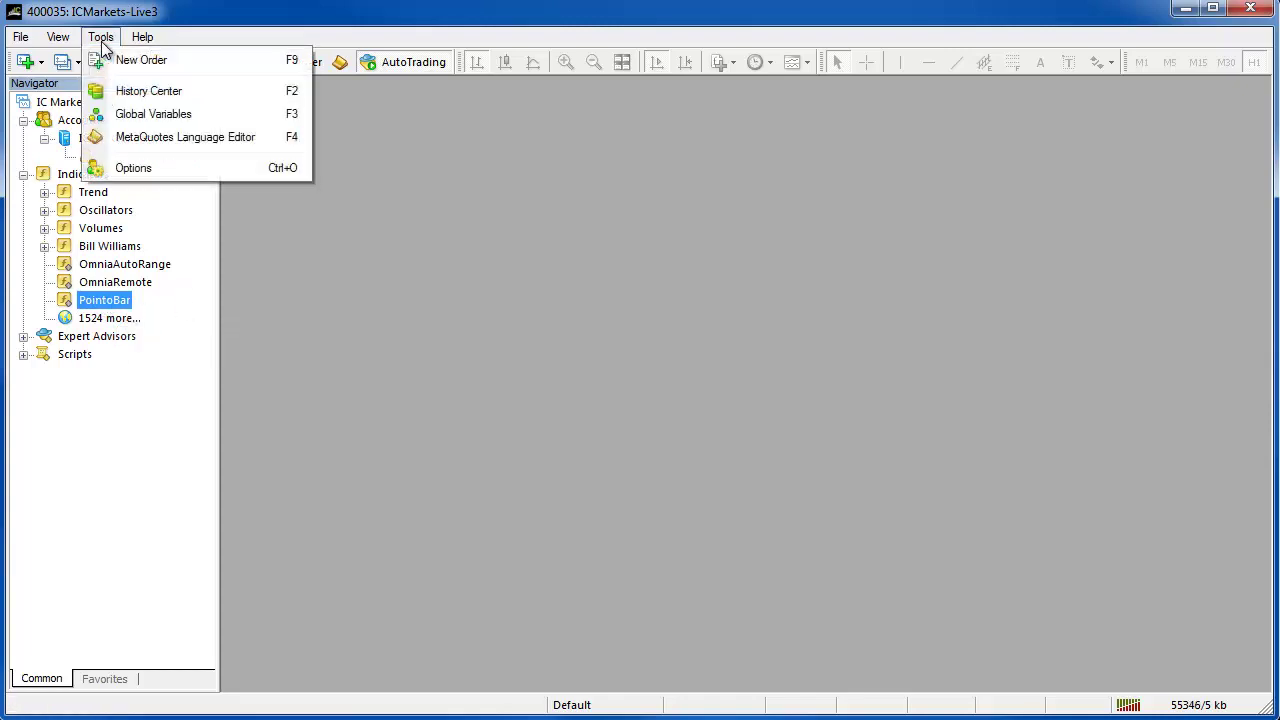
pyautogui.click(132, 168)
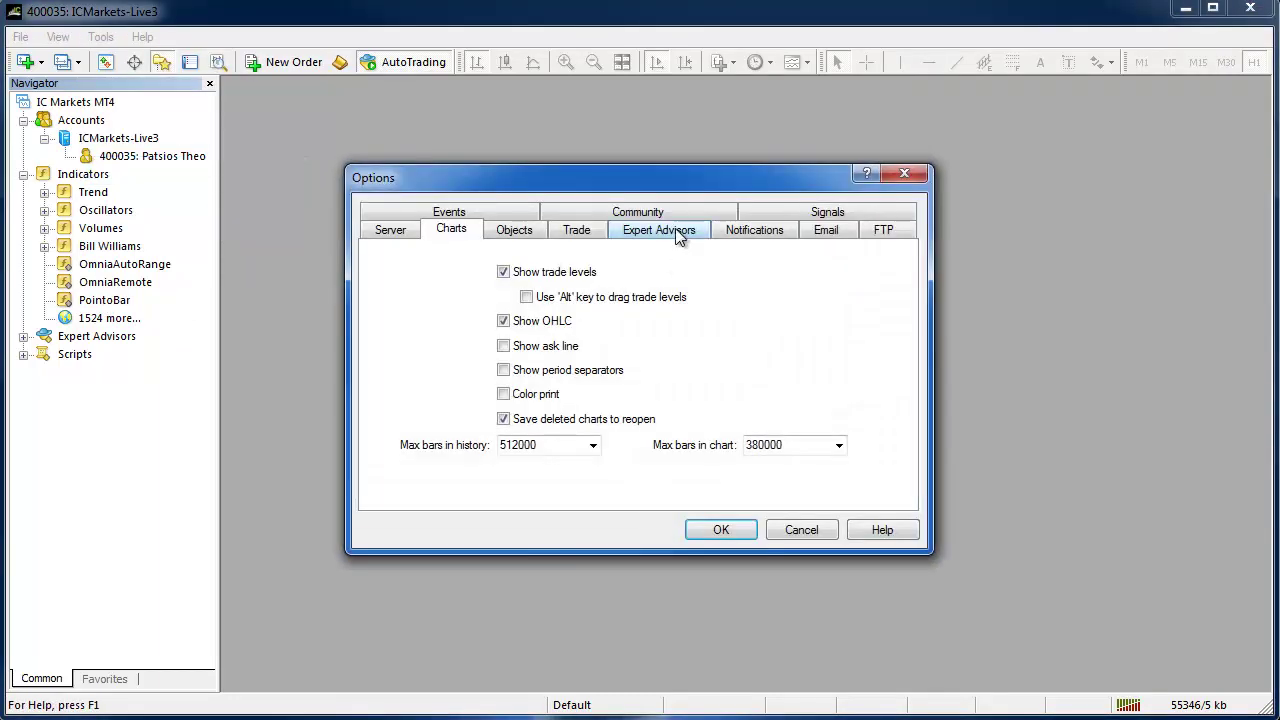
pyautogui.click(677, 232)
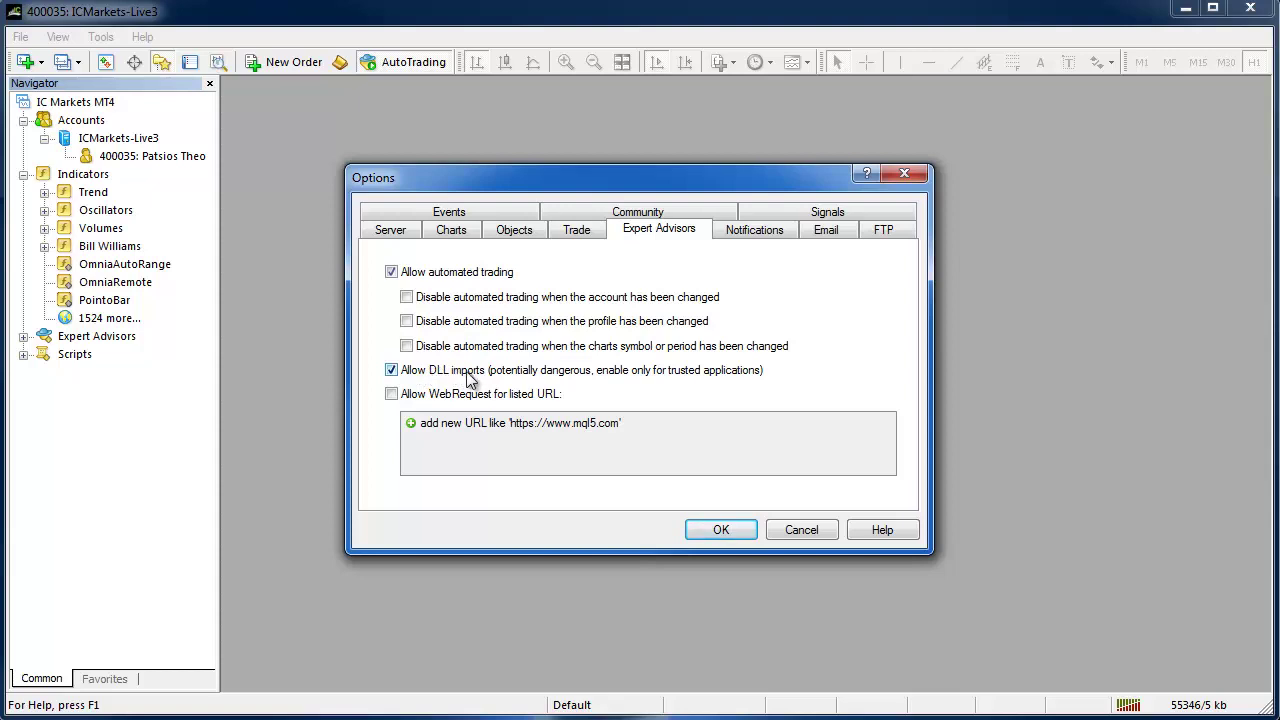
pyautogui.click(457, 230)
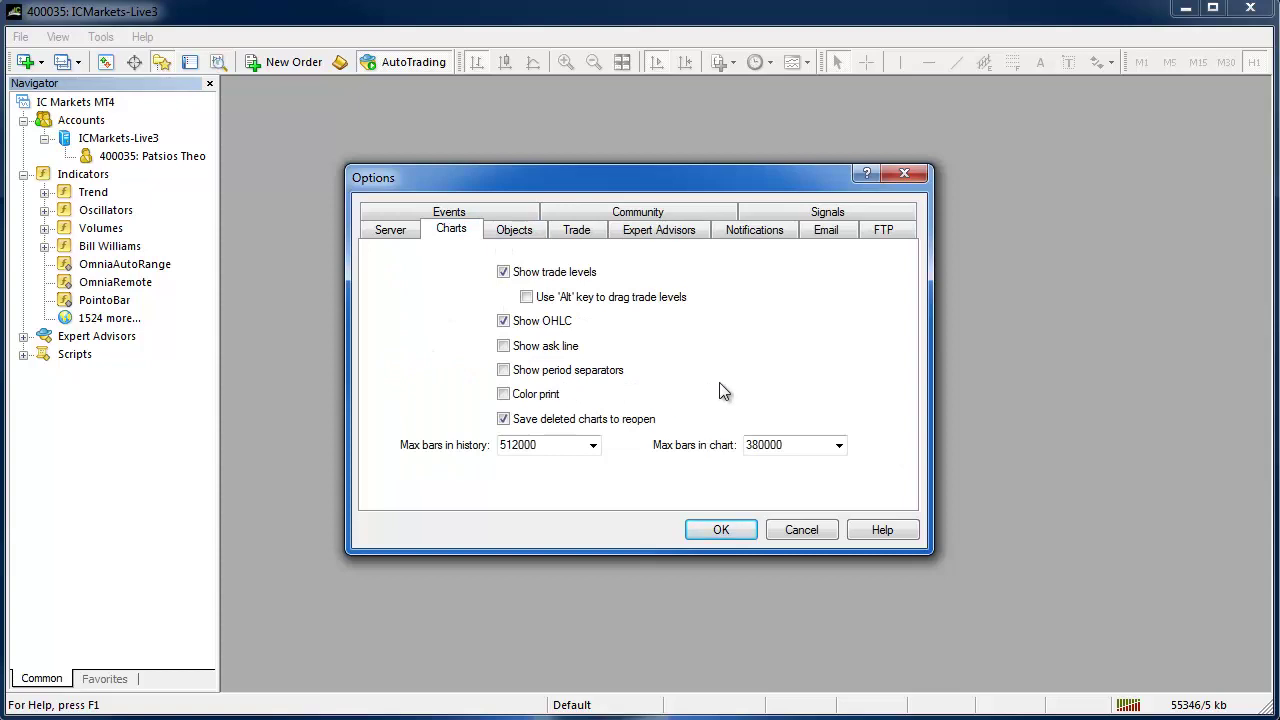
pyautogui.doubleClick(794, 444)
pyautogui.click(797, 444)
pyautogui.doubleClick(793, 445)
pyautogui.click(799, 447)
# Confirm the Options dialog and open a new EURUSD chart.
pyautogui.click(715, 536)
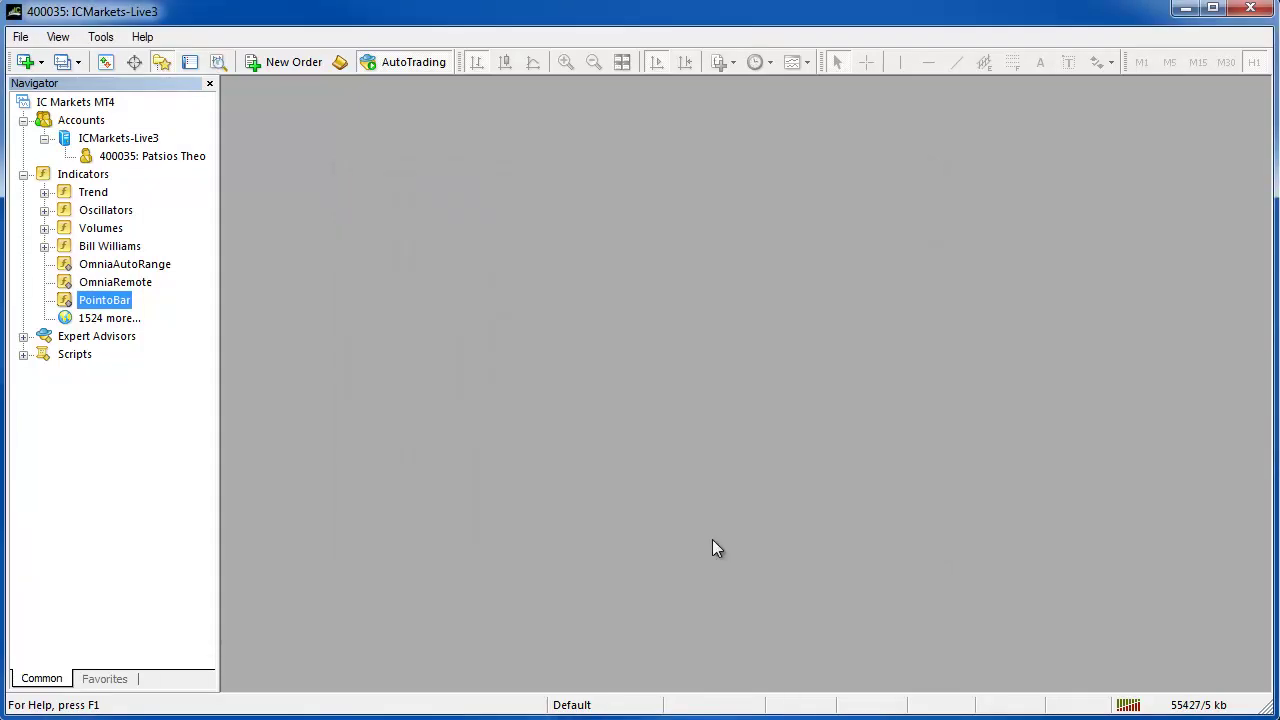
pyautogui.click(20, 37)
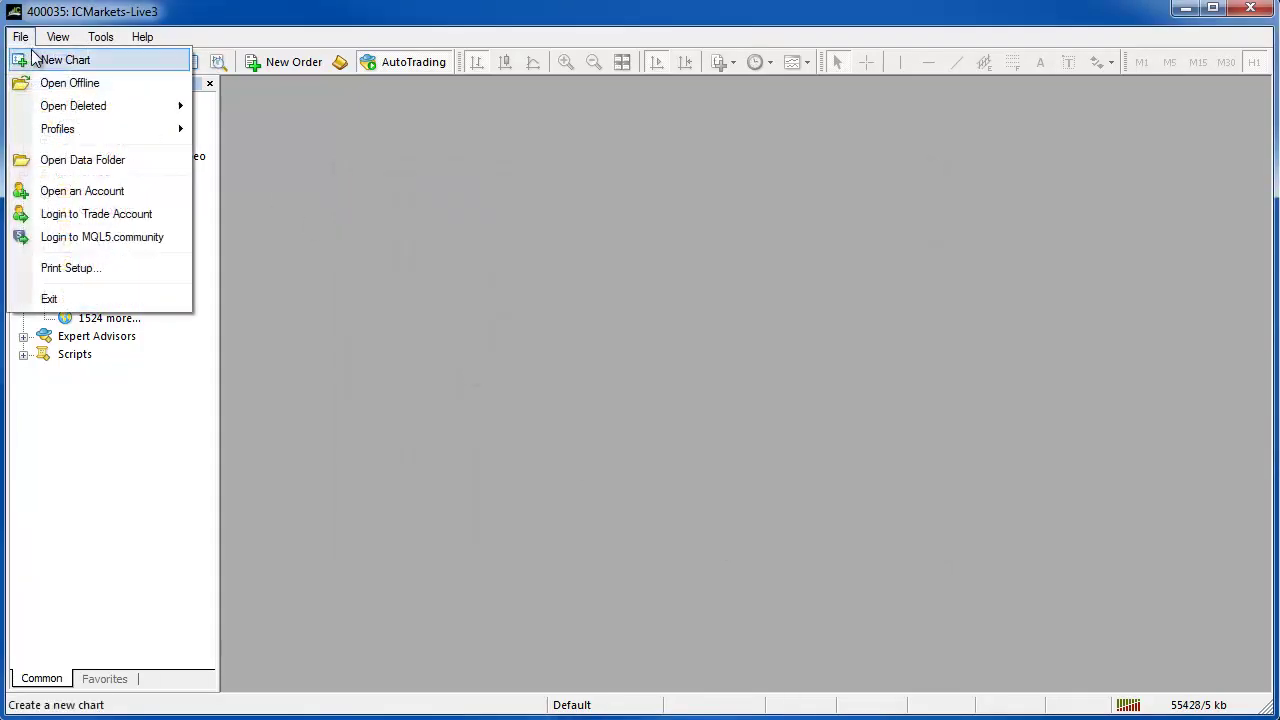
pyautogui.click(35, 60)
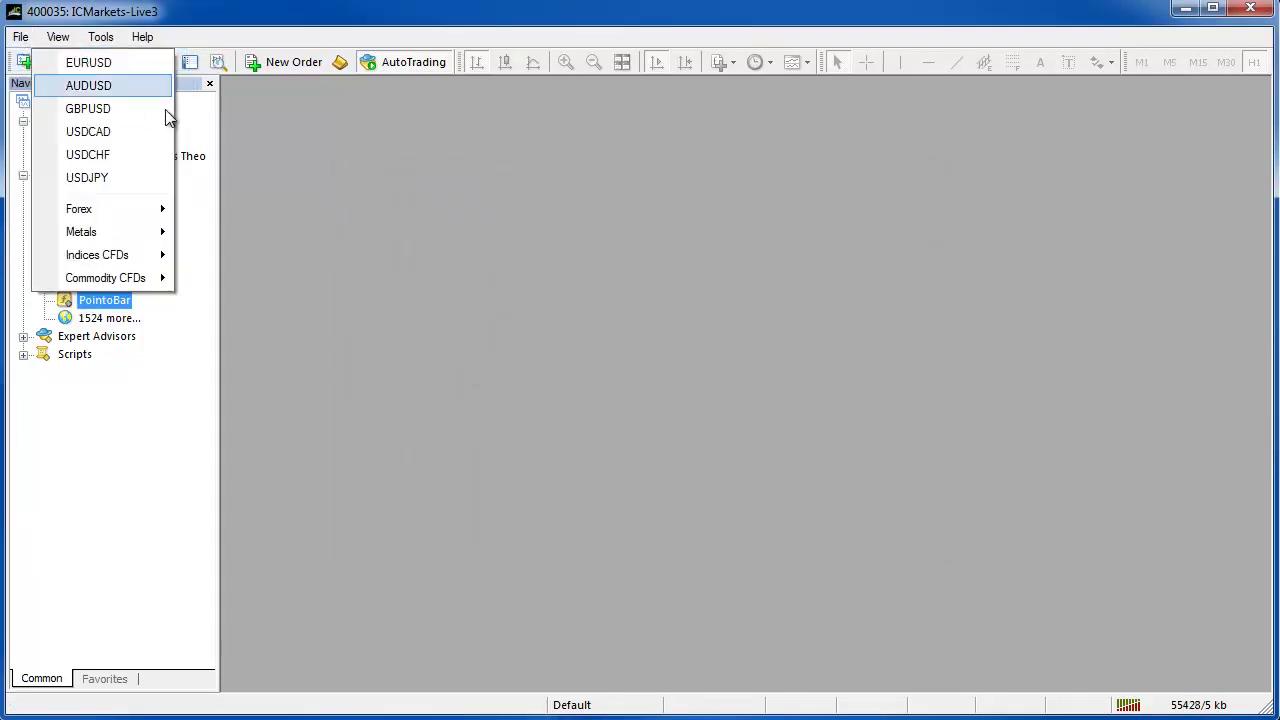
pyautogui.click(97, 63)
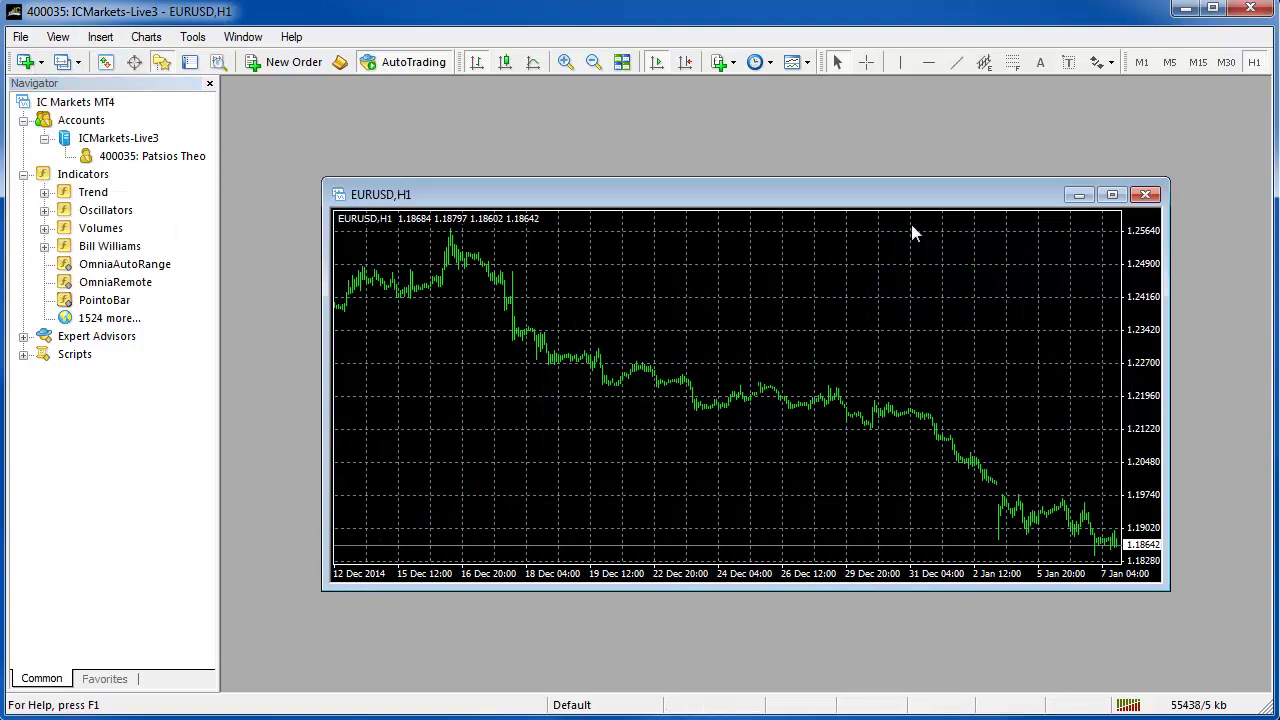
# Switch the EURUSD chart to M1 and adjust the chart window's position.
pyautogui.click(100, 300)
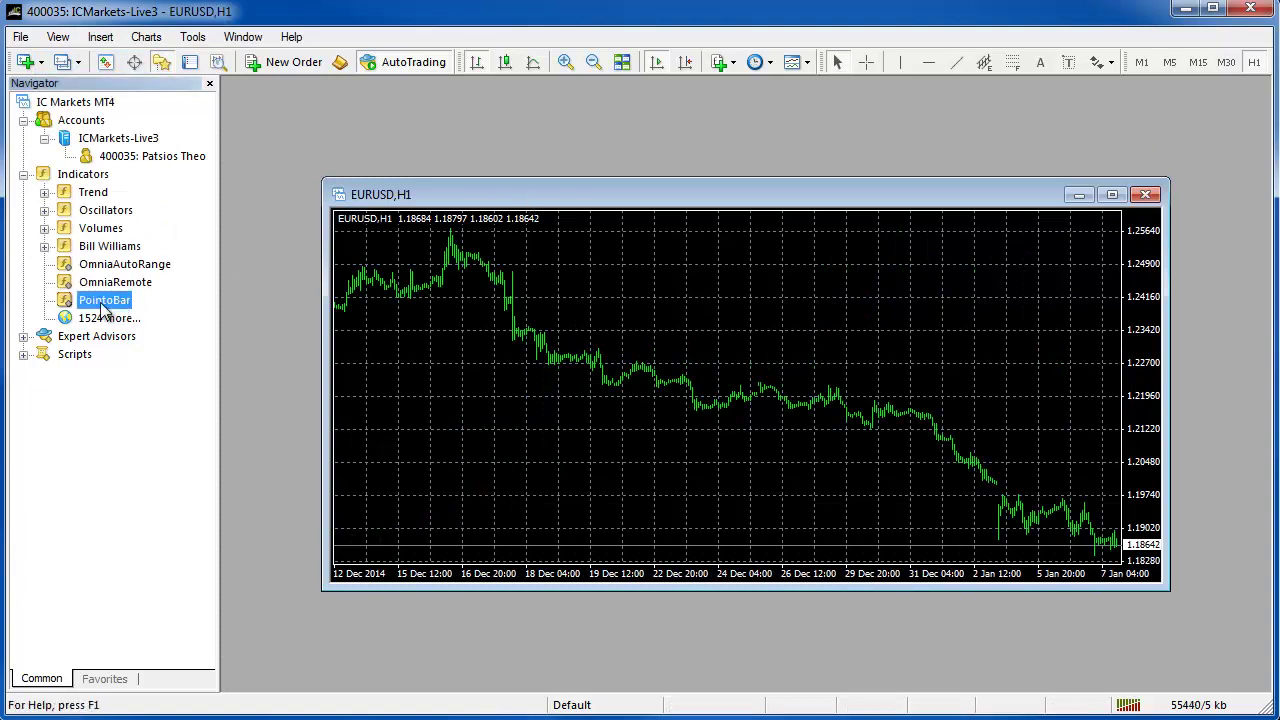
pyautogui.click(759, 408)
pyautogui.click(1200, 61)
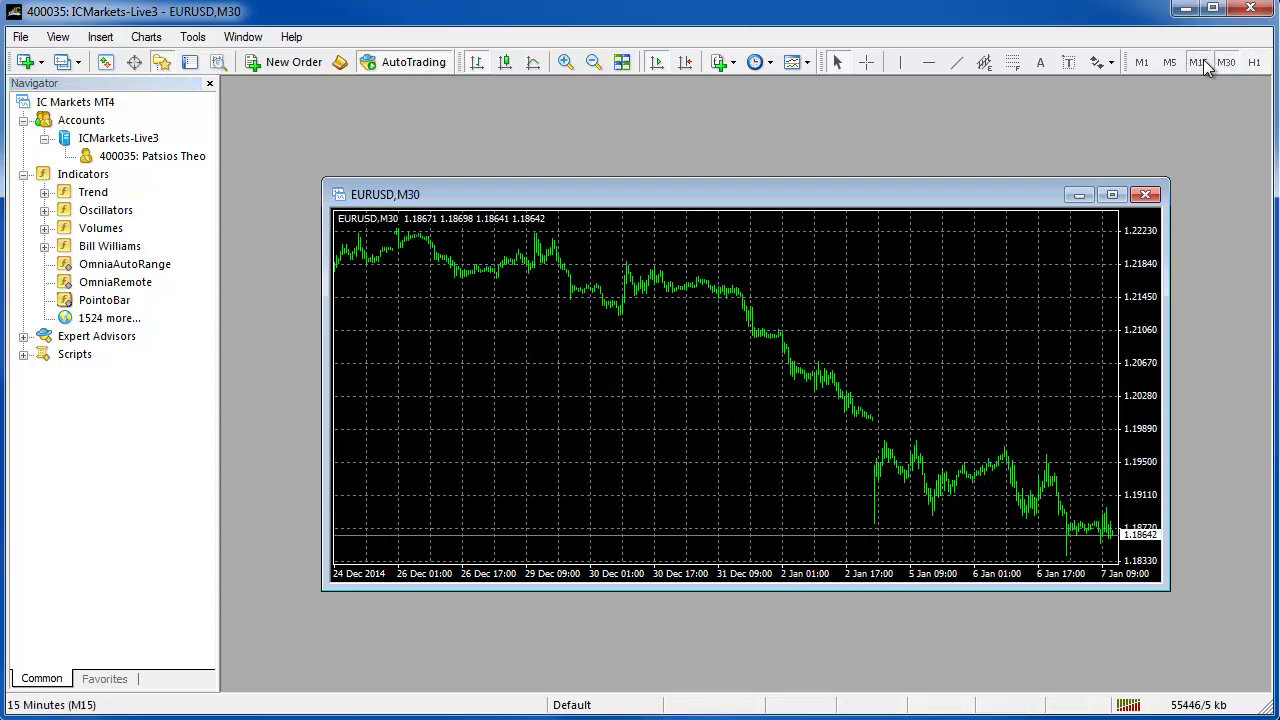
pyautogui.click(1169, 62)
pyautogui.click(1141, 62)
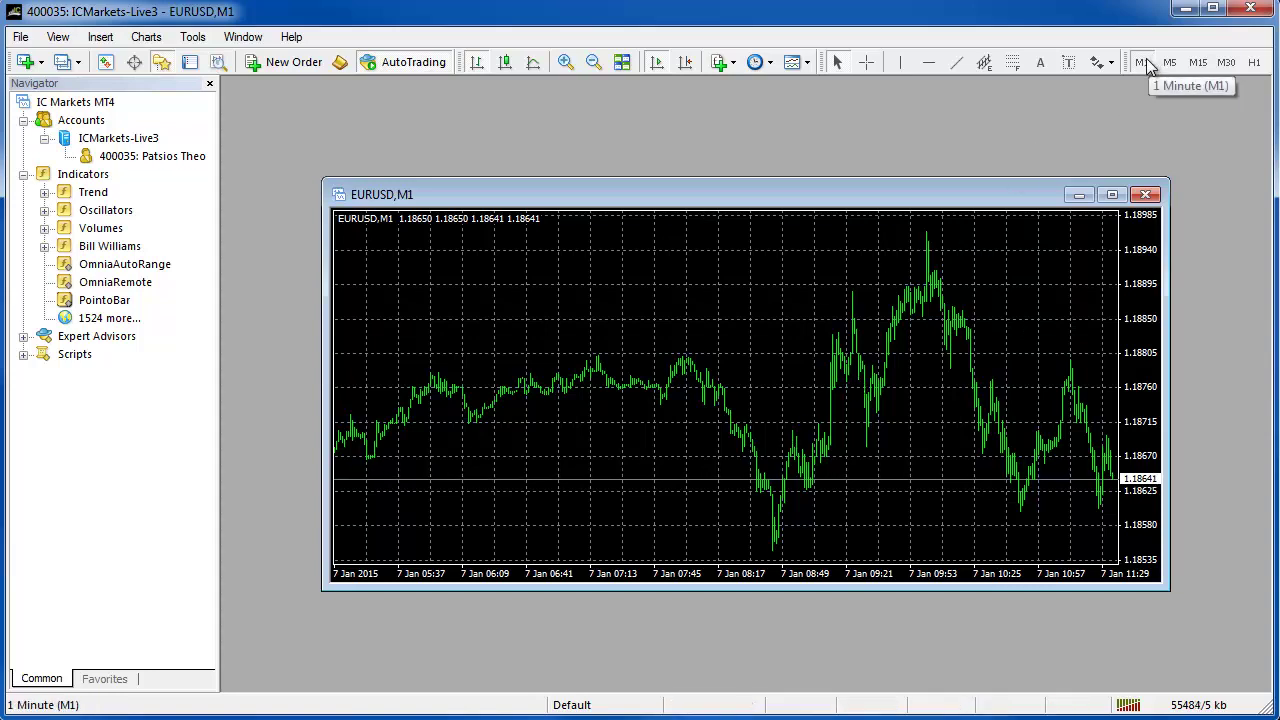
pyautogui.moveTo(586, 200); pyautogui.dragTo(581, 250)
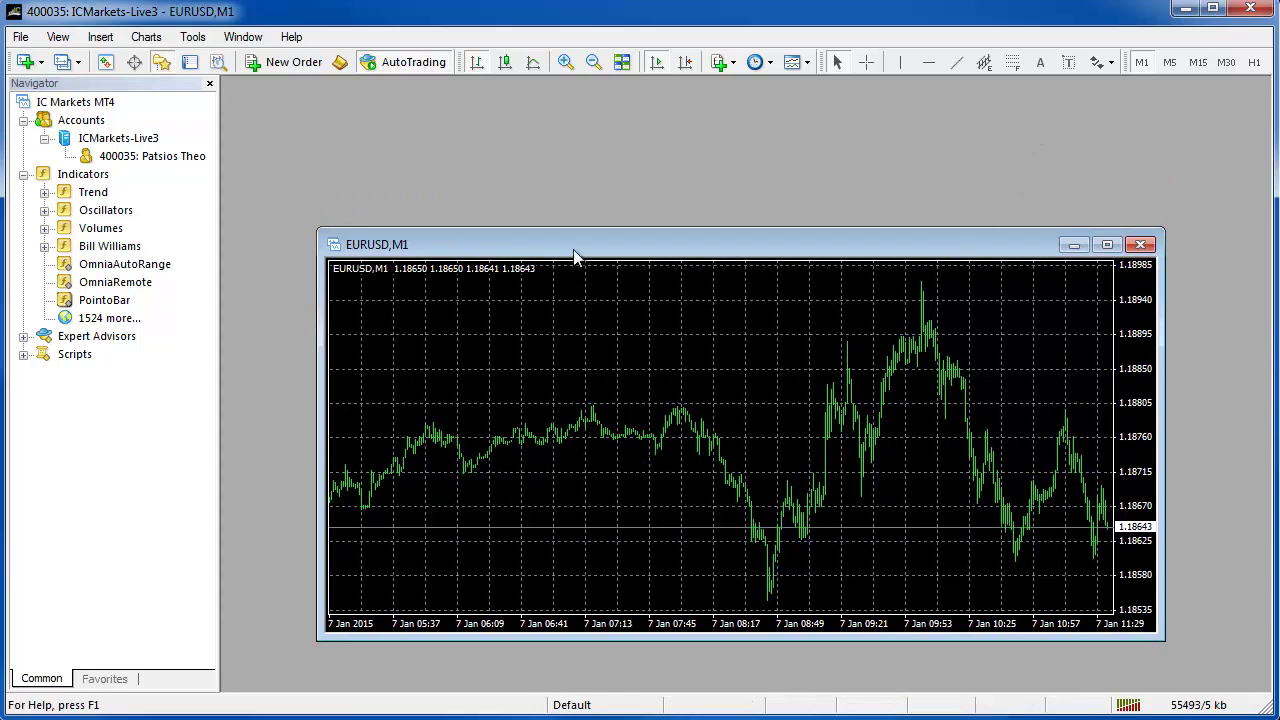
pyautogui.moveTo(1040, 244); pyautogui.dragTo(1013, 196)
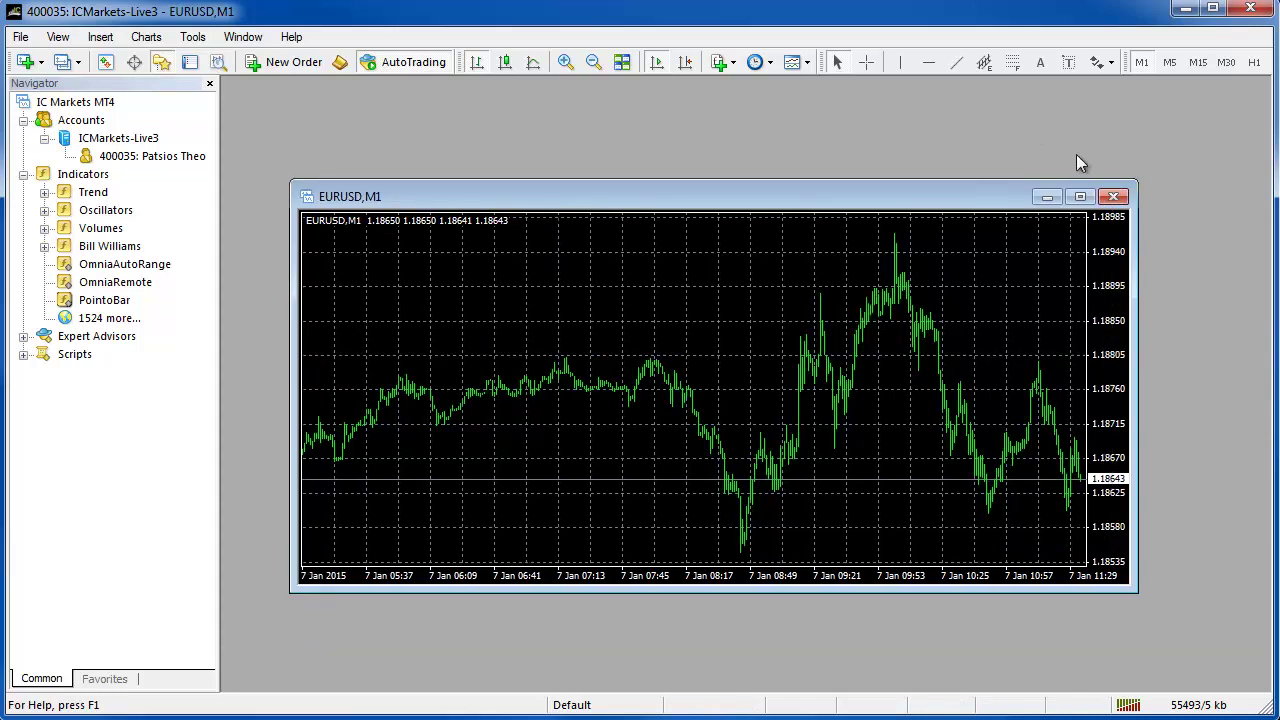
# Drag PointoBar from the Navigator onto the EURUSD M1 chart.
pyautogui.click(1197, 62)
pyautogui.click(1226, 62)
pyautogui.click(1169, 62)
pyautogui.click(1141, 62)
pyautogui.click(122, 300)
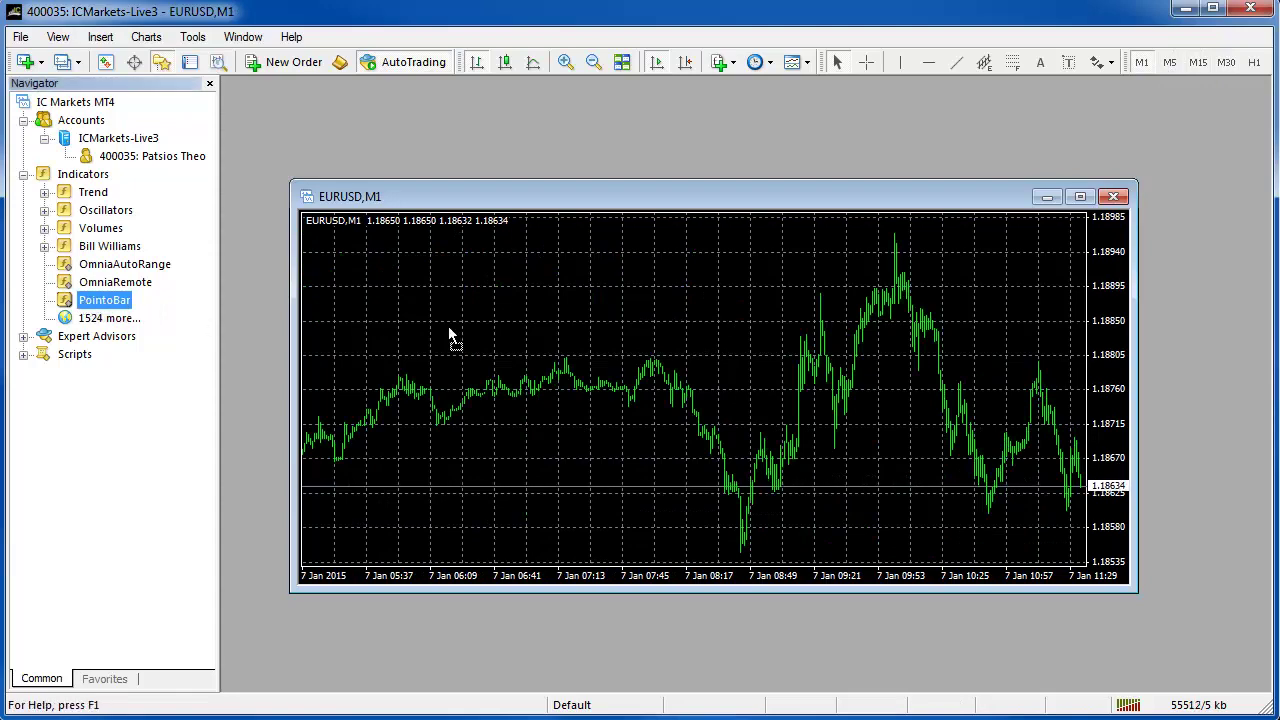
pyautogui.moveTo(448, 333); pyautogui.dragTo(450, 335)
# Set PointoBar's Output offline TF input to 10, keeping the 100-point brick size.
pyautogui.click(803, 280)
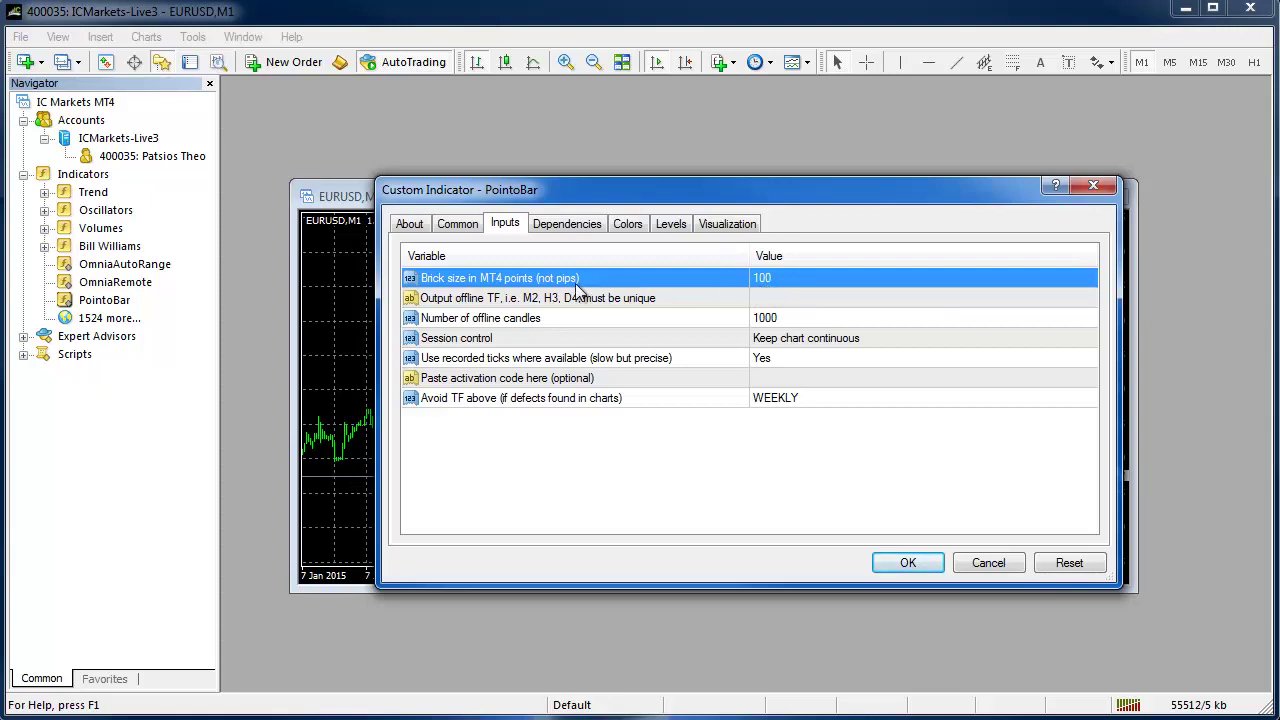
pyautogui.click(830, 299)
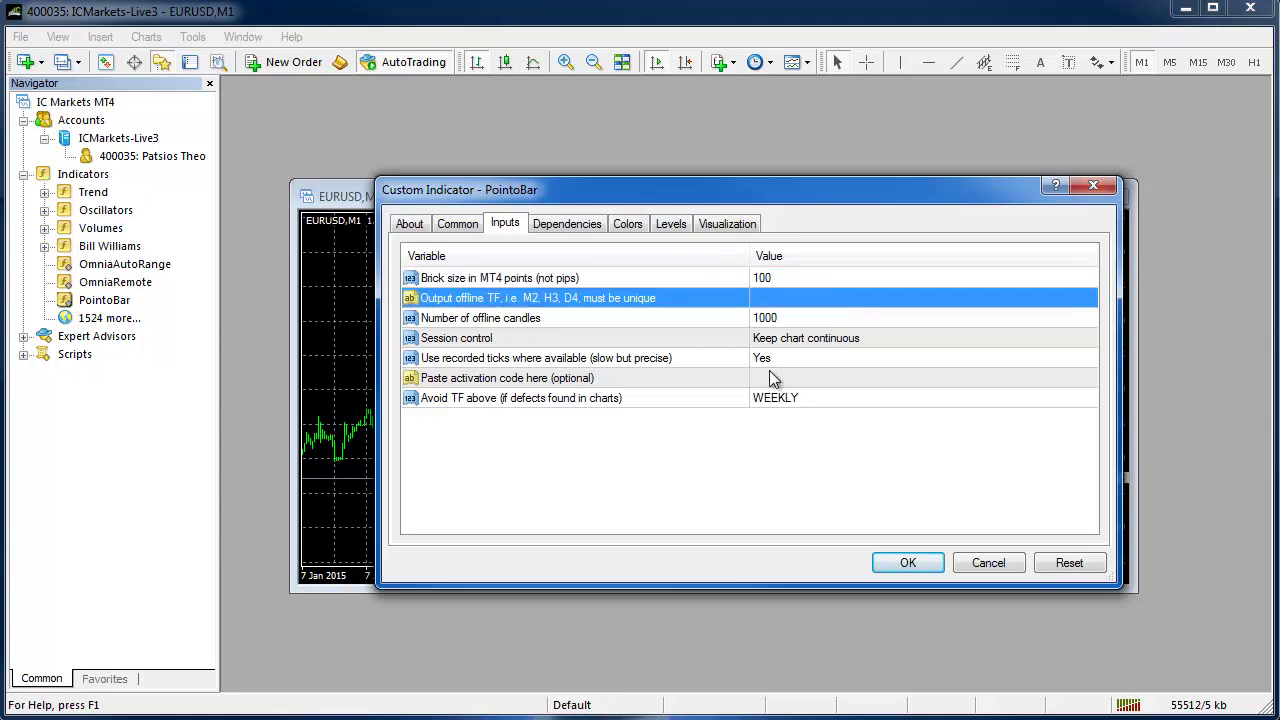
pyautogui.click(778, 300)
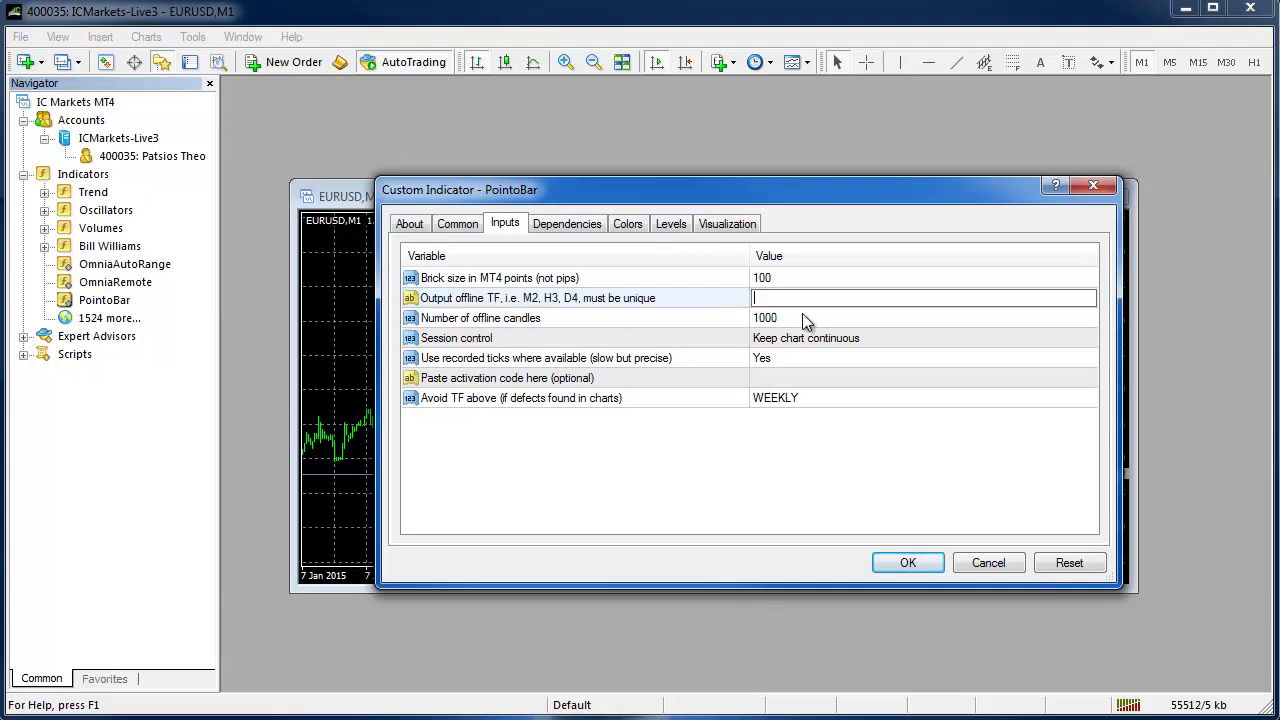
pyautogui.write('10')
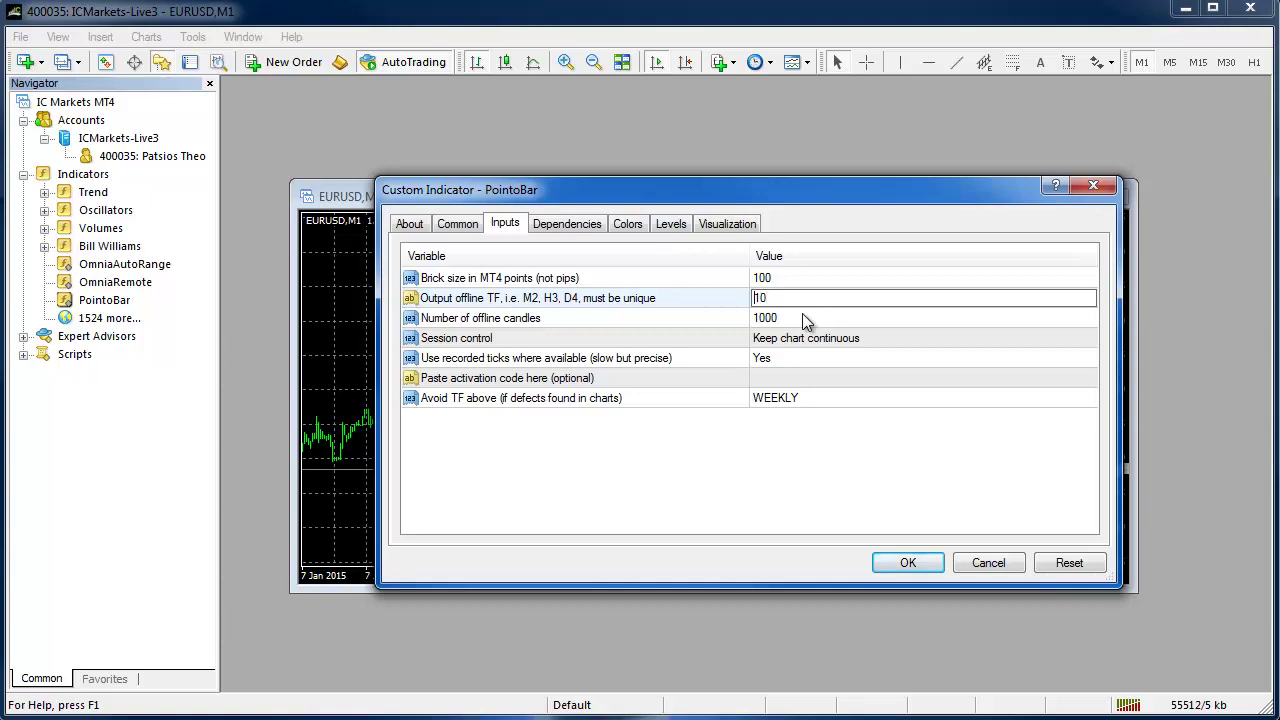
pyautogui.press('Home')
pyautogui.write('H')
pyautogui.press('BackSpace')
pyautogui.click(820, 322)
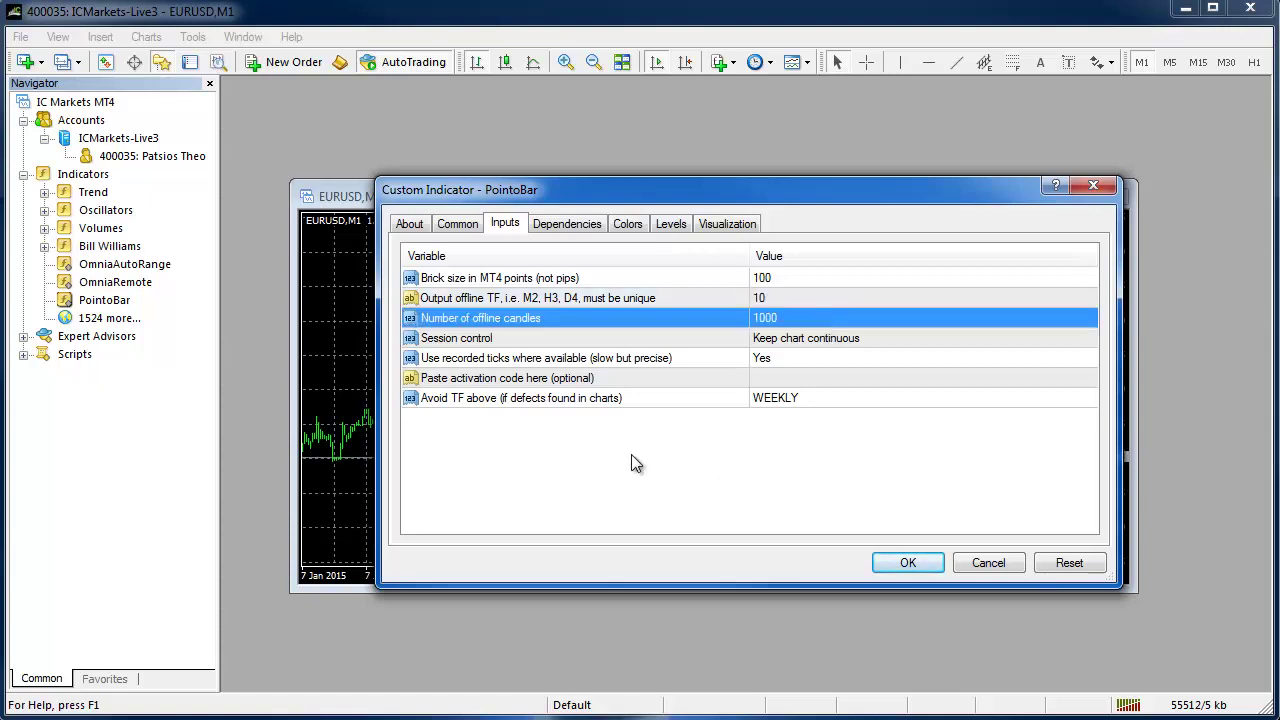
# Keep PointoBar's Session control set to Keep chart continuous.
pyautogui.click(792, 340)
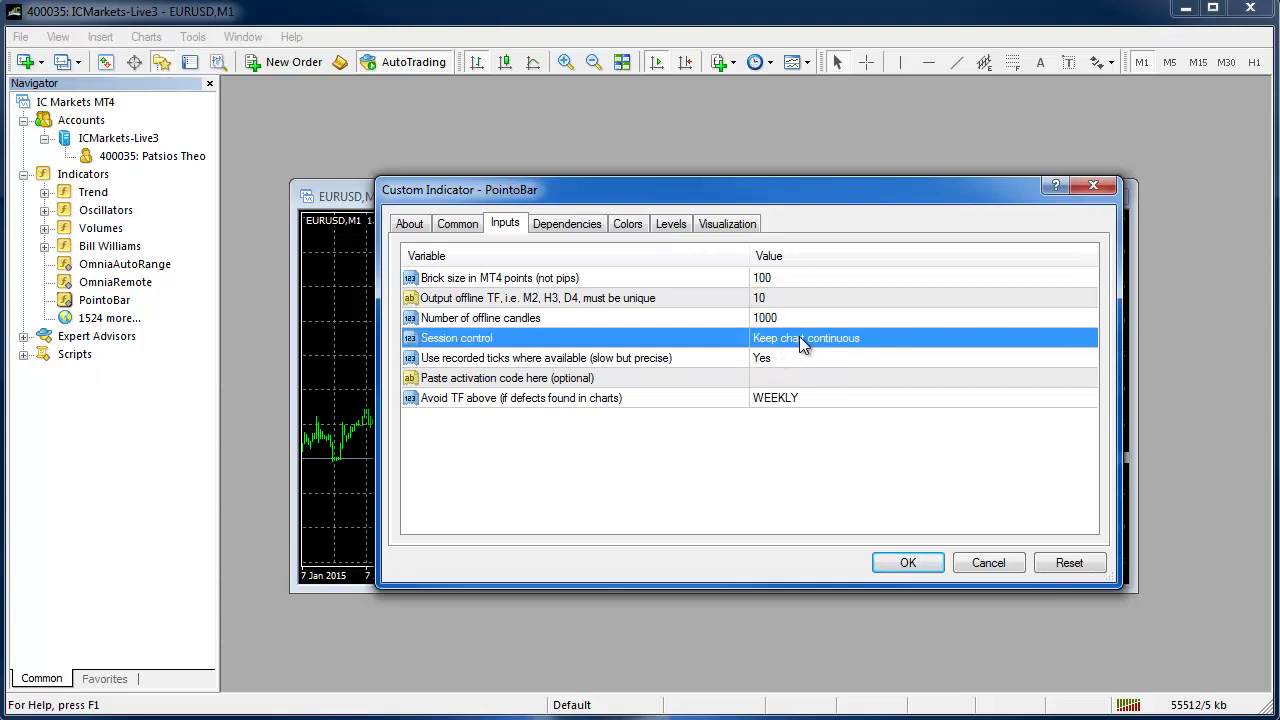
pyautogui.click(814, 341)
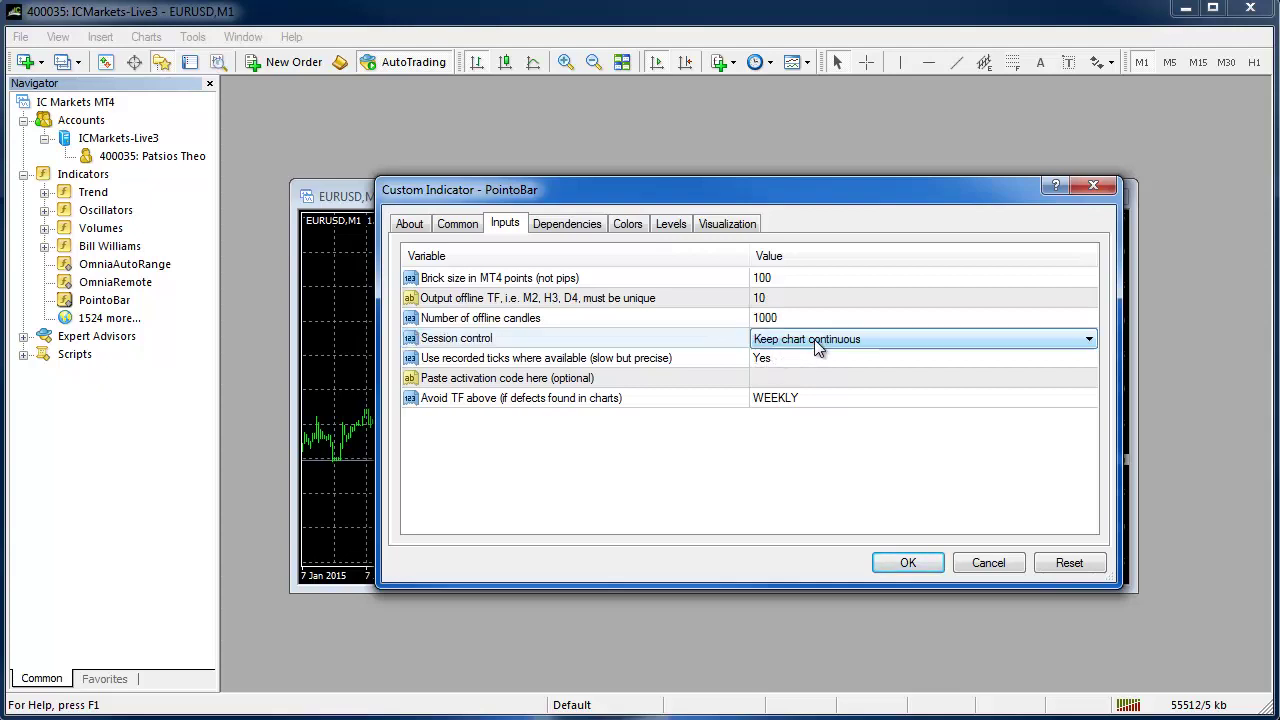
pyautogui.click(814, 340)
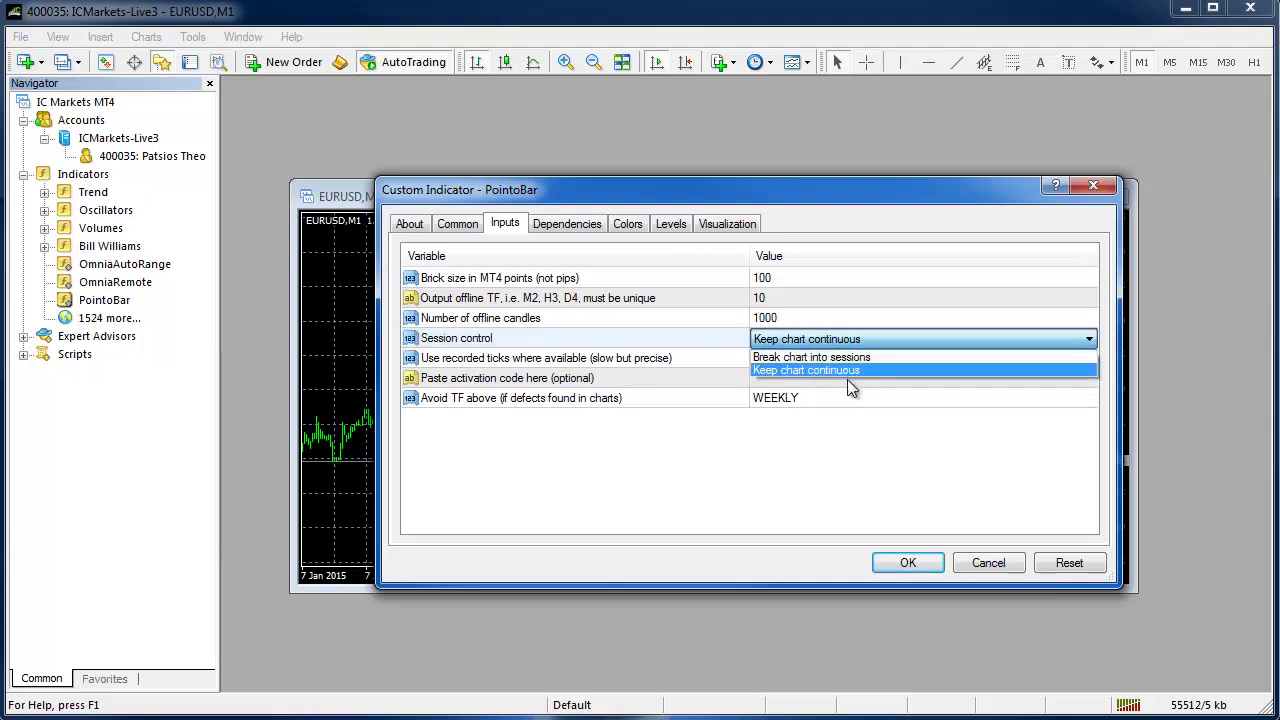
pyautogui.click(852, 424)
pyautogui.click(840, 341)
pyautogui.click(830, 370)
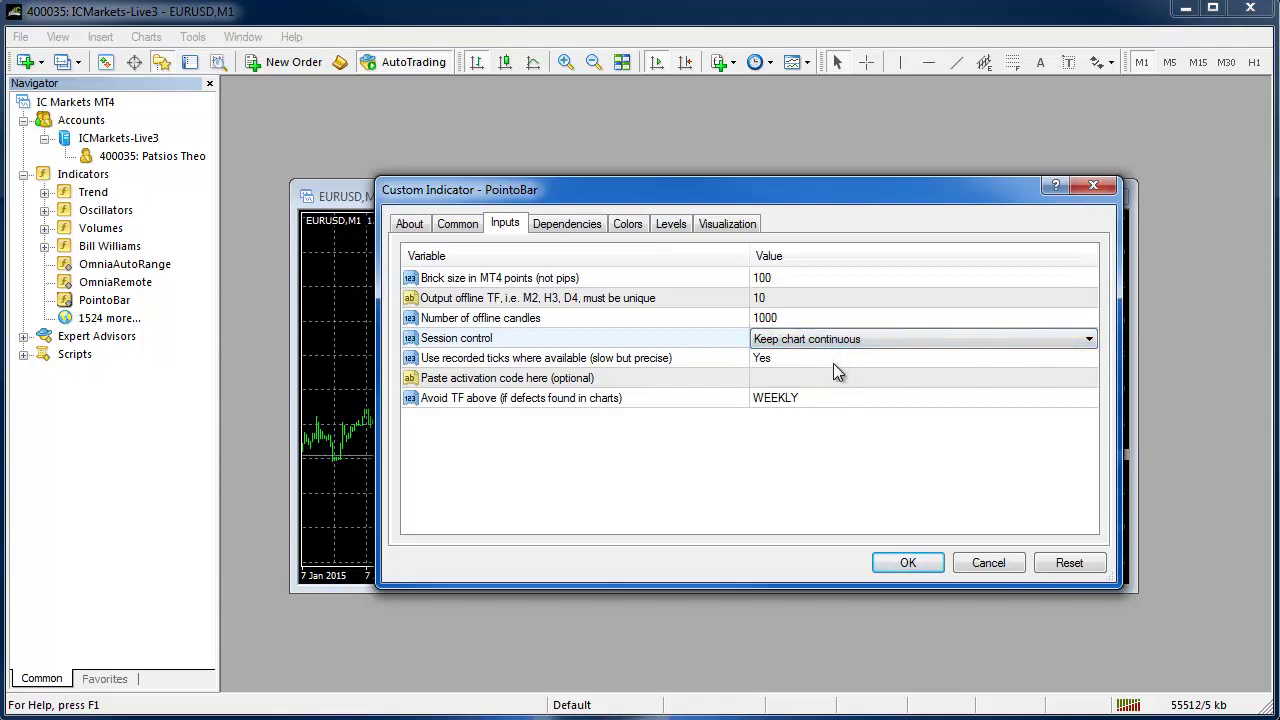
# Leave the Use recorded ticks setting at Yes.
pyautogui.click(826, 362)
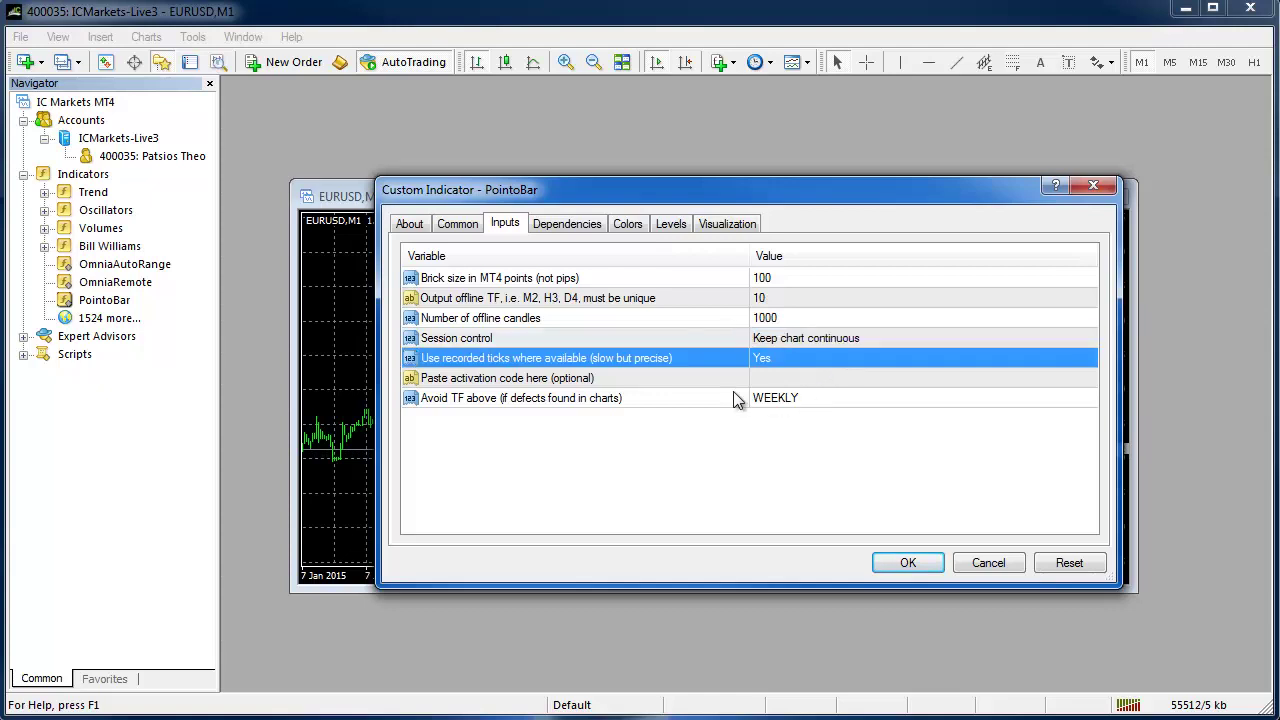
pyautogui.click(783, 397)
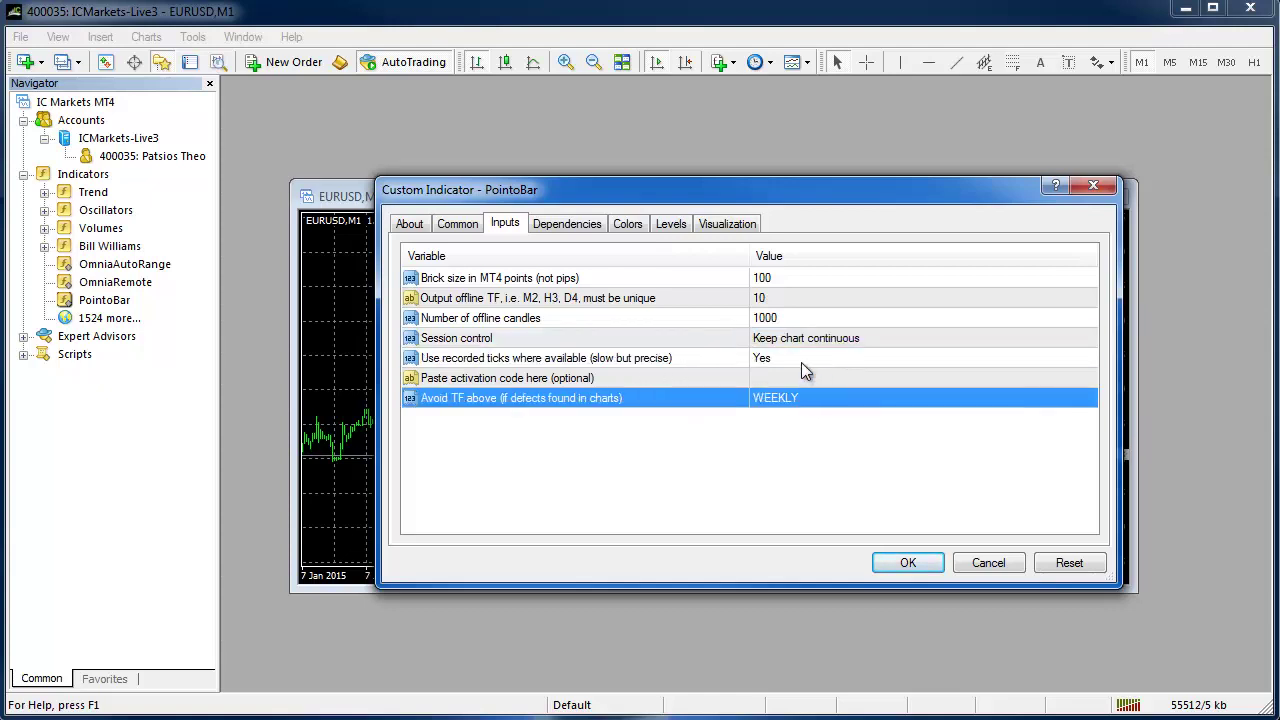
pyautogui.click(801, 362)
pyautogui.click(806, 393)
pyautogui.click(783, 356)
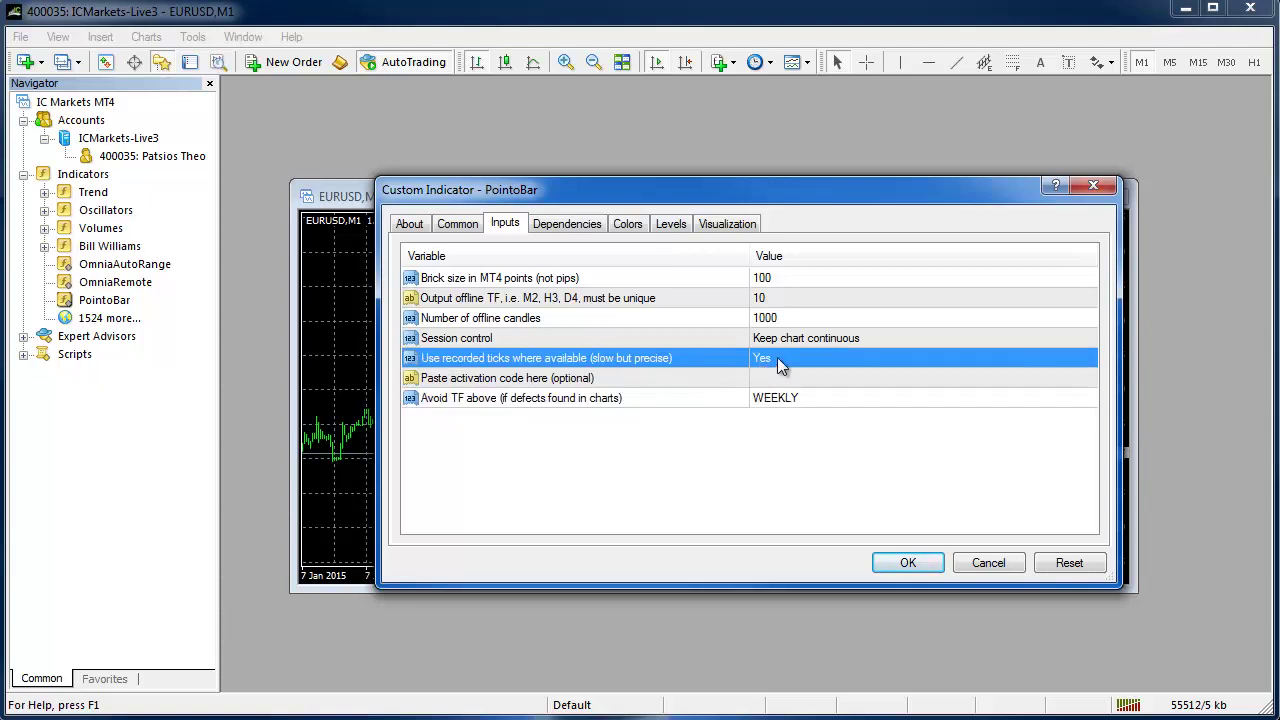
pyautogui.click(786, 358)
pyautogui.click(786, 358)
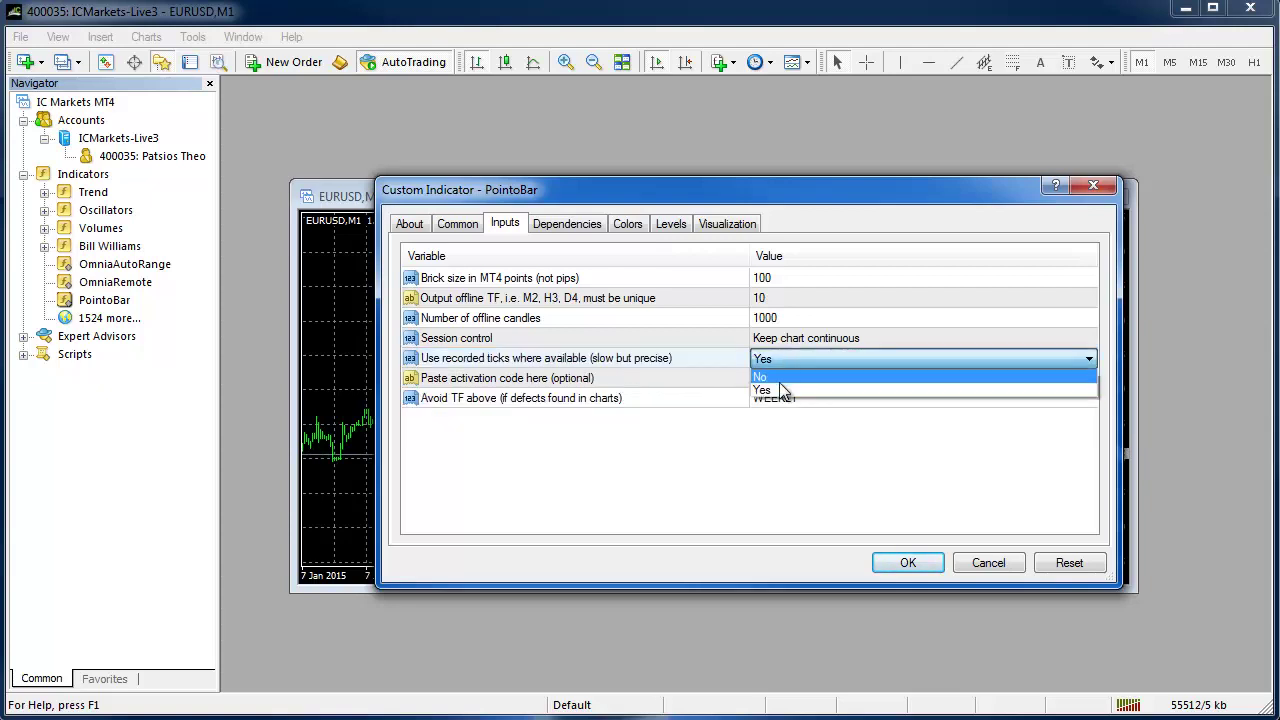
pyautogui.click(786, 391)
pyautogui.click(781, 508)
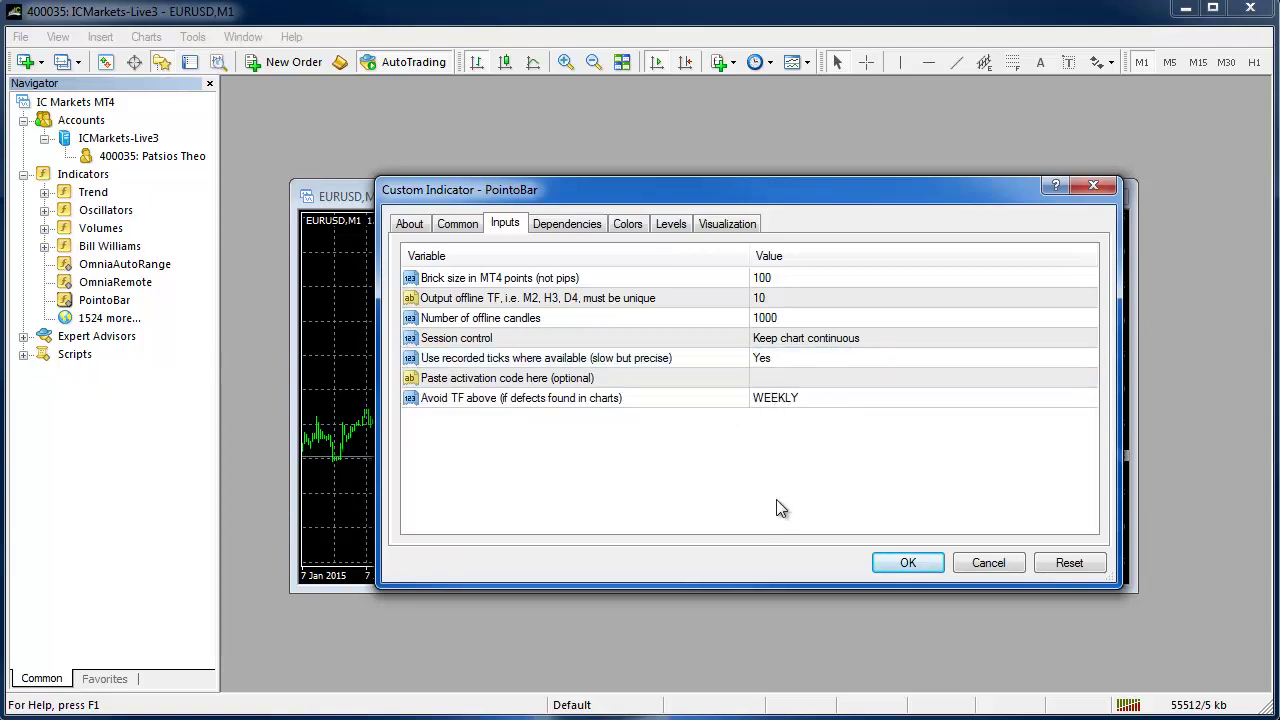
# Select the activation code field and switch to the activation email in Word.
pyautogui.click(818, 378)
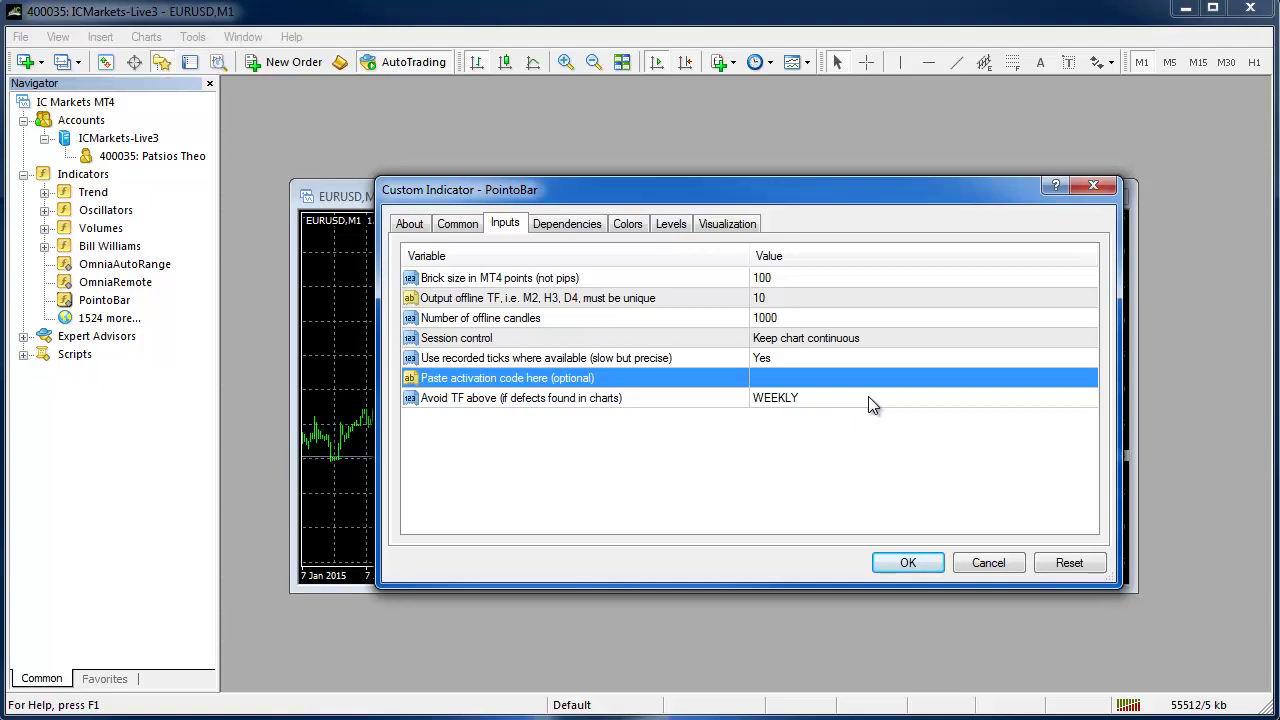
pyautogui.click(792, 376)
pyautogui.click(771, 501)
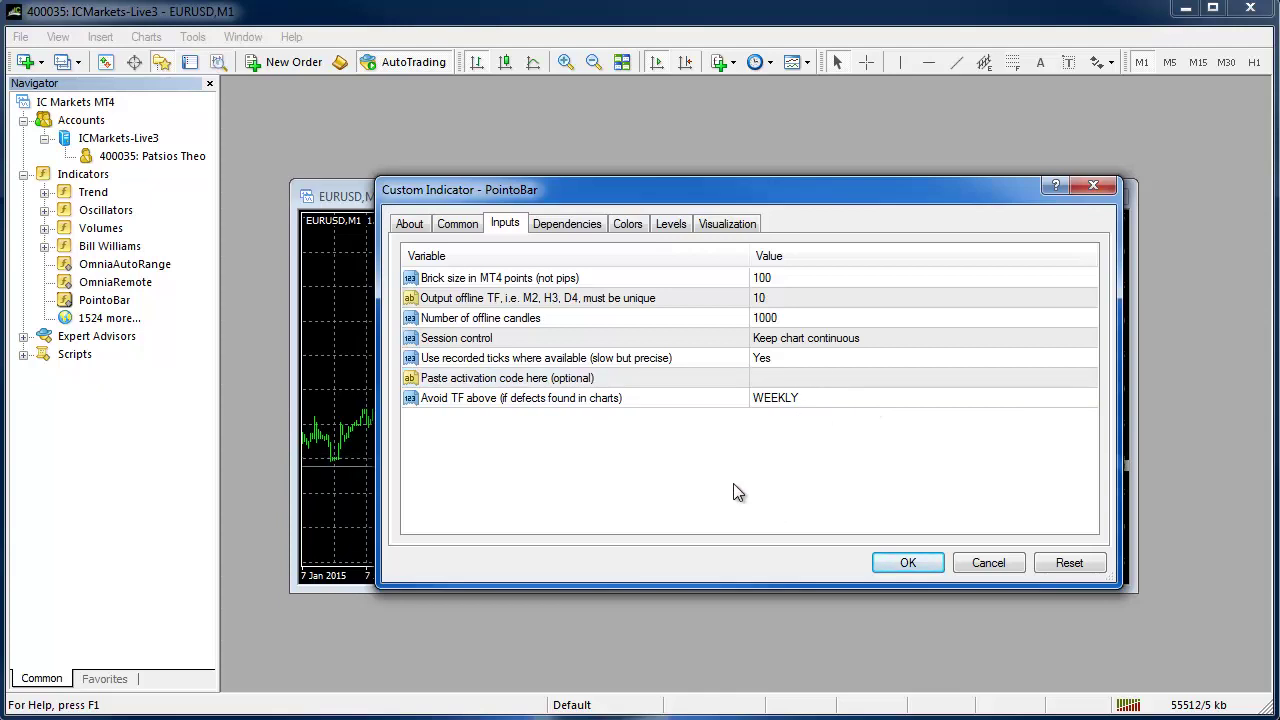
pyautogui.hotkey('alt', 'Tab')
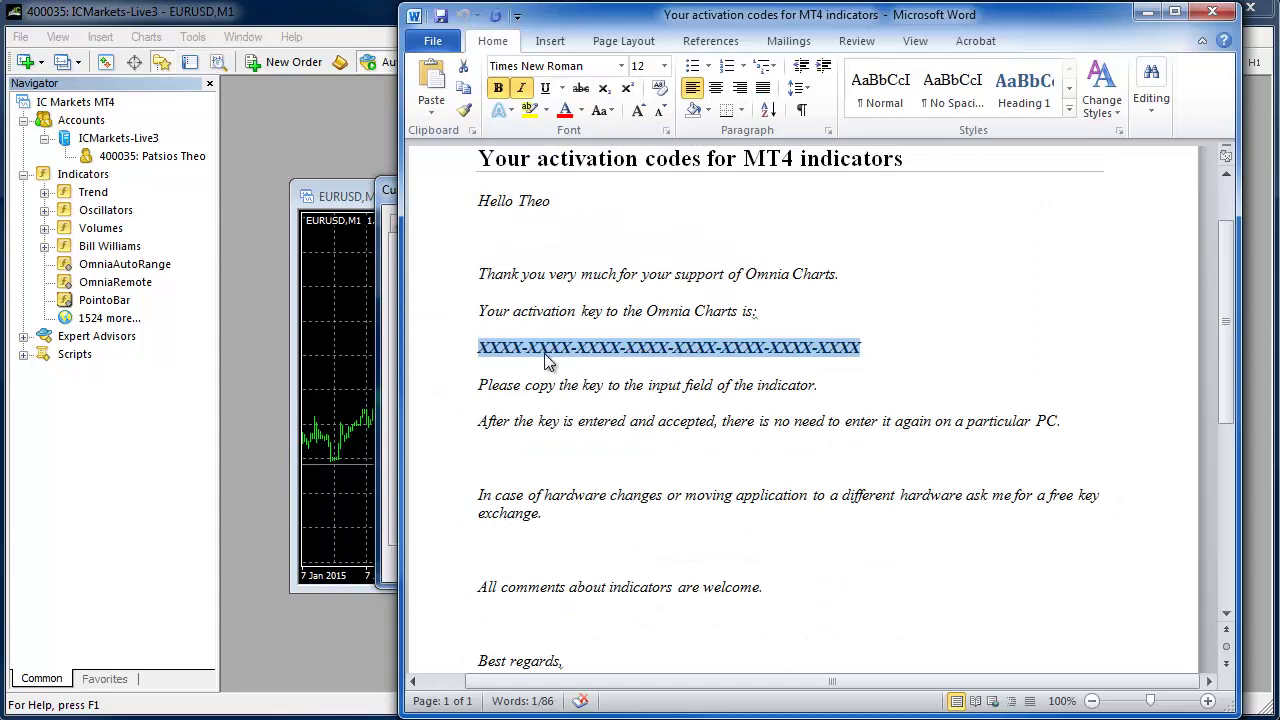
# Select the Omnia Charts activation key line in the email and copy it.
pyautogui.moveTo(480, 349); pyautogui.dragTo(826, 358)
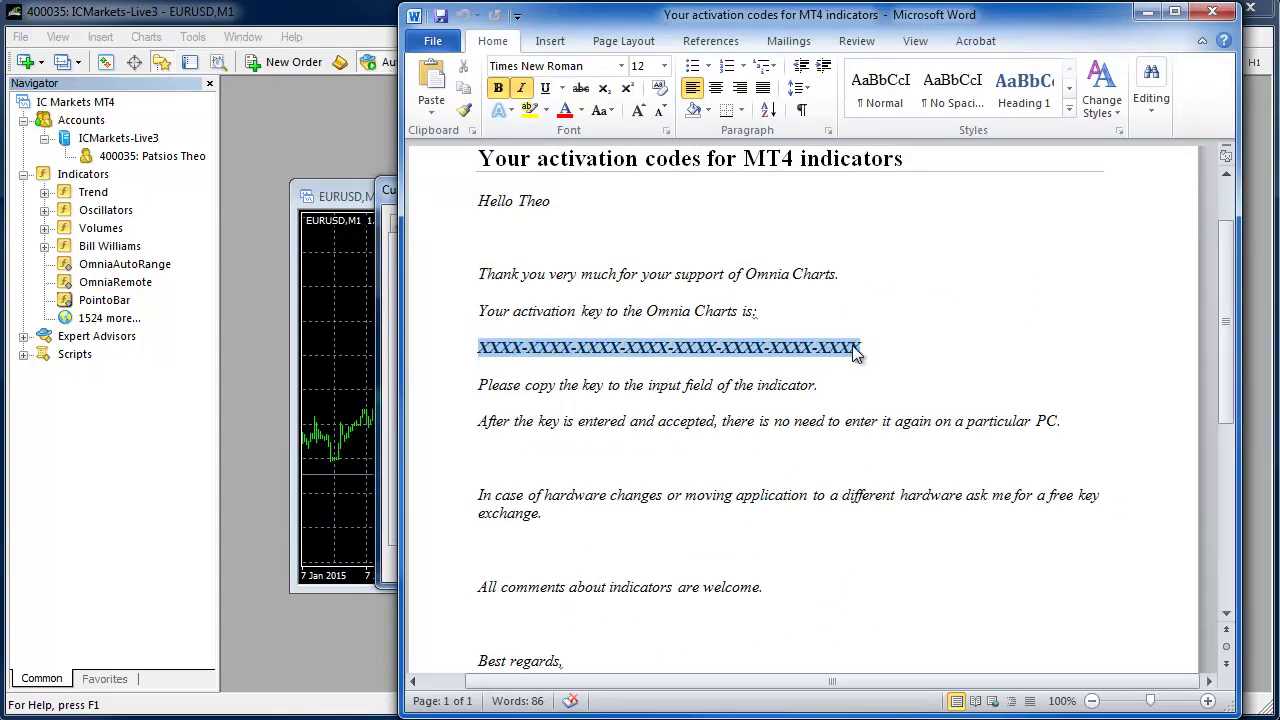
pyautogui.rightClick(849, 347)
pyautogui.click(893, 381)
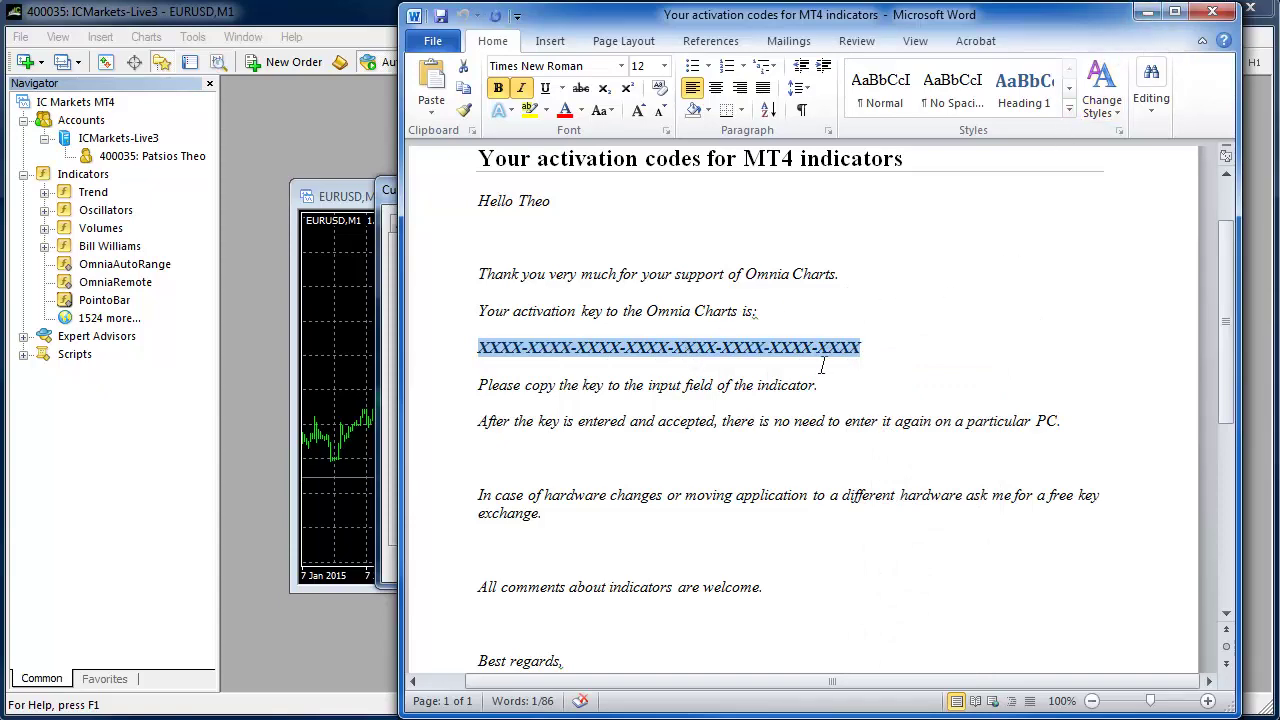
# Paste the activation key into PointoBar's activation code field, then delete it, leaving it empty.
pyautogui.click(1152, 24)
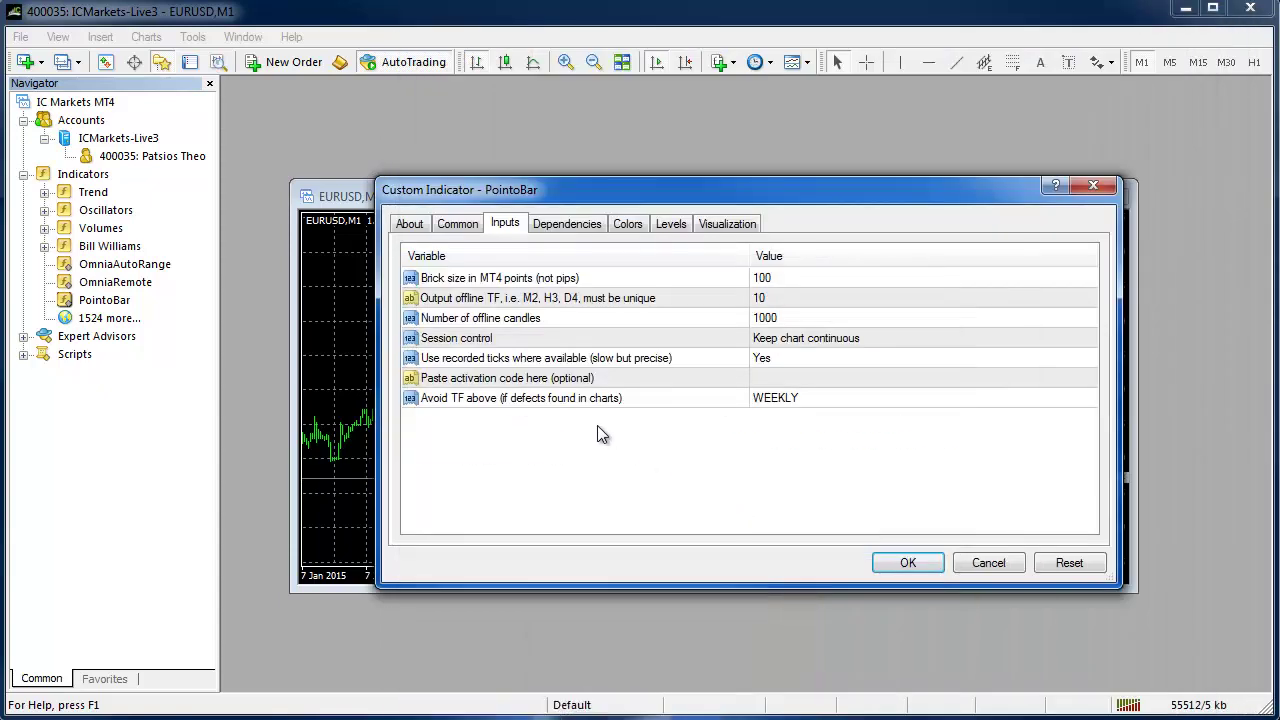
pyautogui.click(760, 378)
pyautogui.rightClick(760, 378)
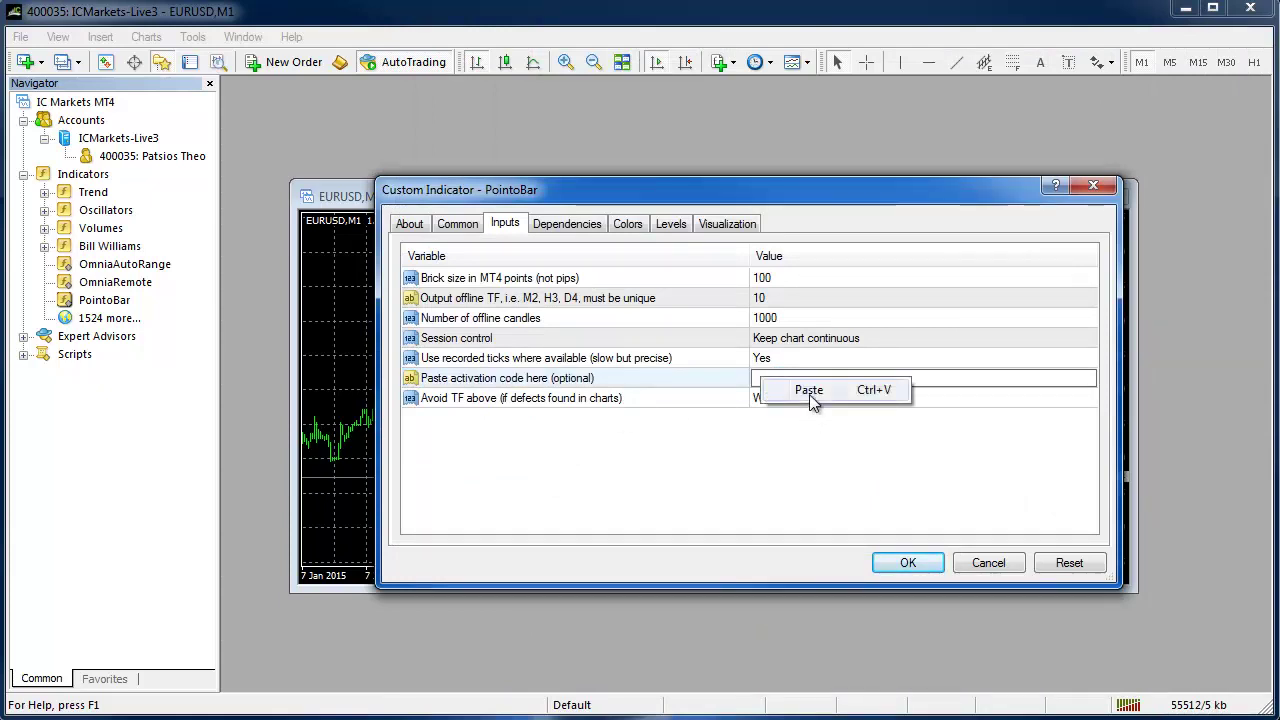
pyautogui.click(806, 387)
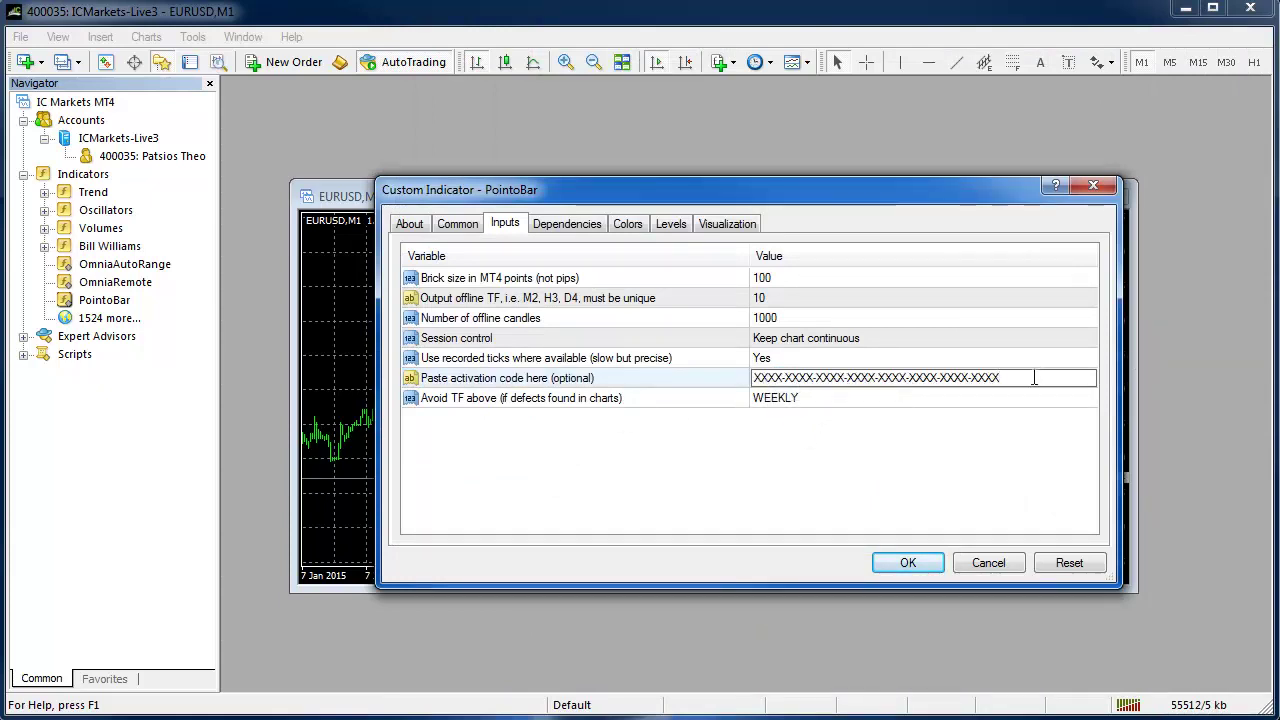
pyautogui.moveTo(1030, 377); pyautogui.dragTo(615, 365)
pyautogui.press('Delete')
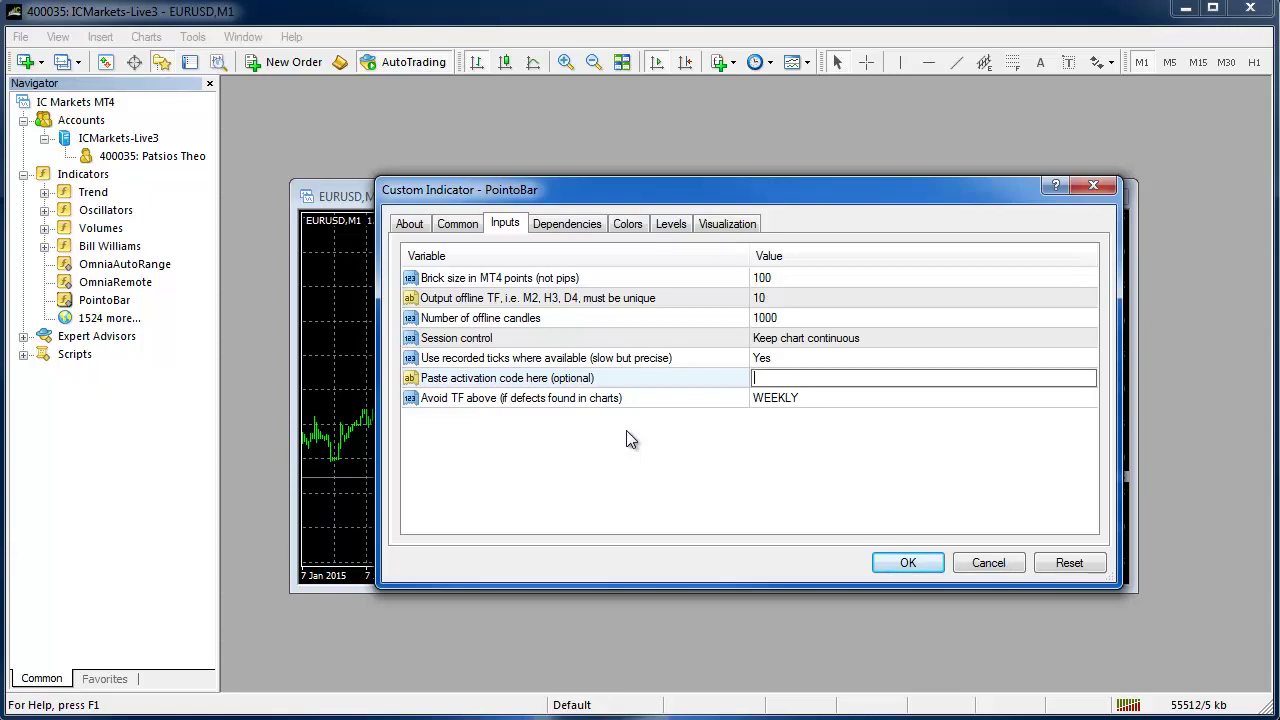
pyautogui.click(811, 398)
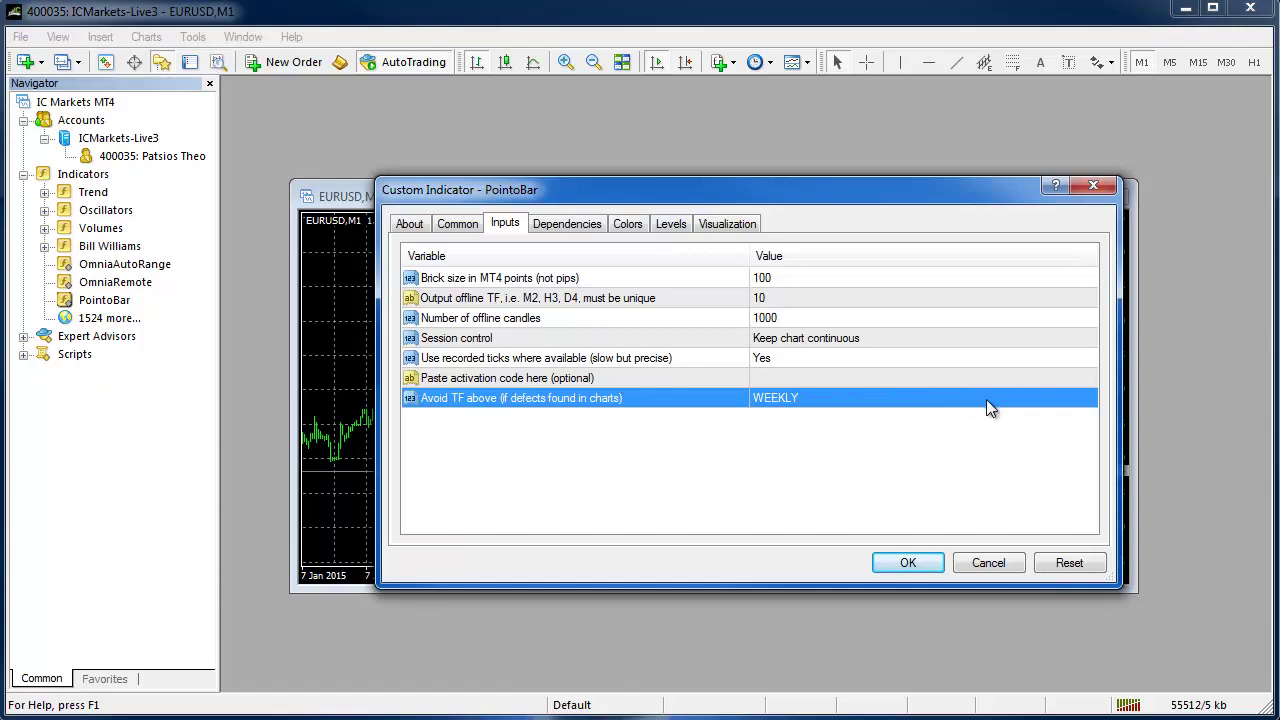
pyautogui.click(412, 224)
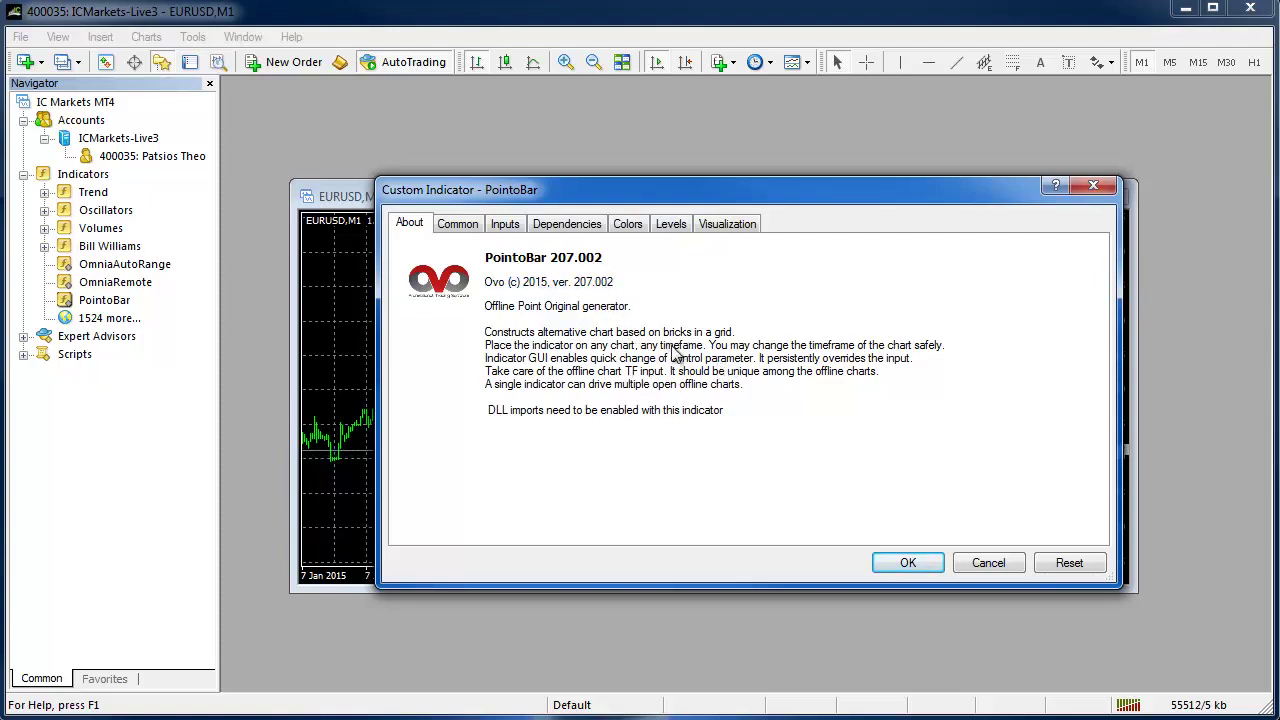
pyautogui.click(460, 224)
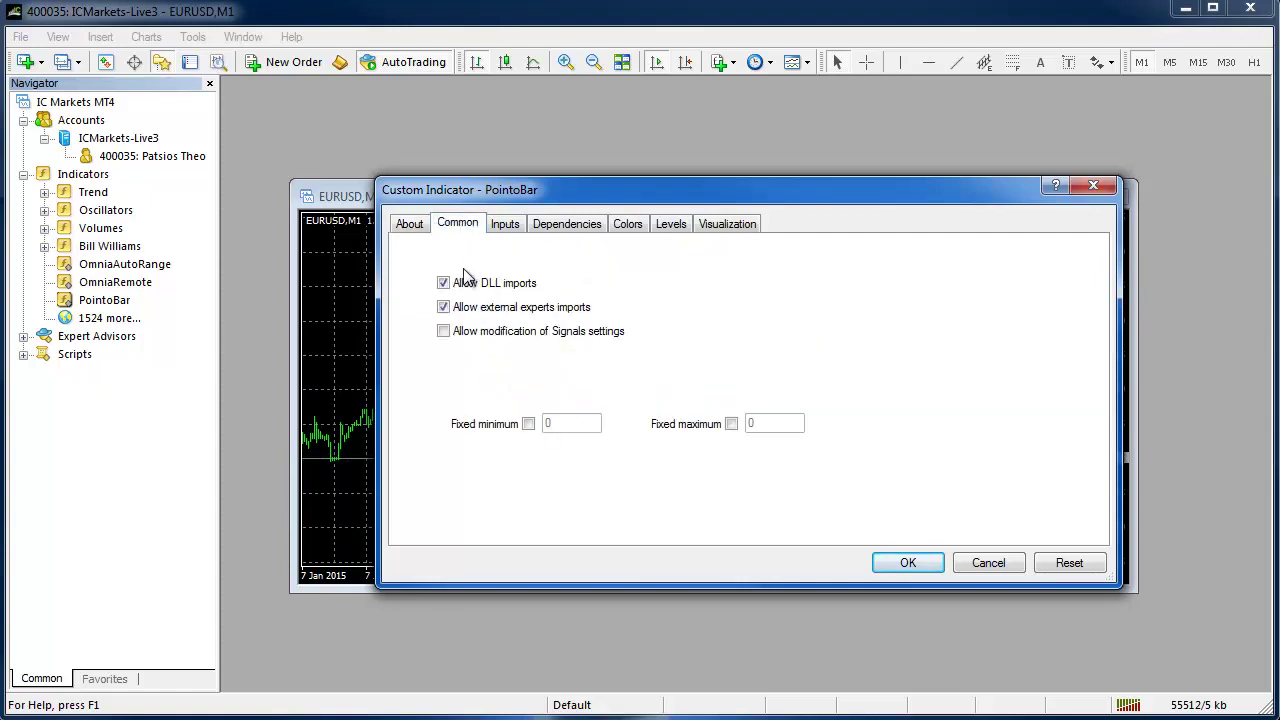
pyautogui.click(449, 288)
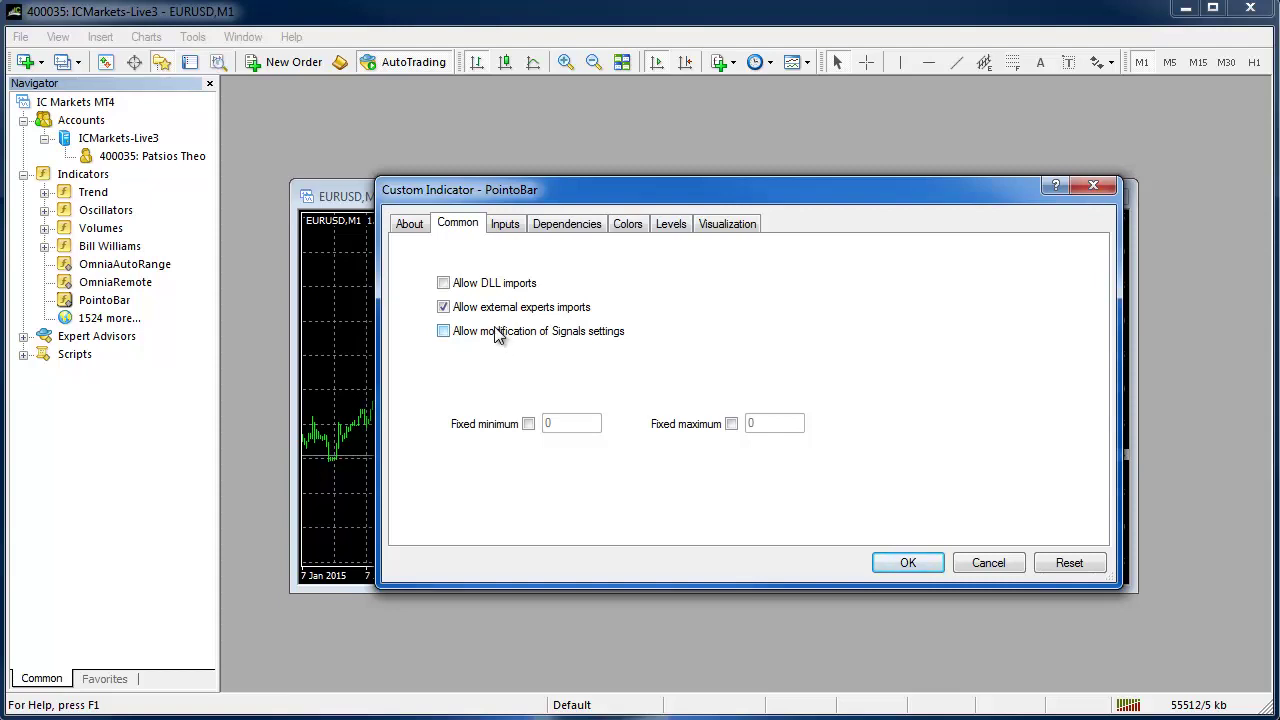
pyautogui.click(444, 284)
pyautogui.click(515, 228)
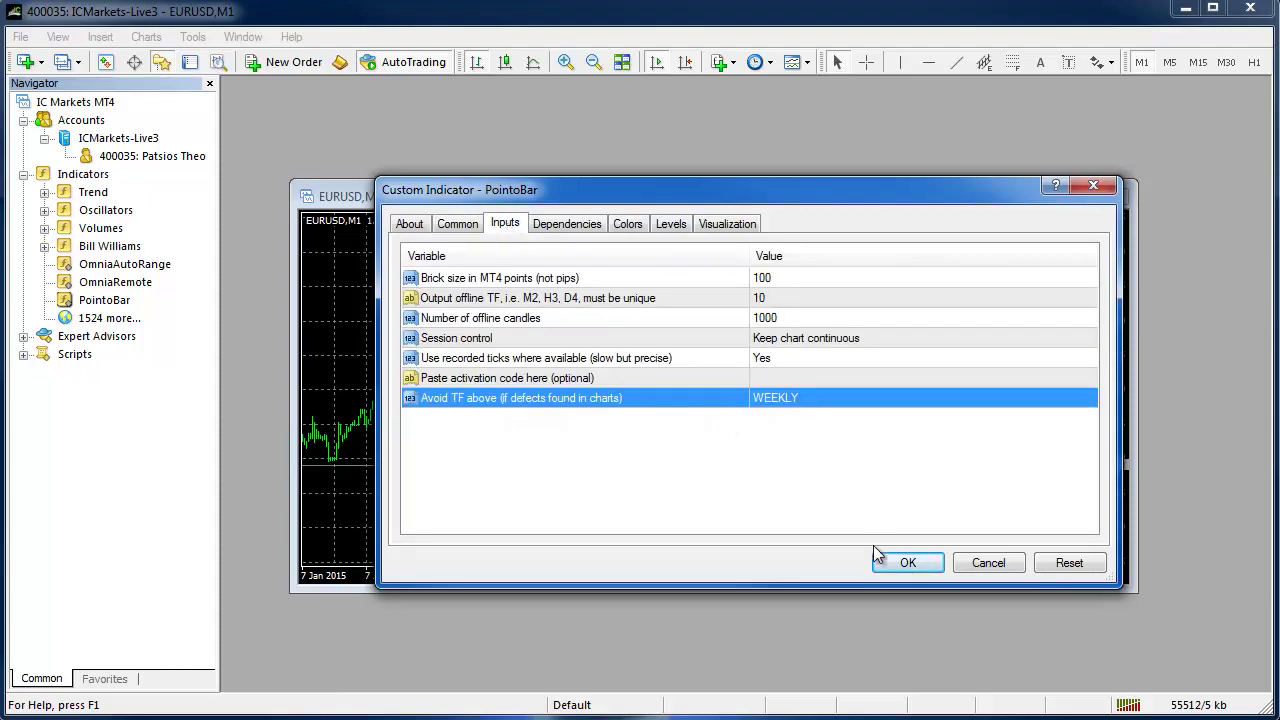
# Apply the PointoBar settings and return focus to the EURUSD M1 chart.
pyautogui.click(905, 565)
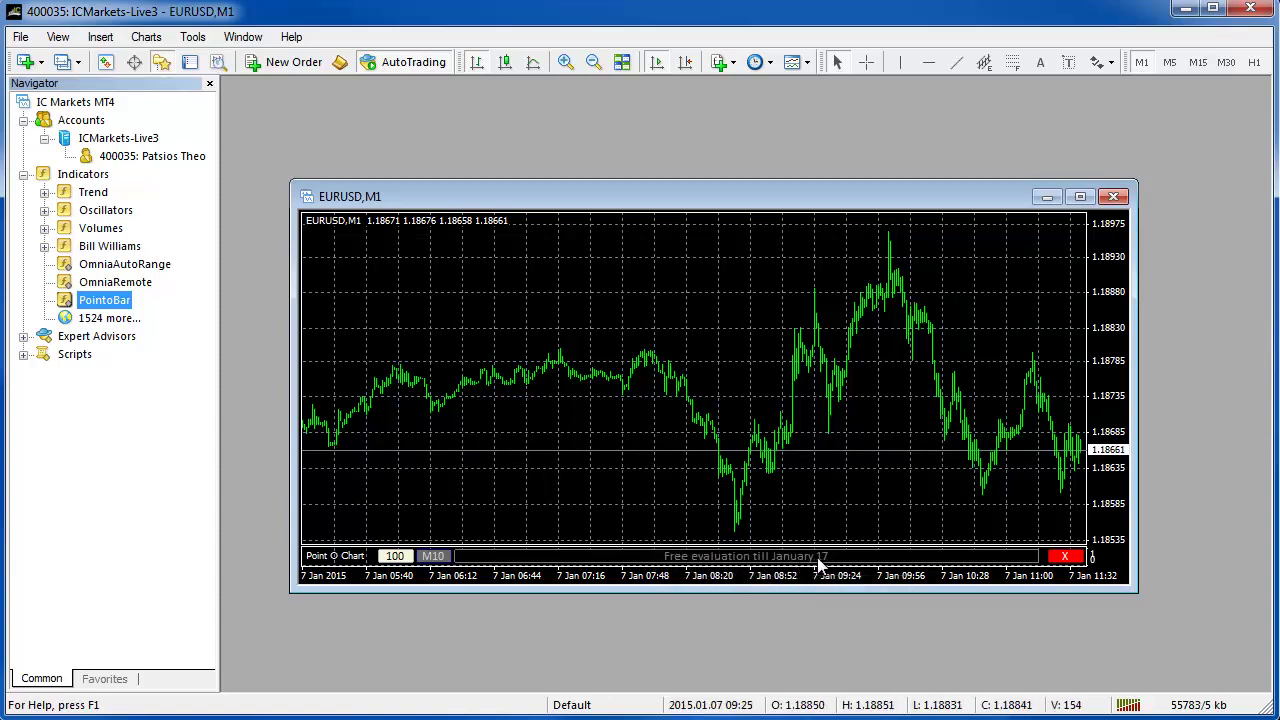
pyautogui.click(775, 527)
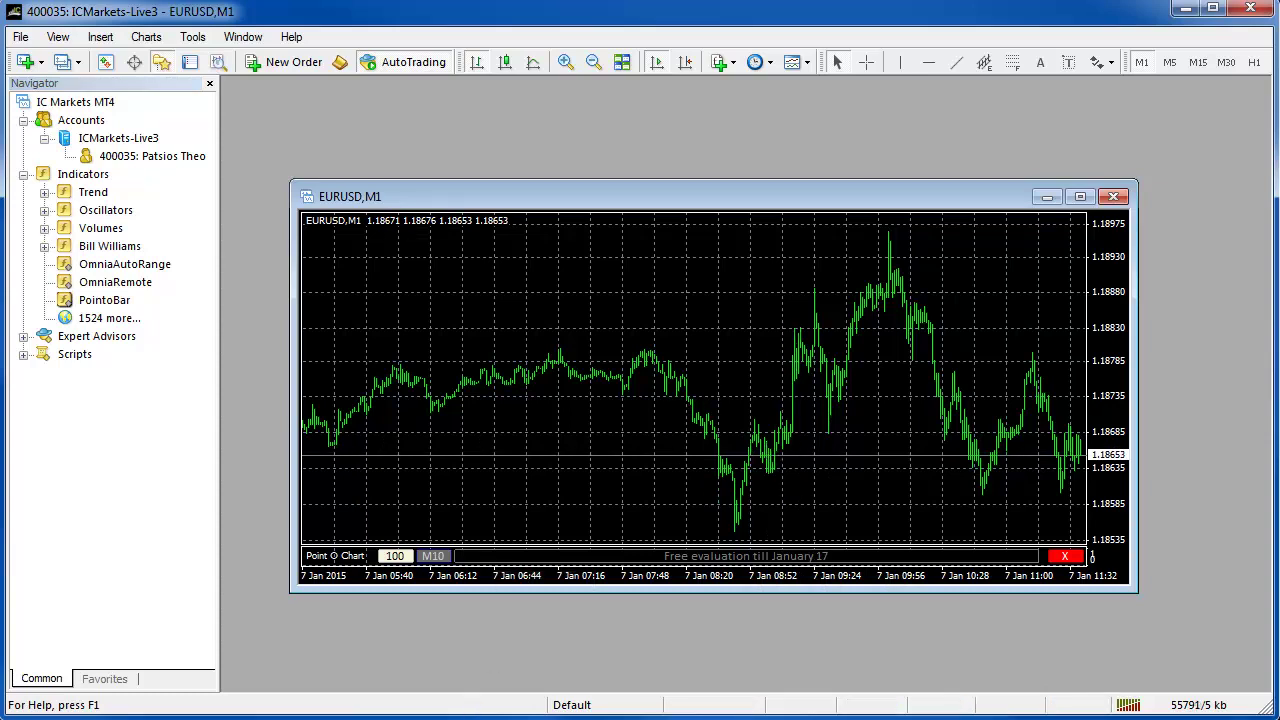
# Open the data folder at MQL4\Indicators and close MetaTrader.
pyautogui.click(22, 42)
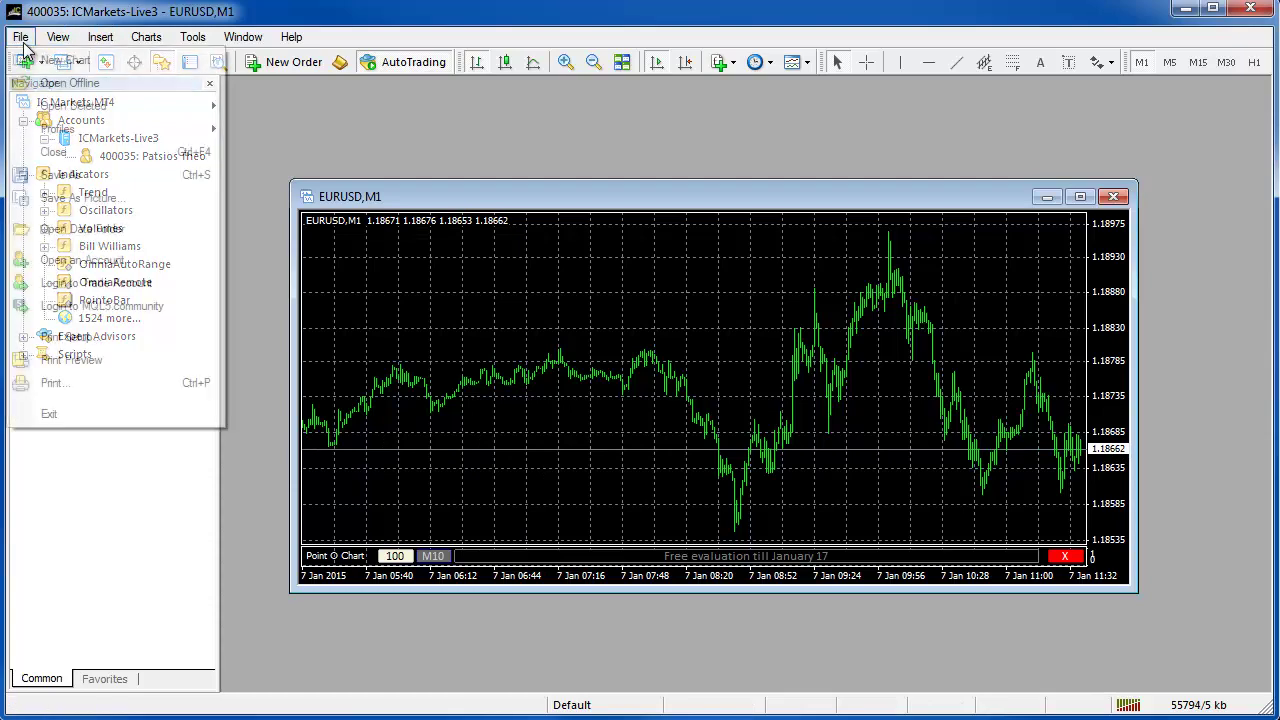
pyautogui.click(113, 240)
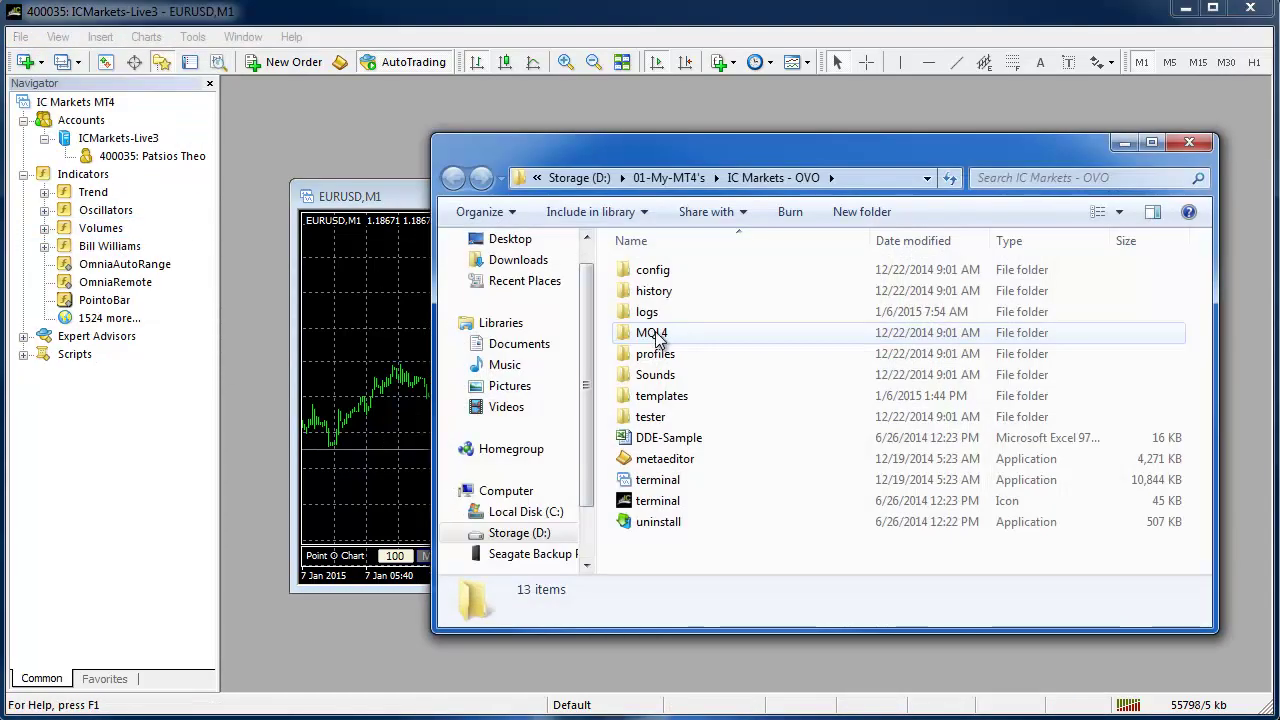
pyautogui.doubleClick(657, 336)
pyautogui.doubleClick(680, 354)
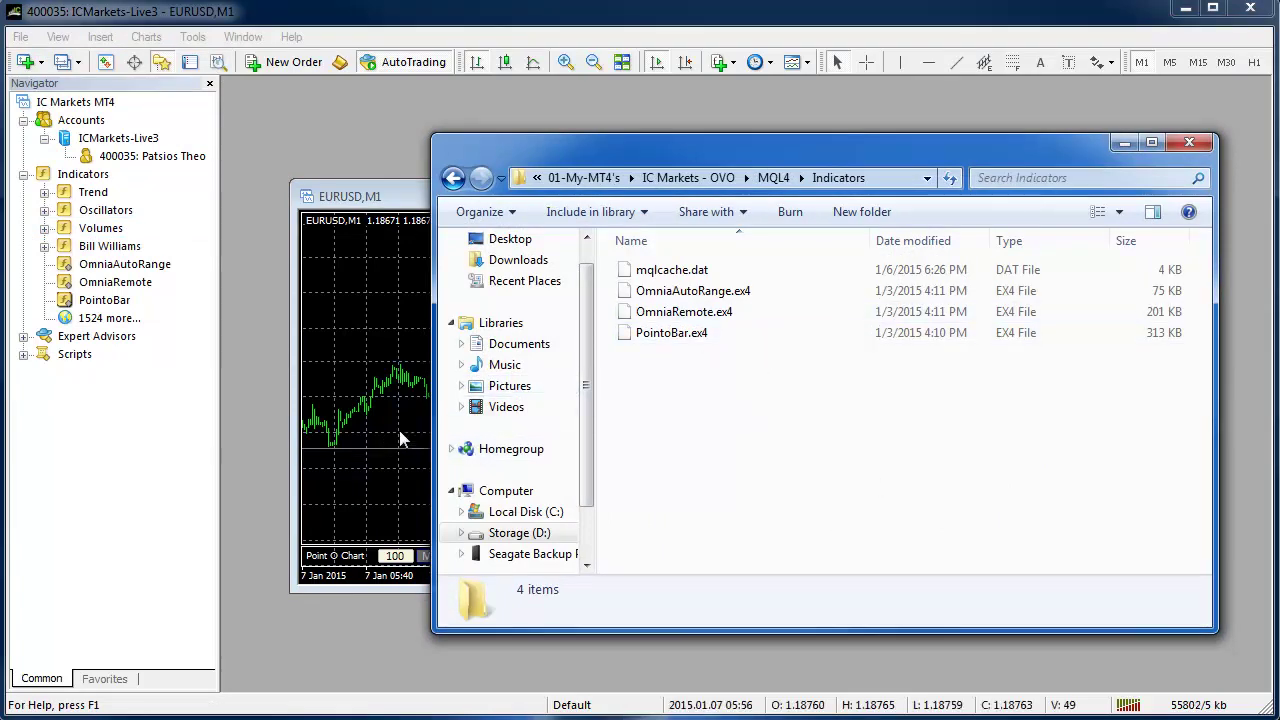
pyautogui.click(1250, 12)
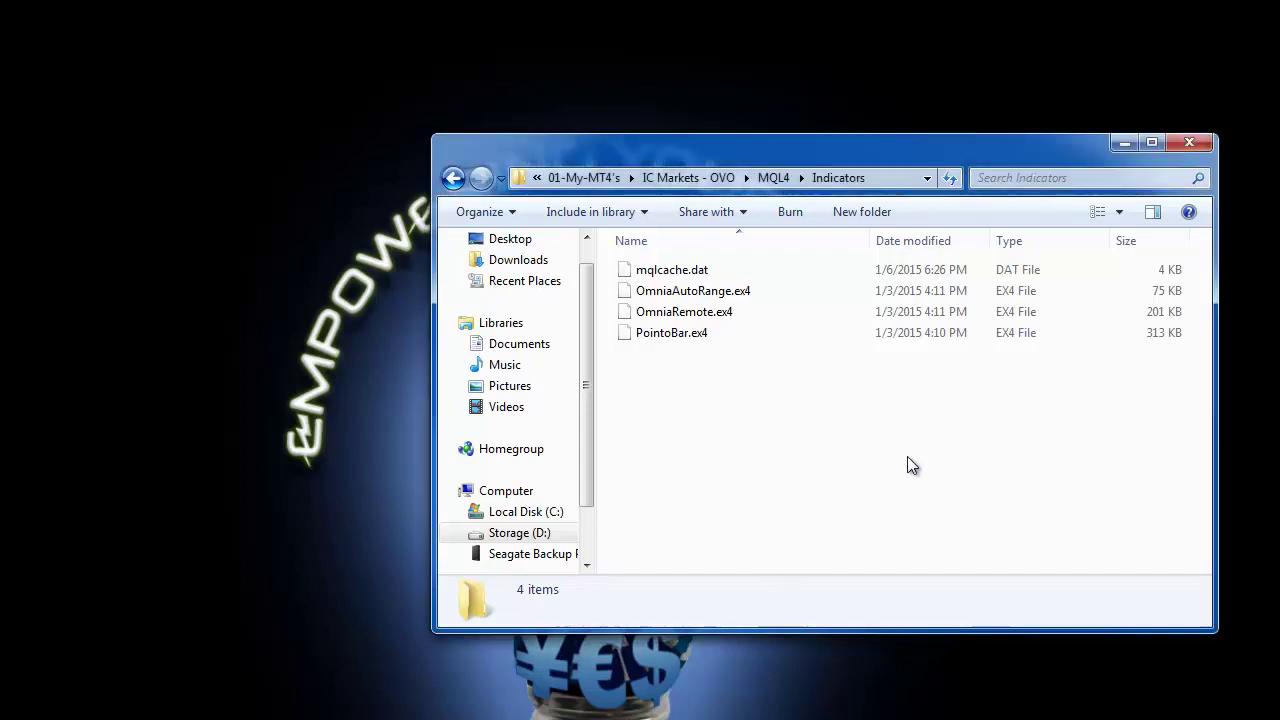
# Paste the new indicators replacing PointoBar.ex4, delete OmniaBar.ex4, and return to IC Markets - OVO.
pyautogui.hotkey('ctrl', 'v')
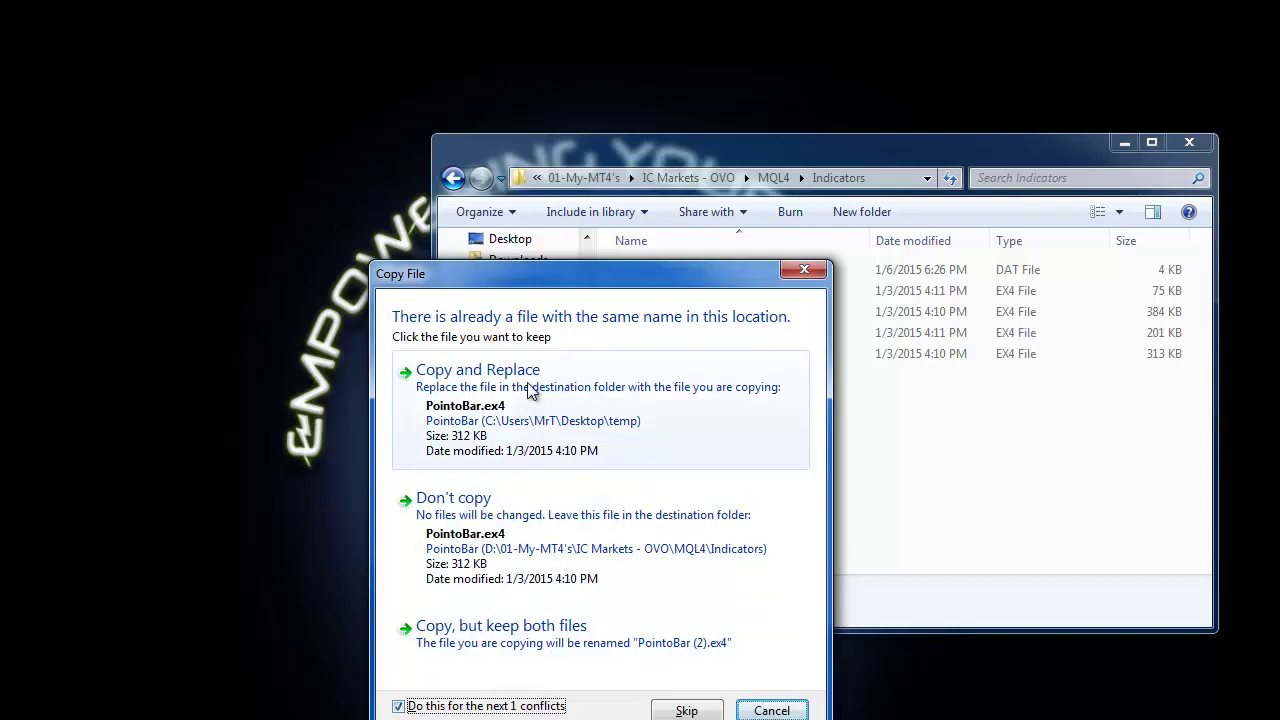
pyautogui.click(777, 447)
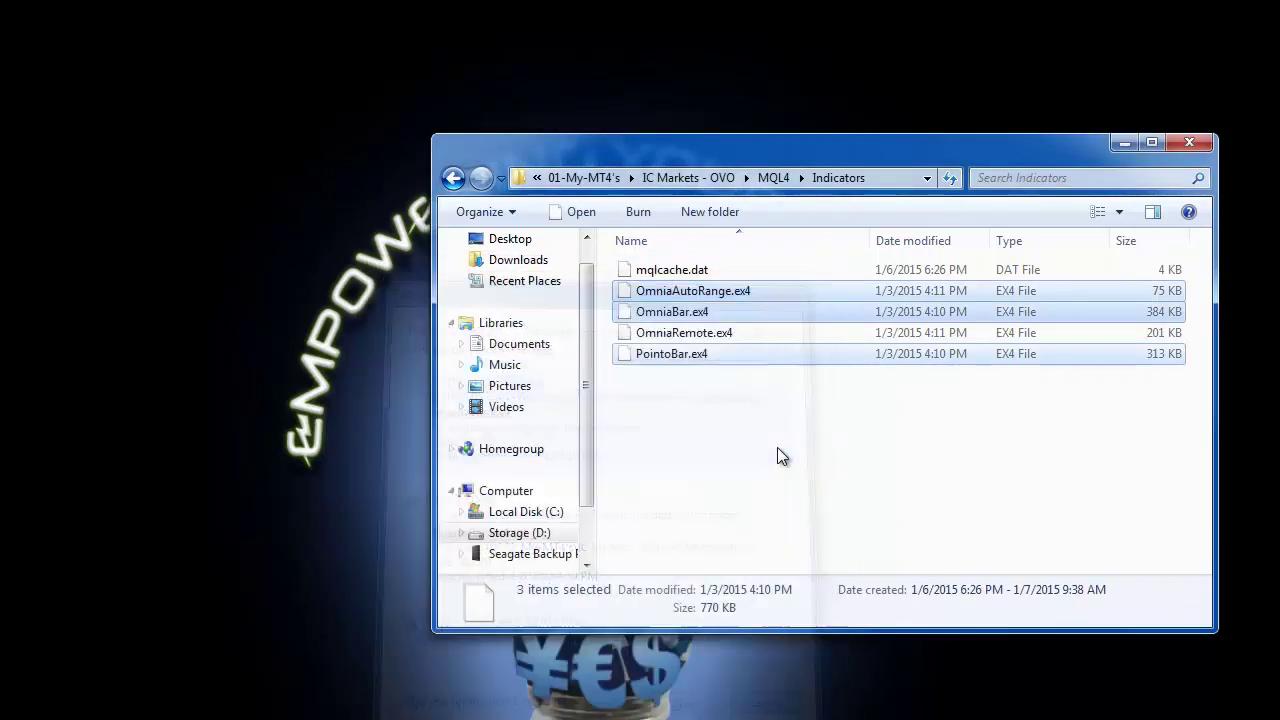
pyautogui.click(769, 393)
pyautogui.click(722, 313)
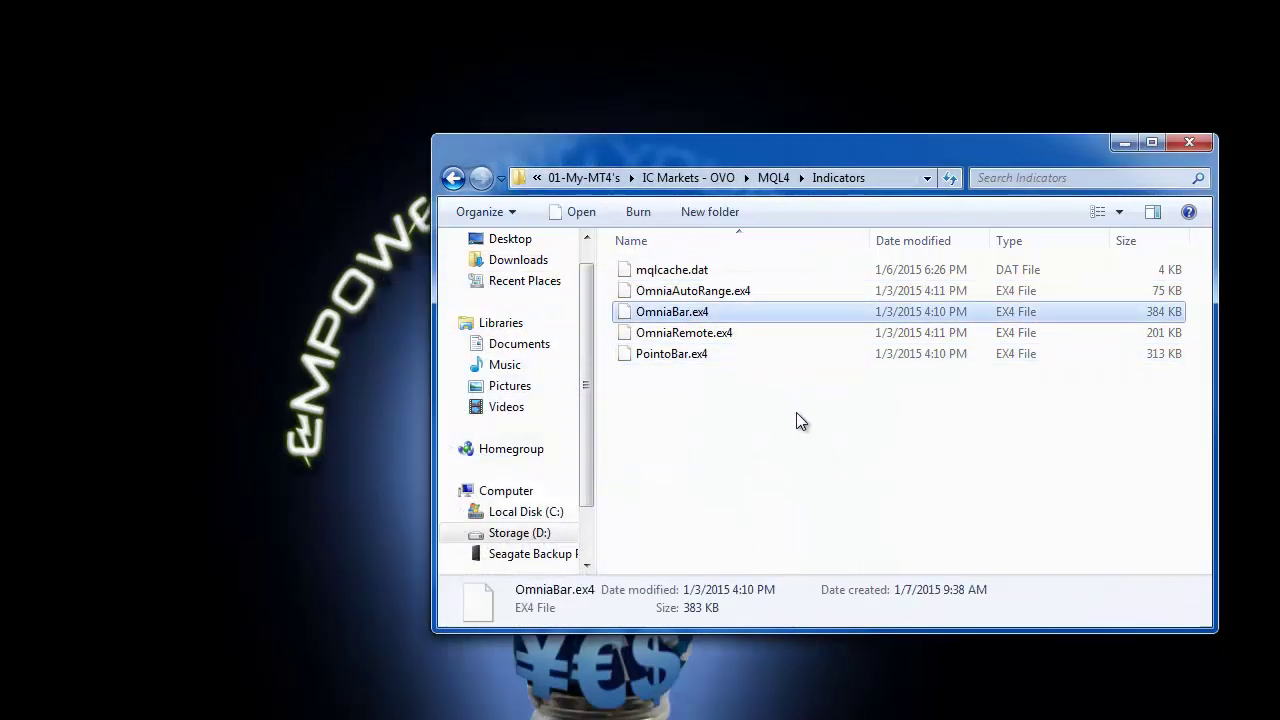
pyautogui.press('Delete')
pyautogui.click(680, 590)
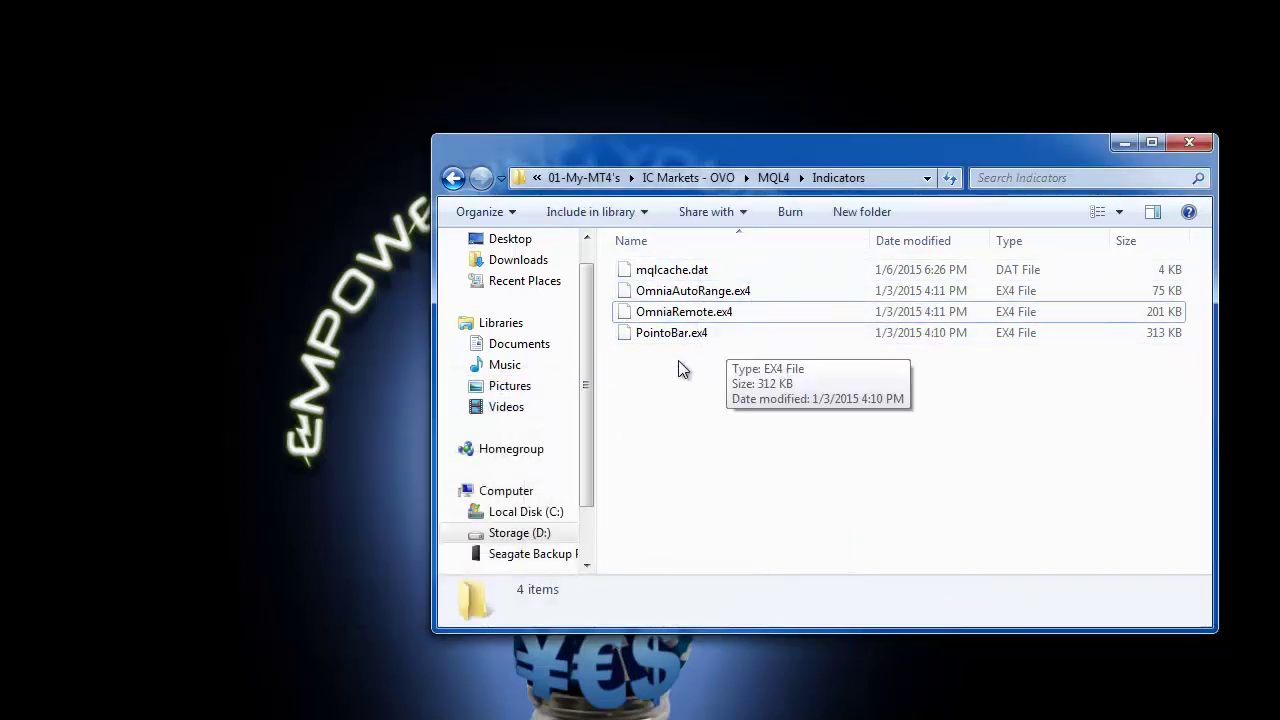
pyautogui.click(712, 177)
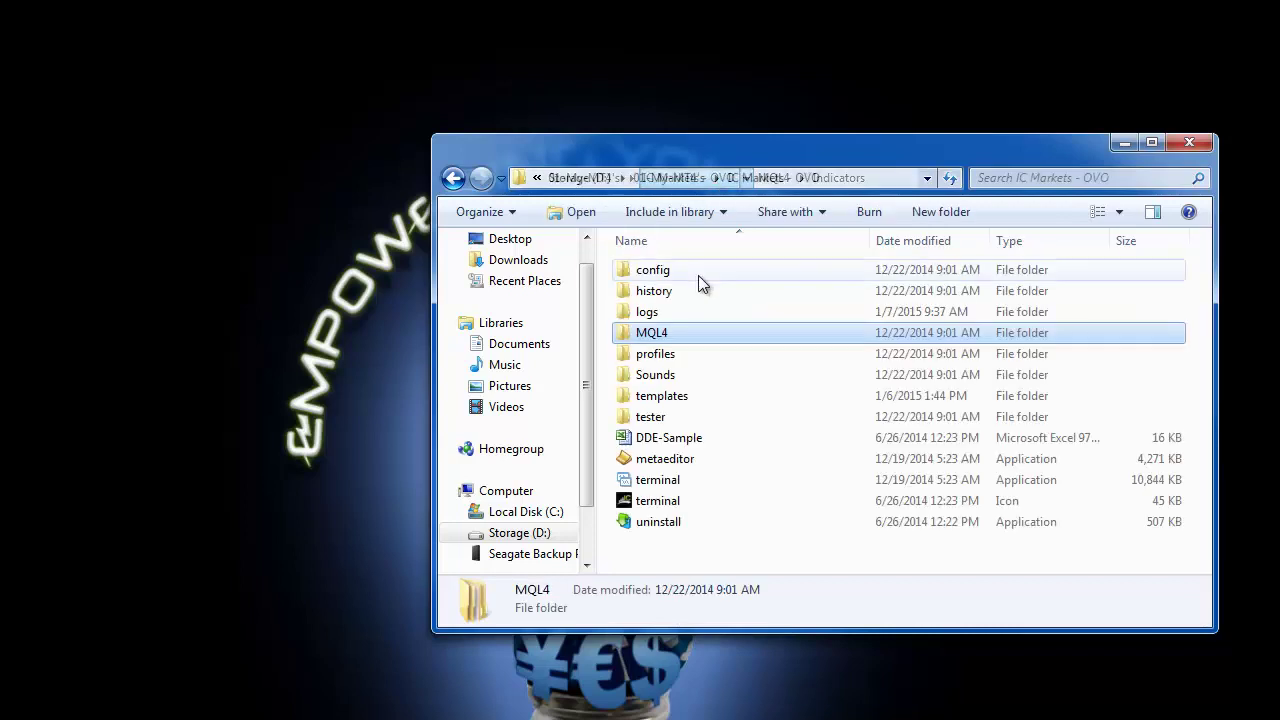
# Restart the MetaTrader terminal and close the EURUSD Depth of Market panel.
pyautogui.doubleClick(656, 482)
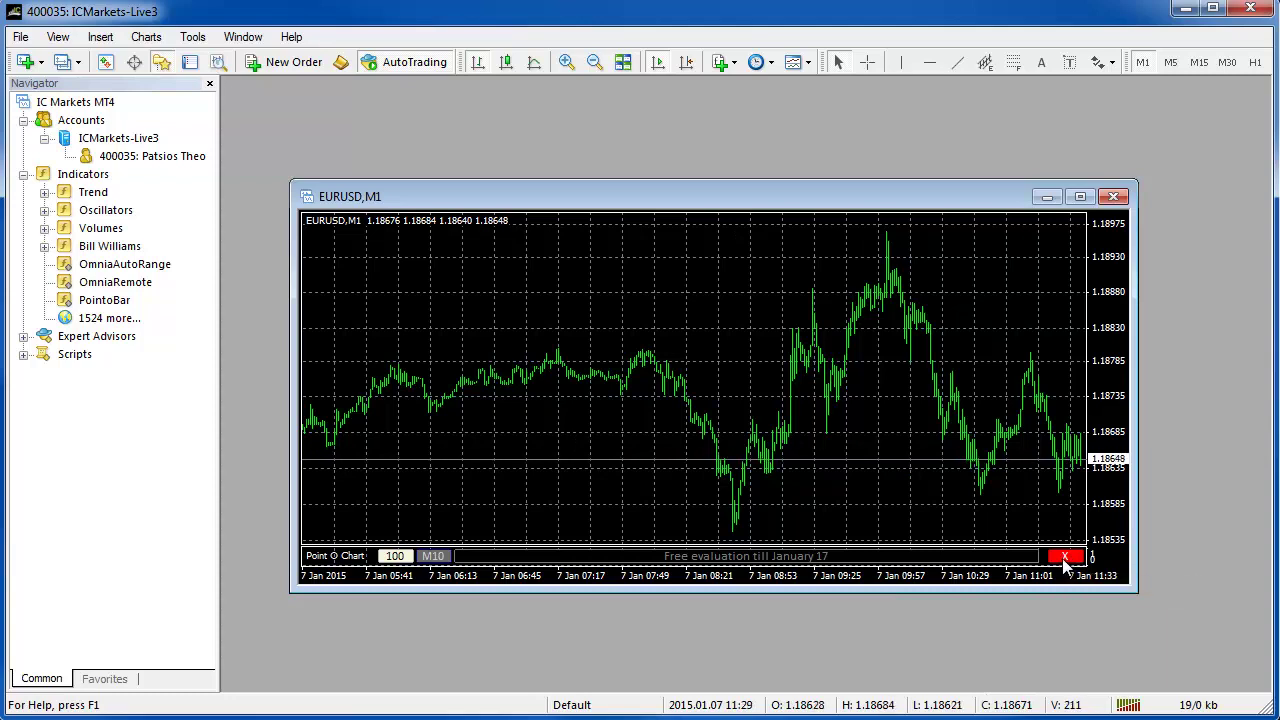
pyautogui.hotkey('alt', 'b')
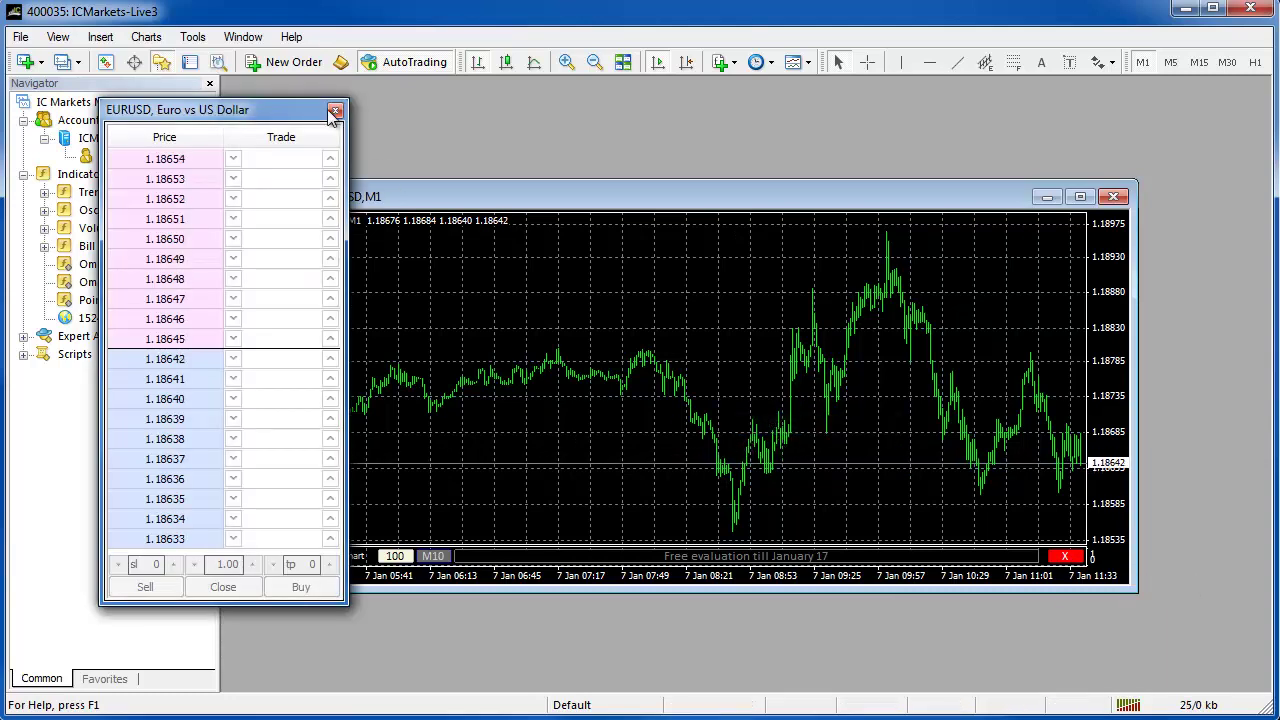
pyautogui.click(333, 112)
# Confirm PointoBar is still listed among the EURUSD M1 chart's indicators.
pyautogui.rightClick(660, 323)
pyautogui.click(740, 356)
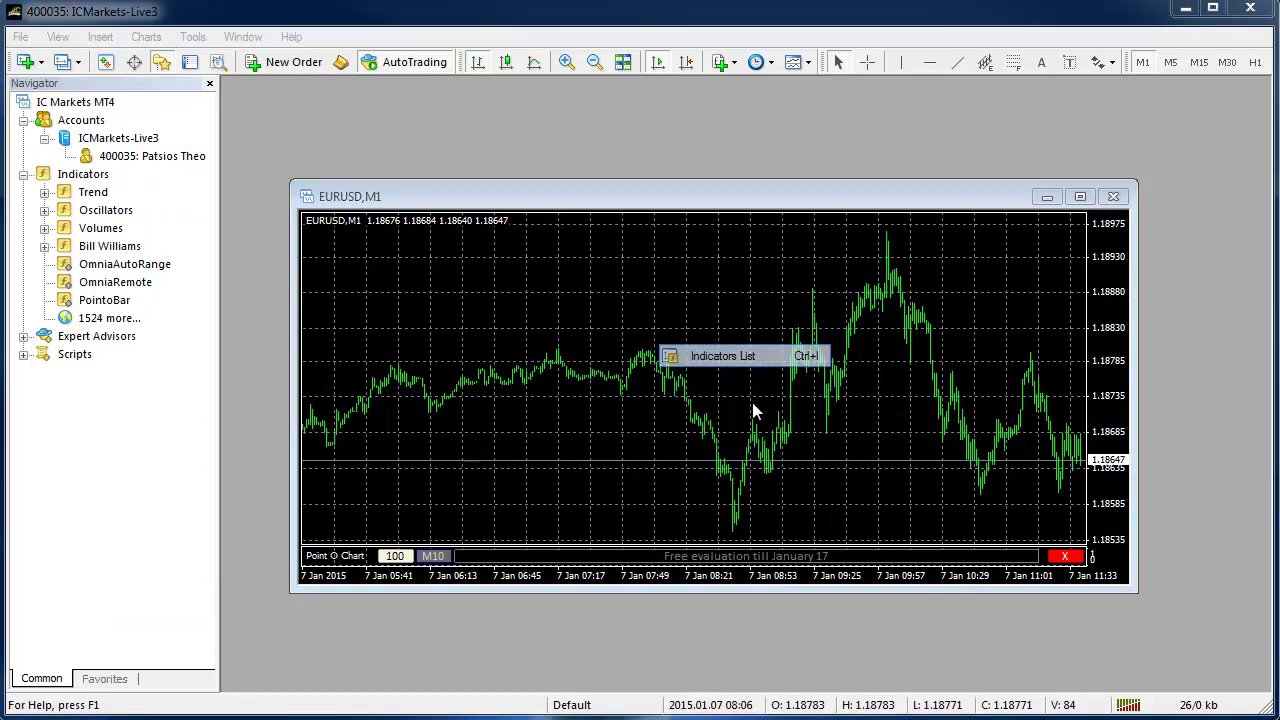
pyautogui.click(609, 314)
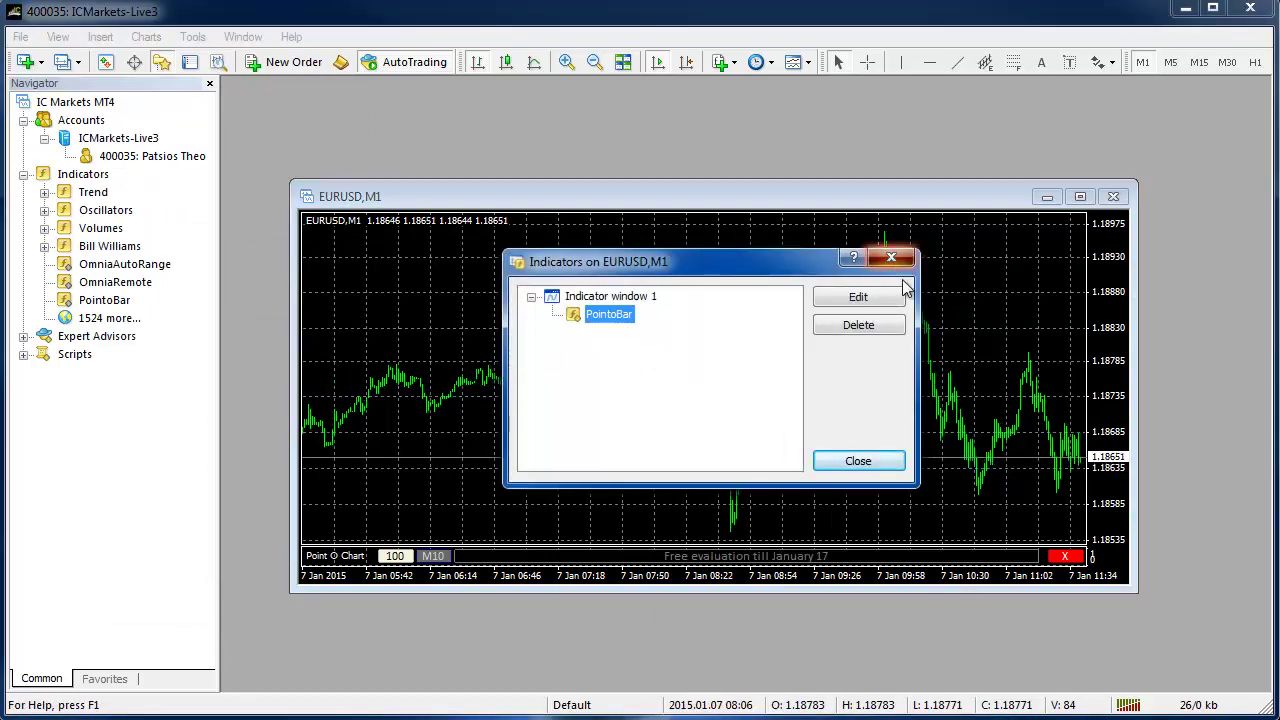
pyautogui.press('Escape')
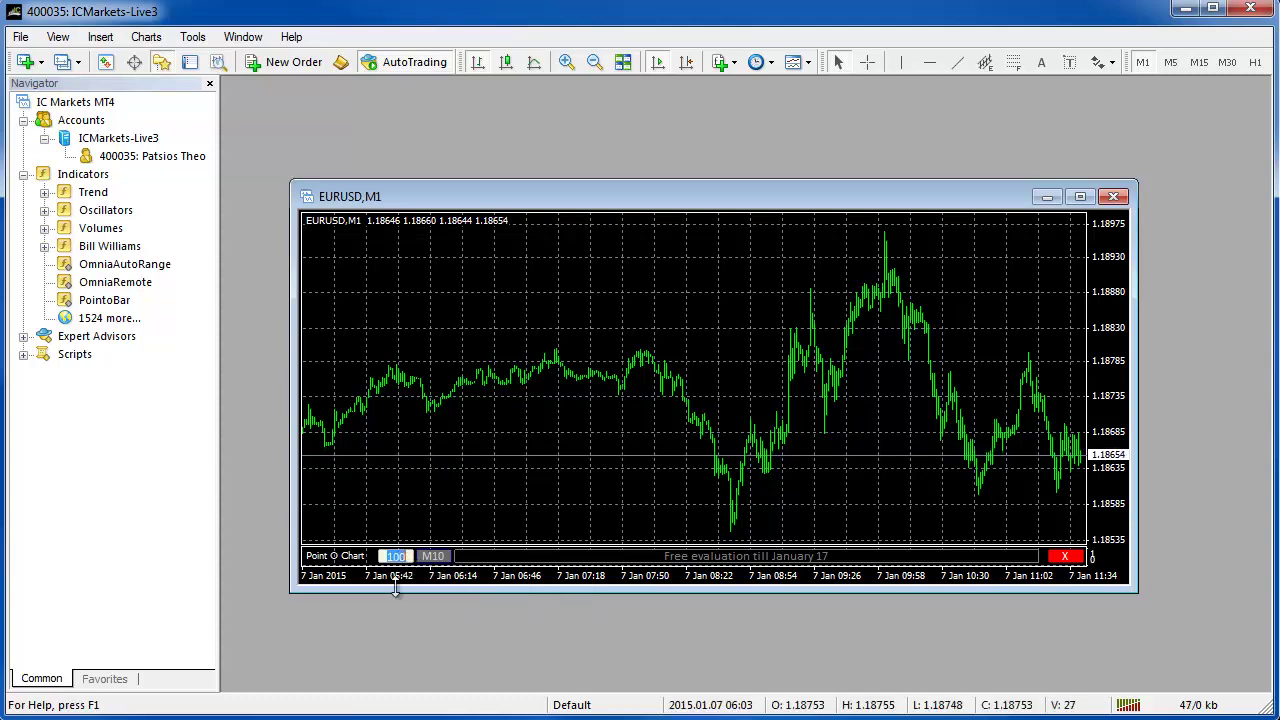
# Re-enter 100 as the PointoBar brick size on the chart.
pyautogui.doubleClick(398, 558)
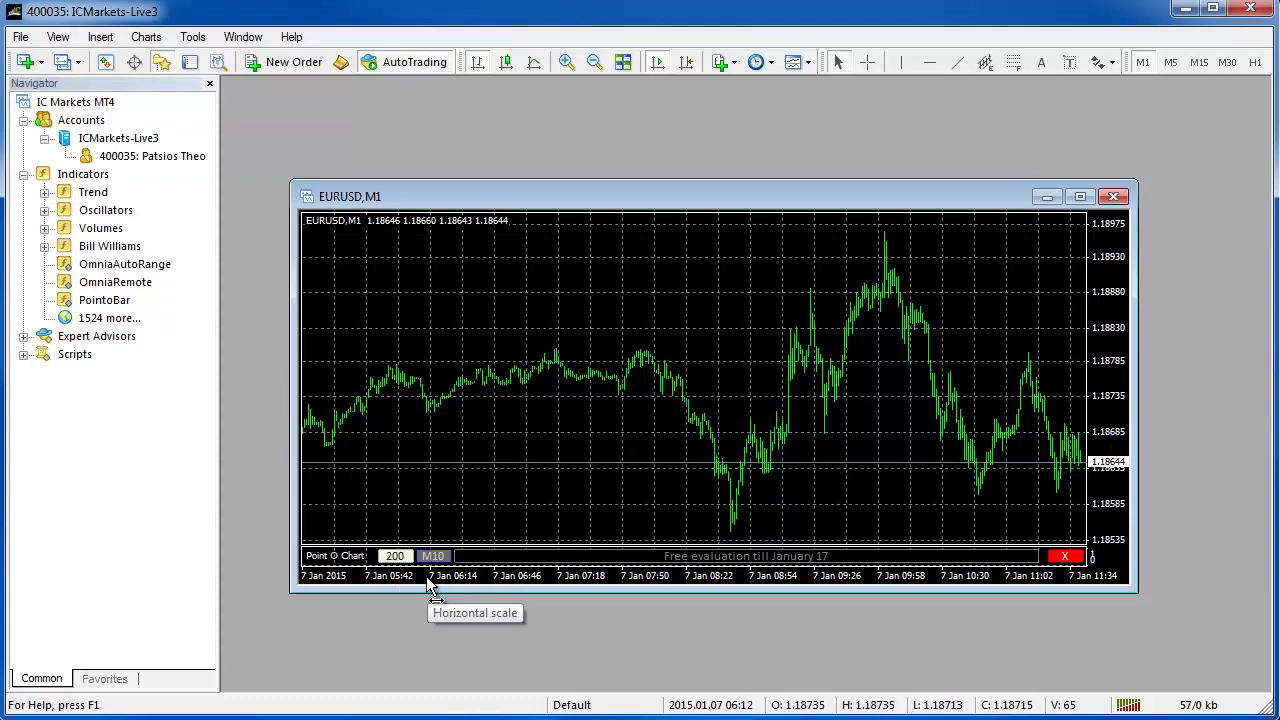
pyautogui.click(395, 556)
pyautogui.write('100')
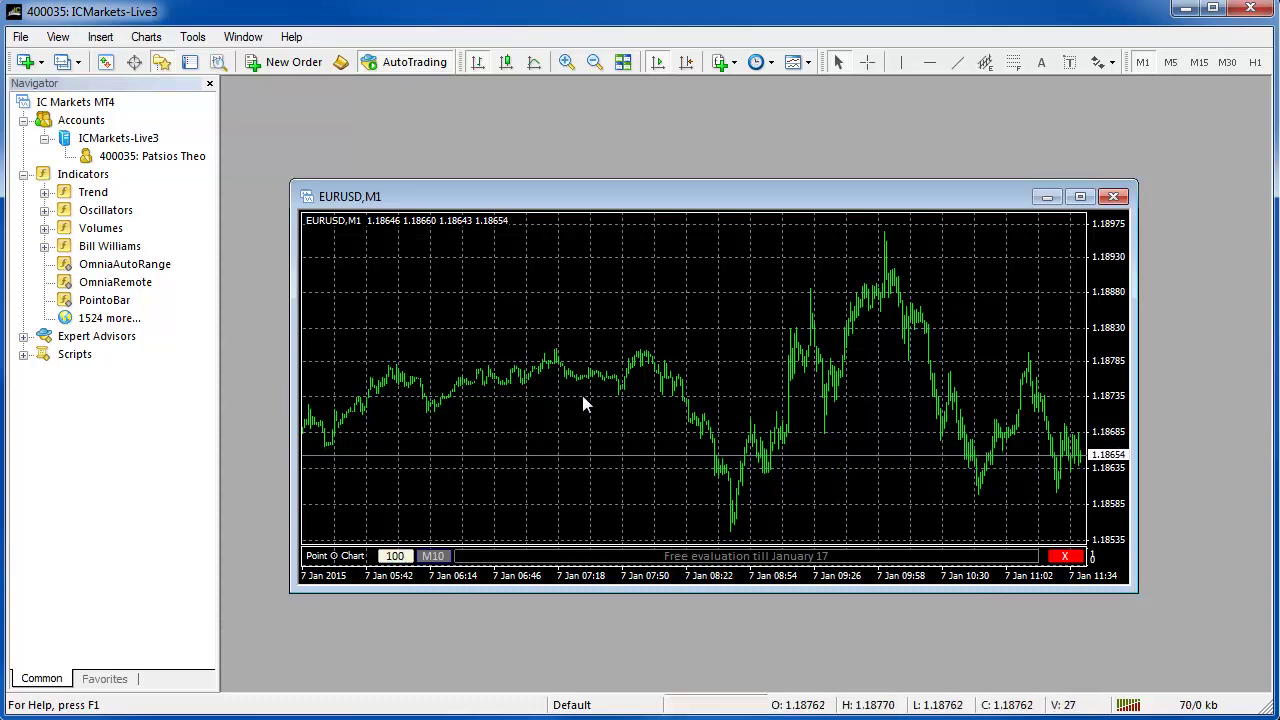
pyautogui.click(109, 303)
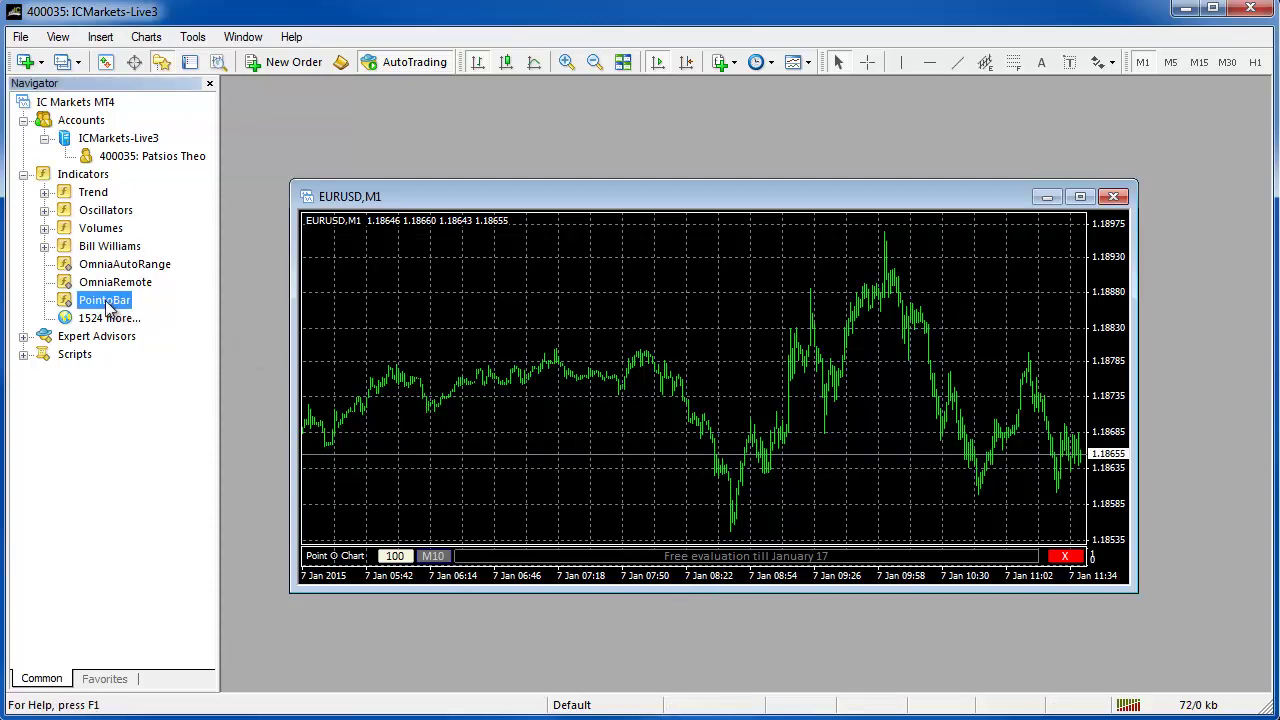
pyautogui.moveTo(525, 358); pyautogui.dragTo(527, 362)
pyautogui.doubleClick(800, 278)
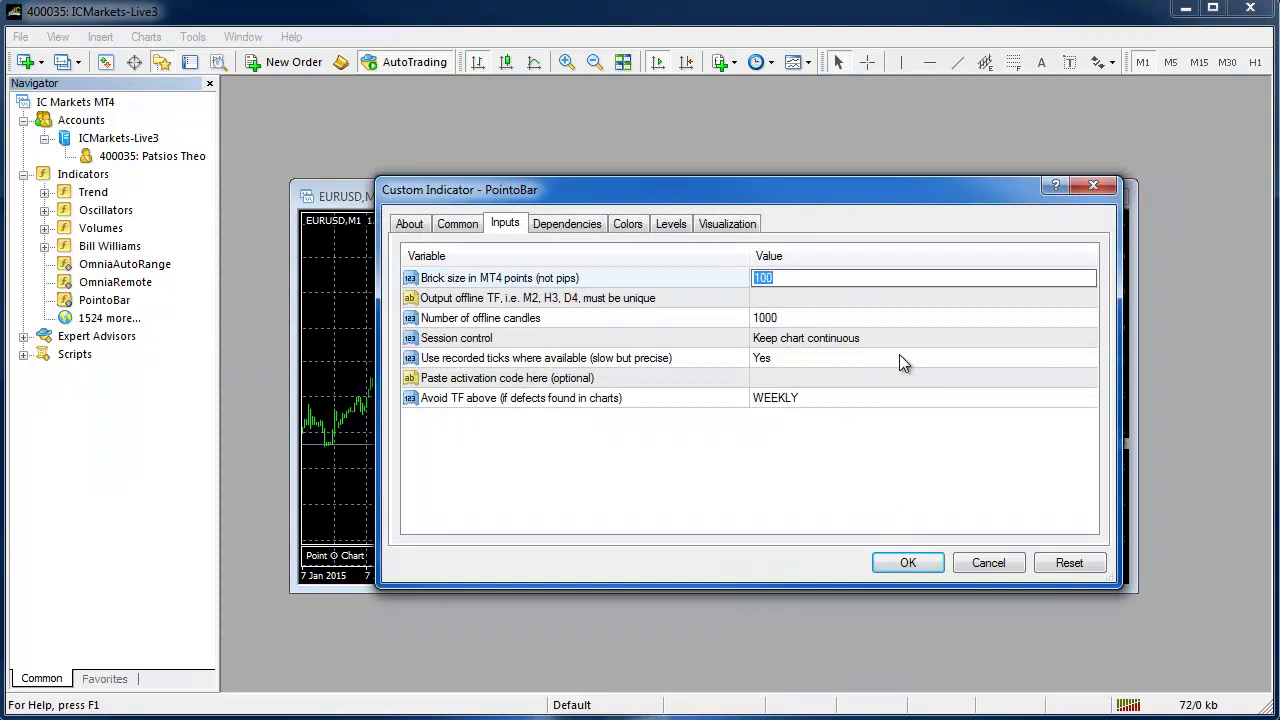
pyautogui.write('200')
pyautogui.doubleClick(896, 304)
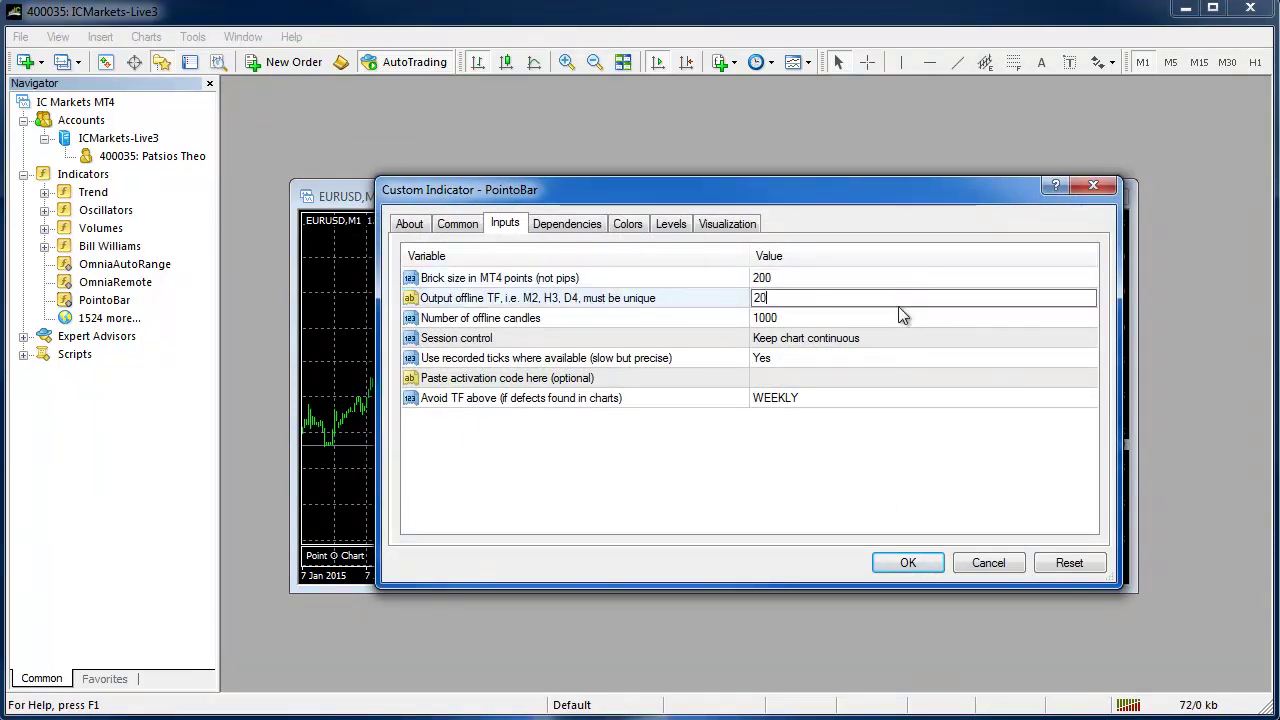
pyautogui.click(905, 562)
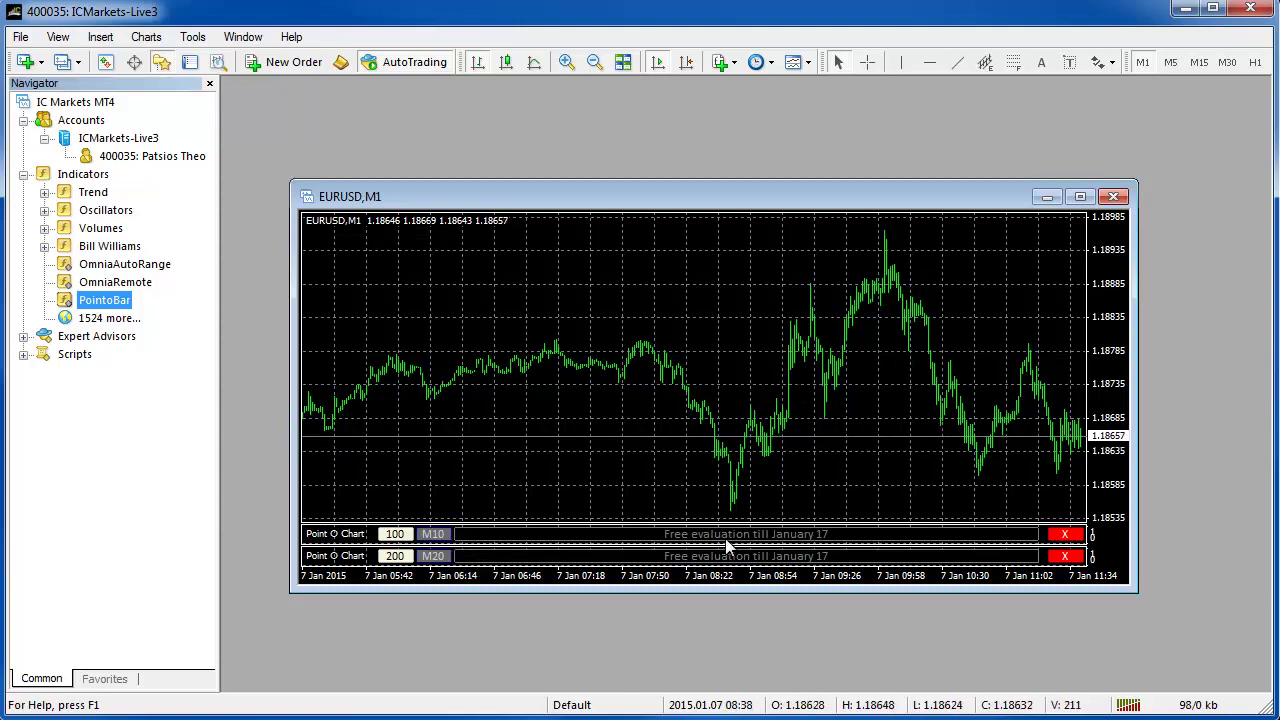
pyautogui.click(1064, 558)
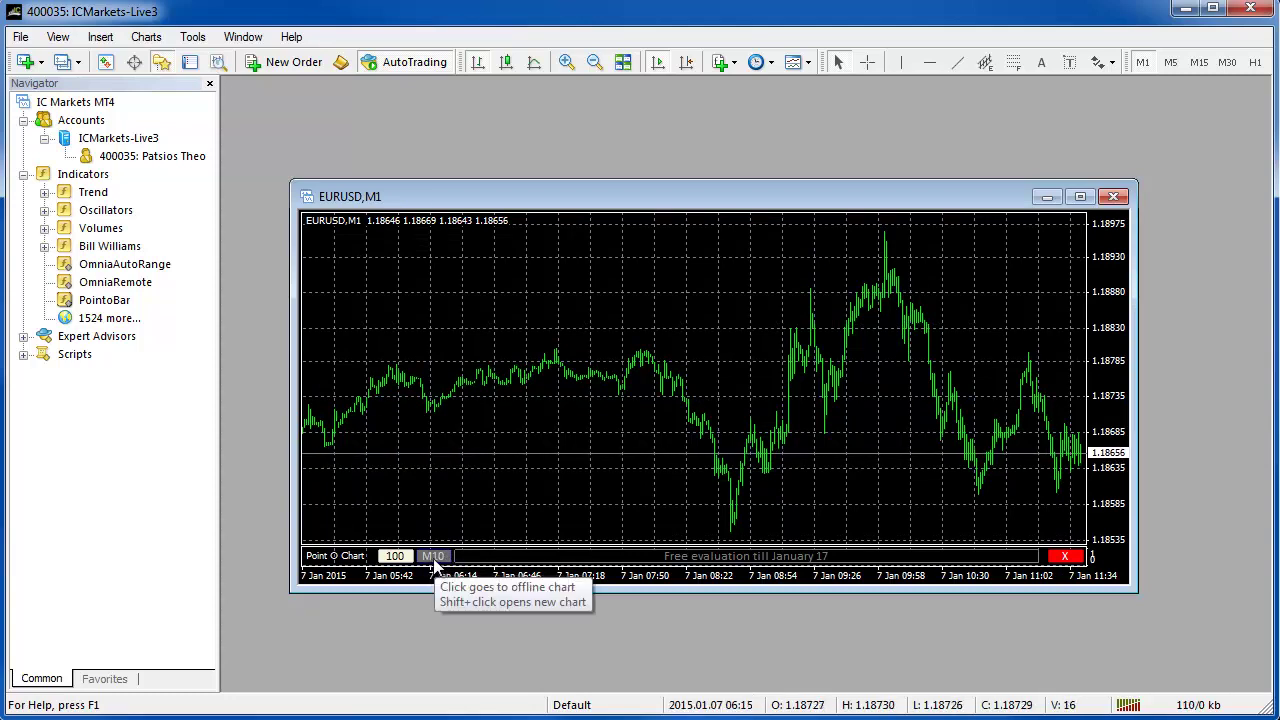
# Open and maximize the offline EURUSD M10 chart, then switch to M1 and back.
pyautogui.click(433, 558)
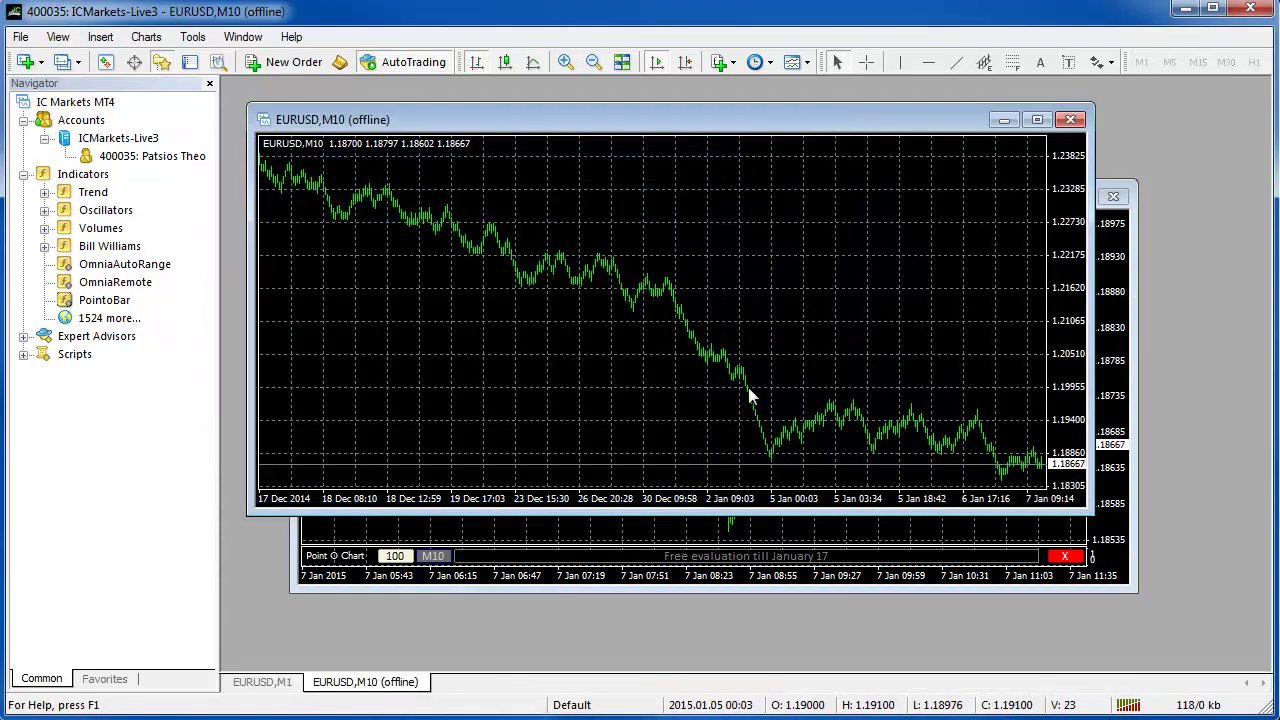
pyautogui.doubleClick(832, 125)
pyautogui.click(288, 684)
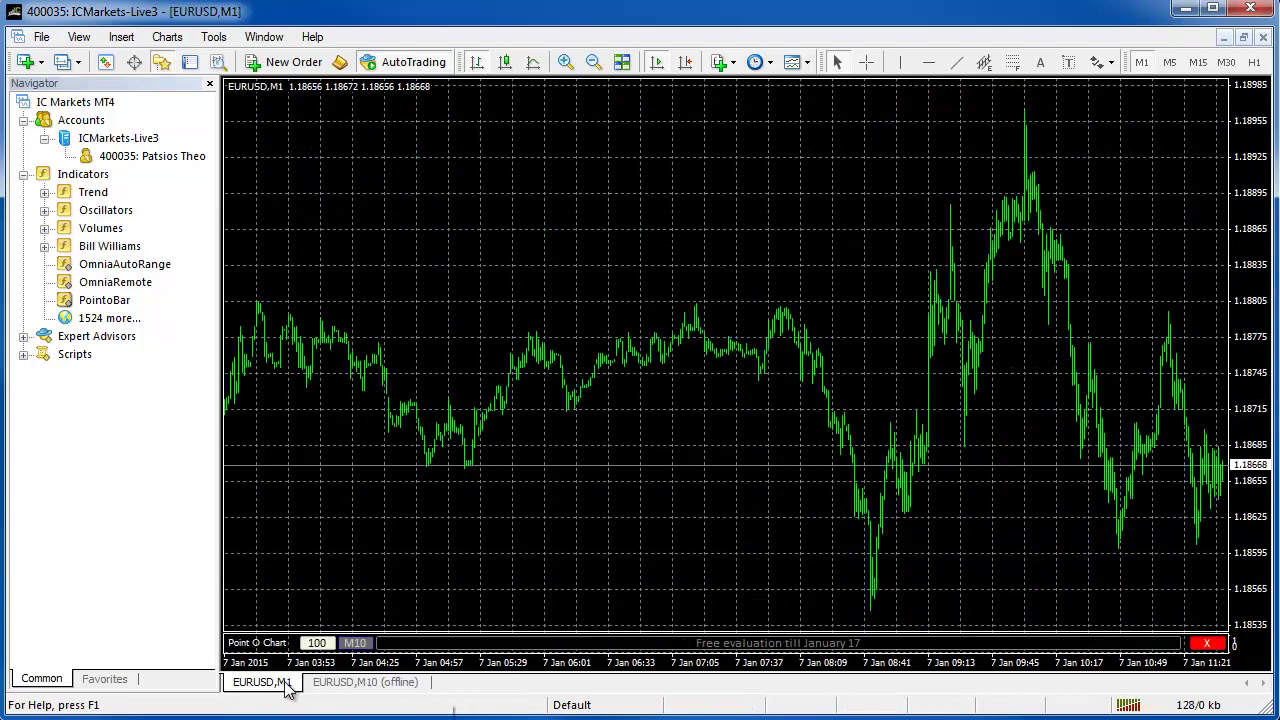
pyautogui.click(372, 688)
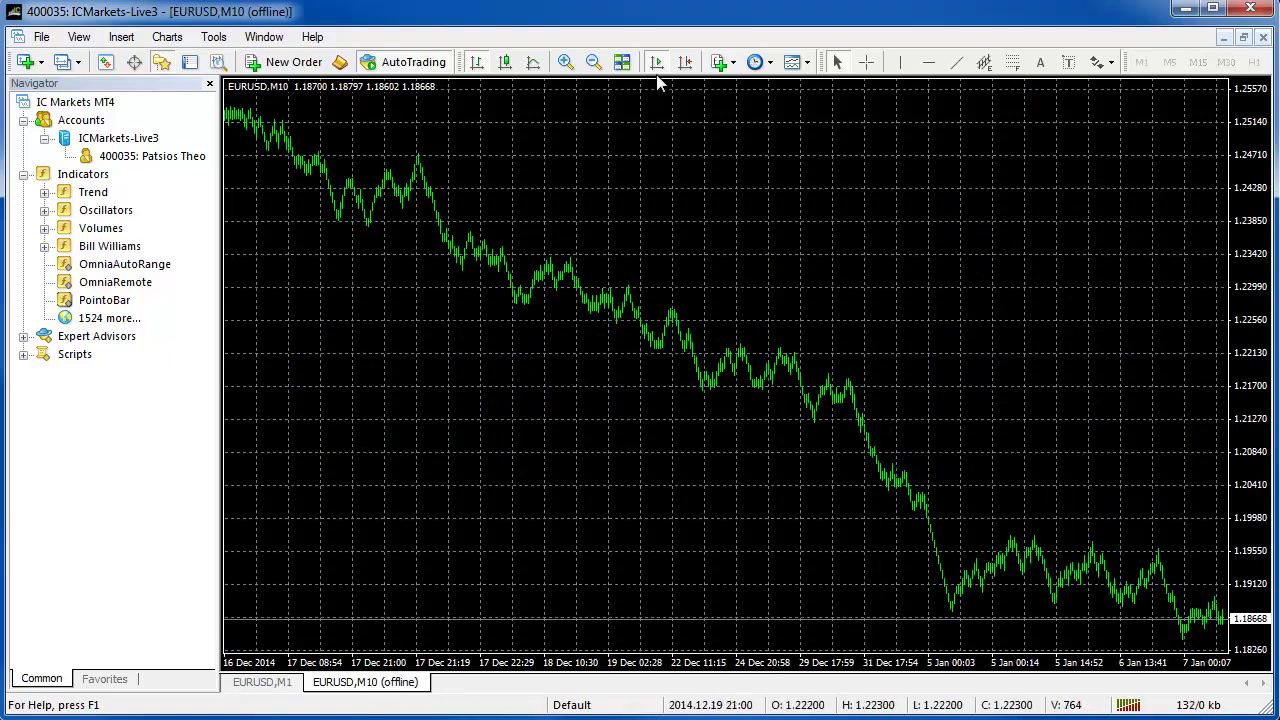
# Apply the saved OVO template to the offline M10 chart and compare it with M1.
pyautogui.click(806, 63)
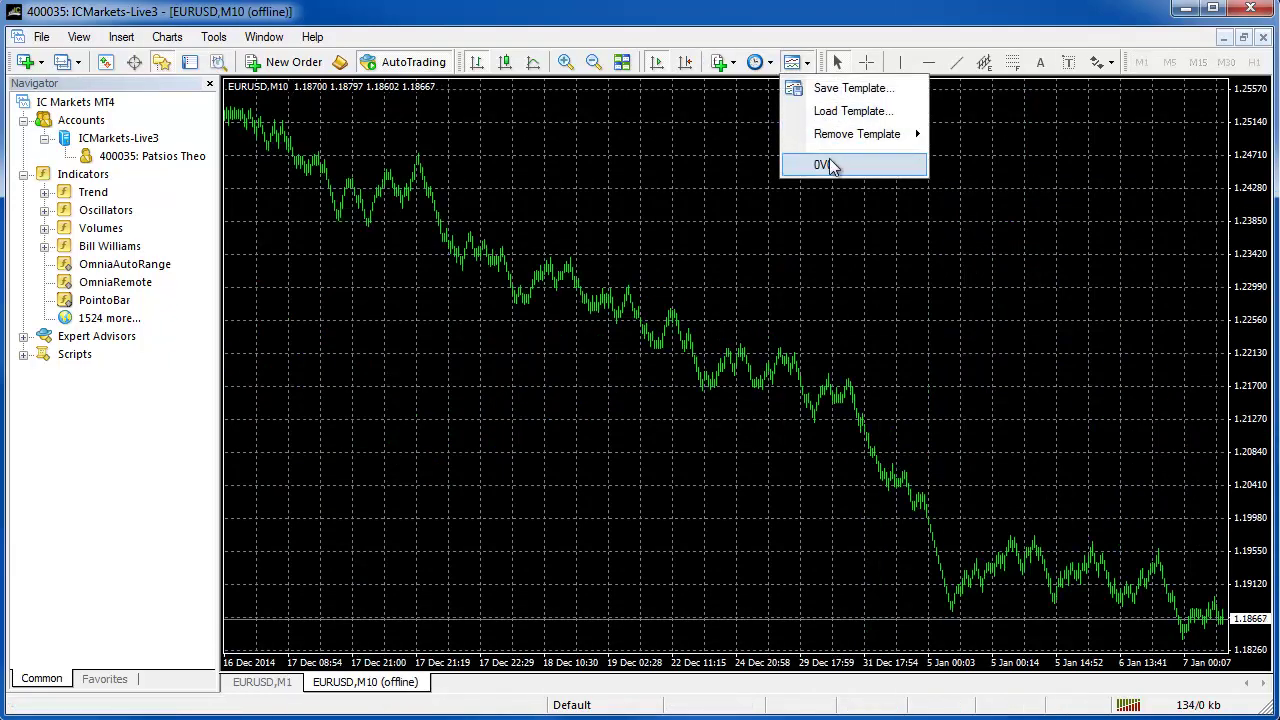
pyautogui.click(829, 164)
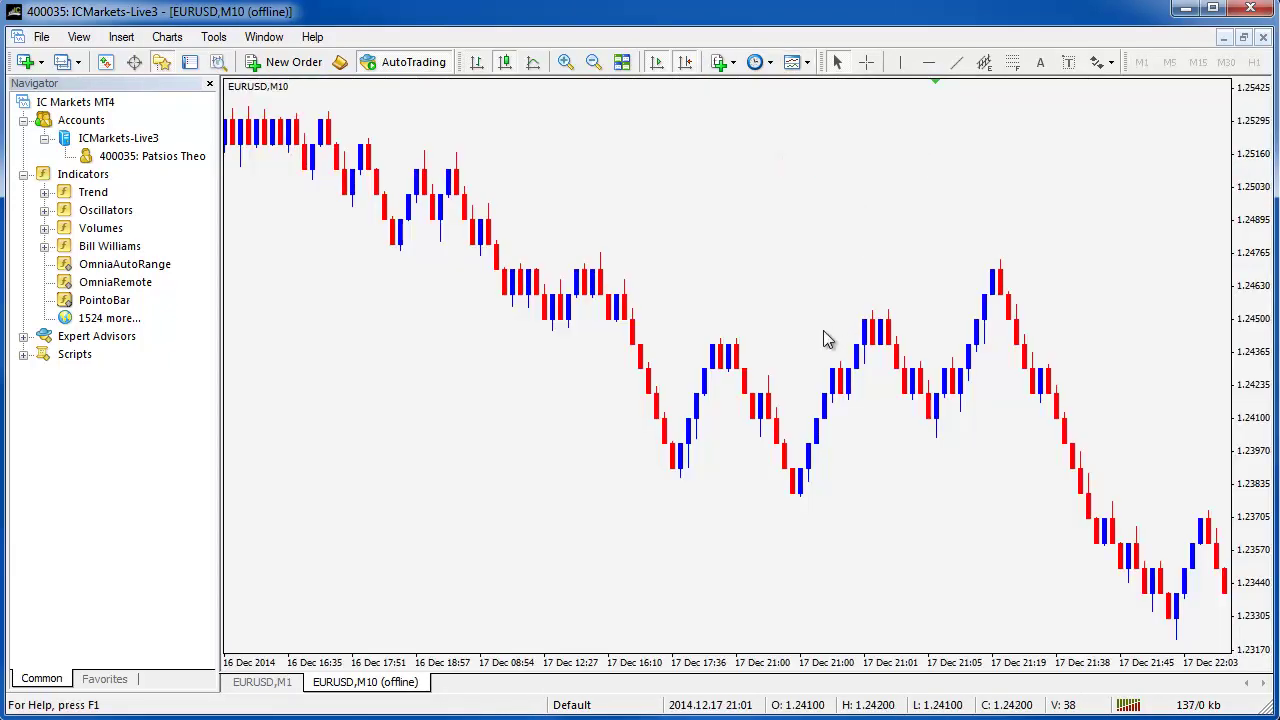
pyautogui.click(797, 66)
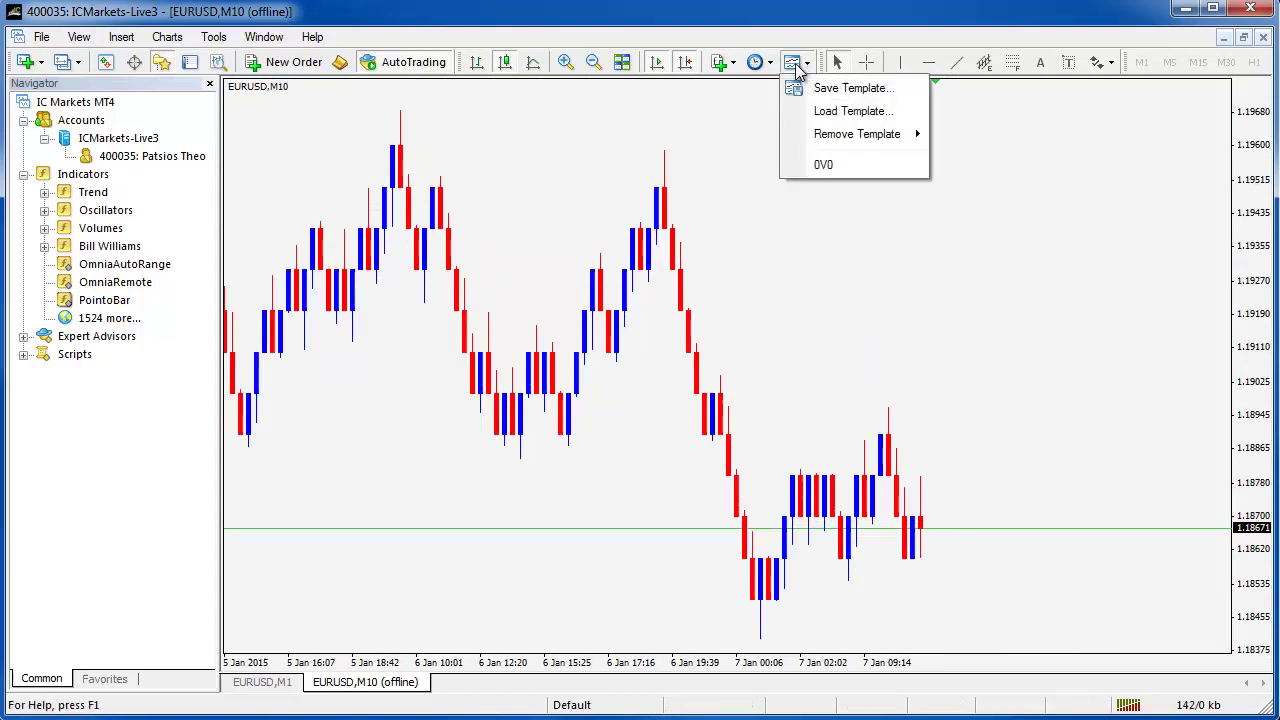
pyautogui.click(826, 166)
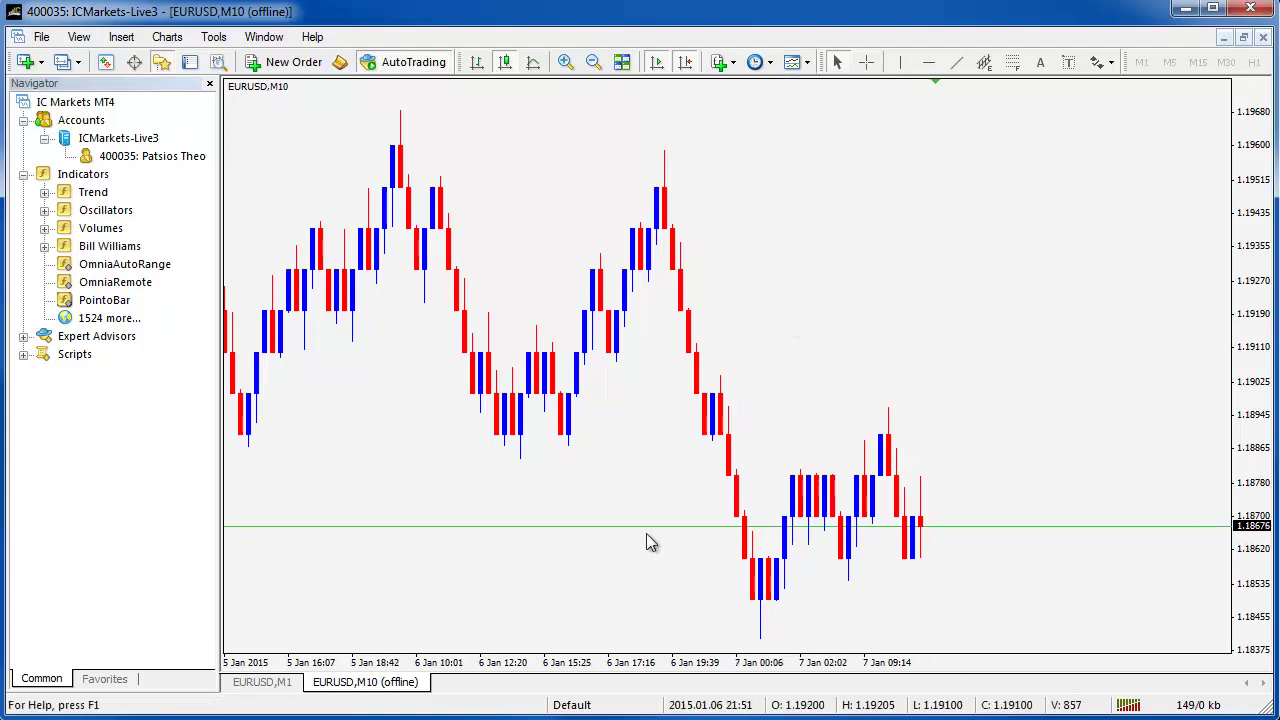
pyautogui.click(288, 682)
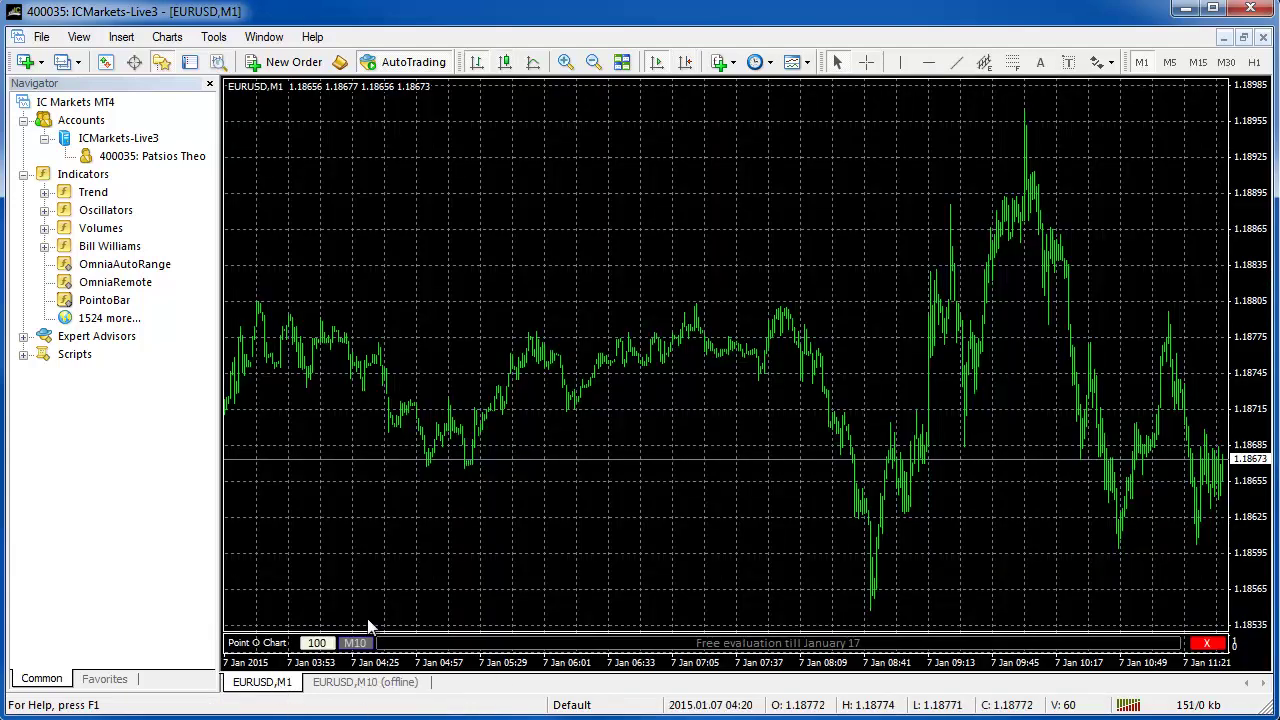
pyautogui.click(343, 684)
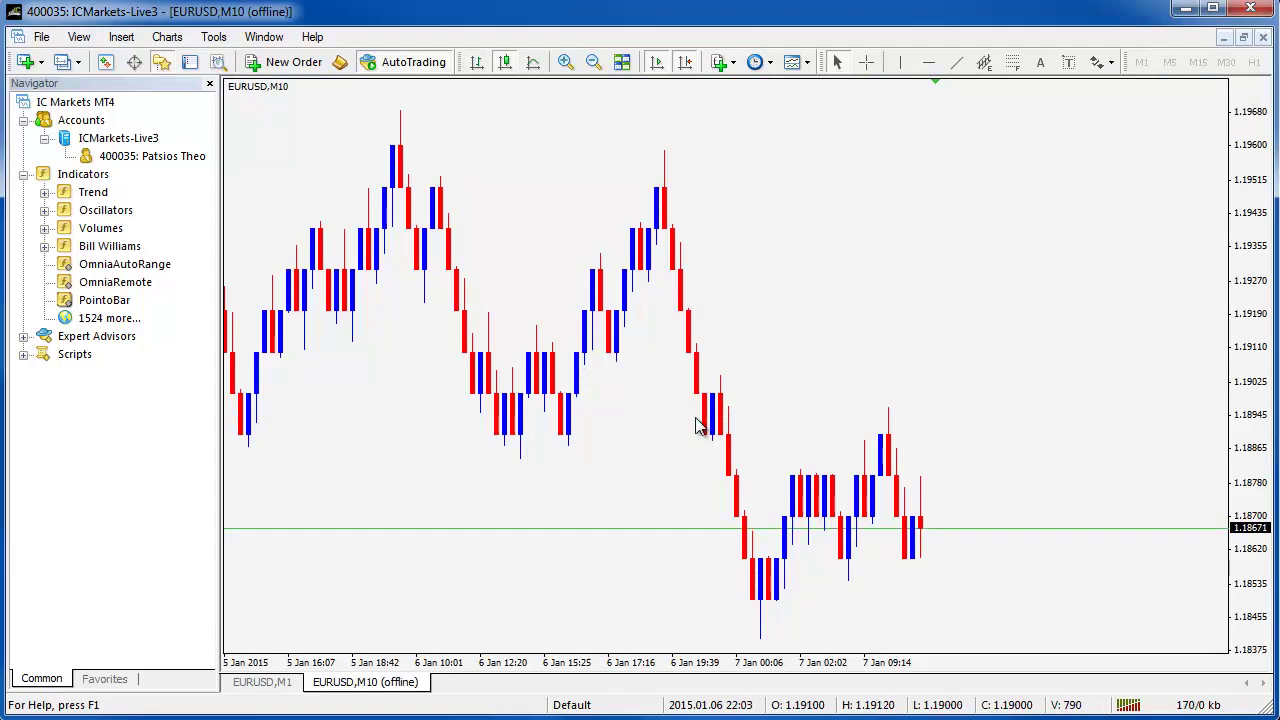
# Drop OmniaRemote onto the offline M10 chart, checking server clock and unreliable-part marking are Yes.
pyautogui.click(118, 283)
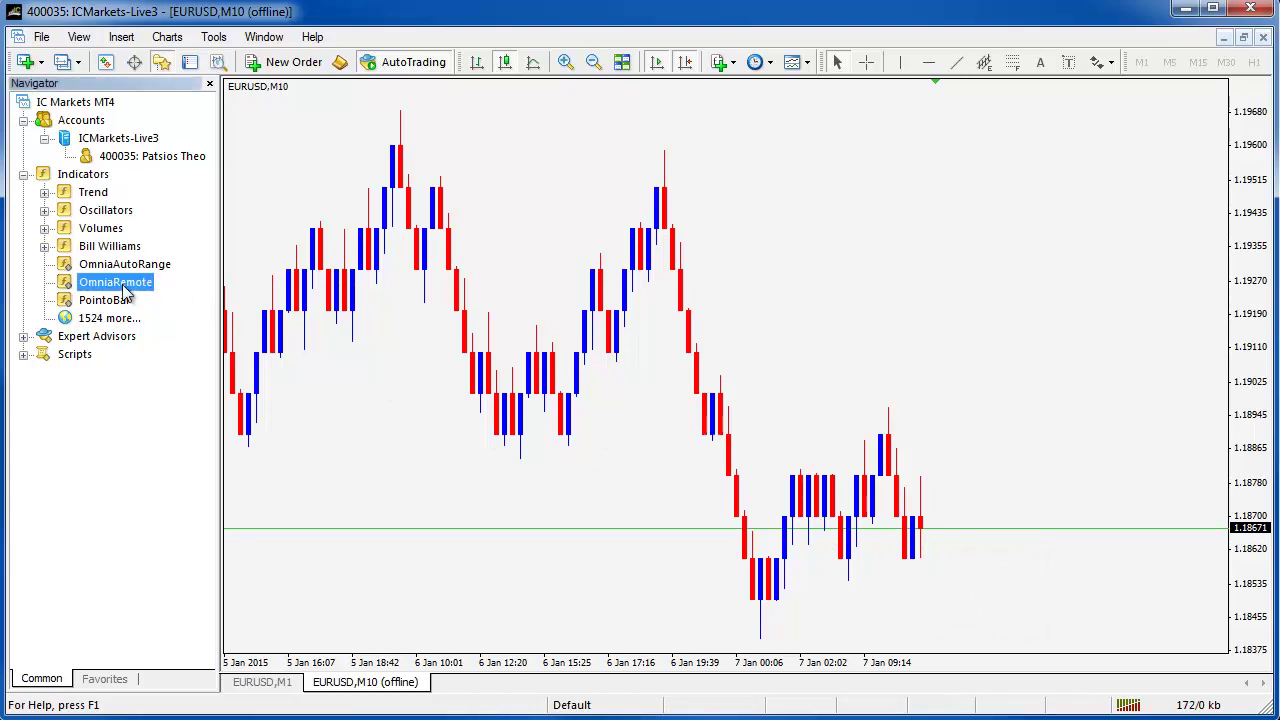
pyautogui.moveTo(90, 290); pyautogui.dragTo(679, 398)
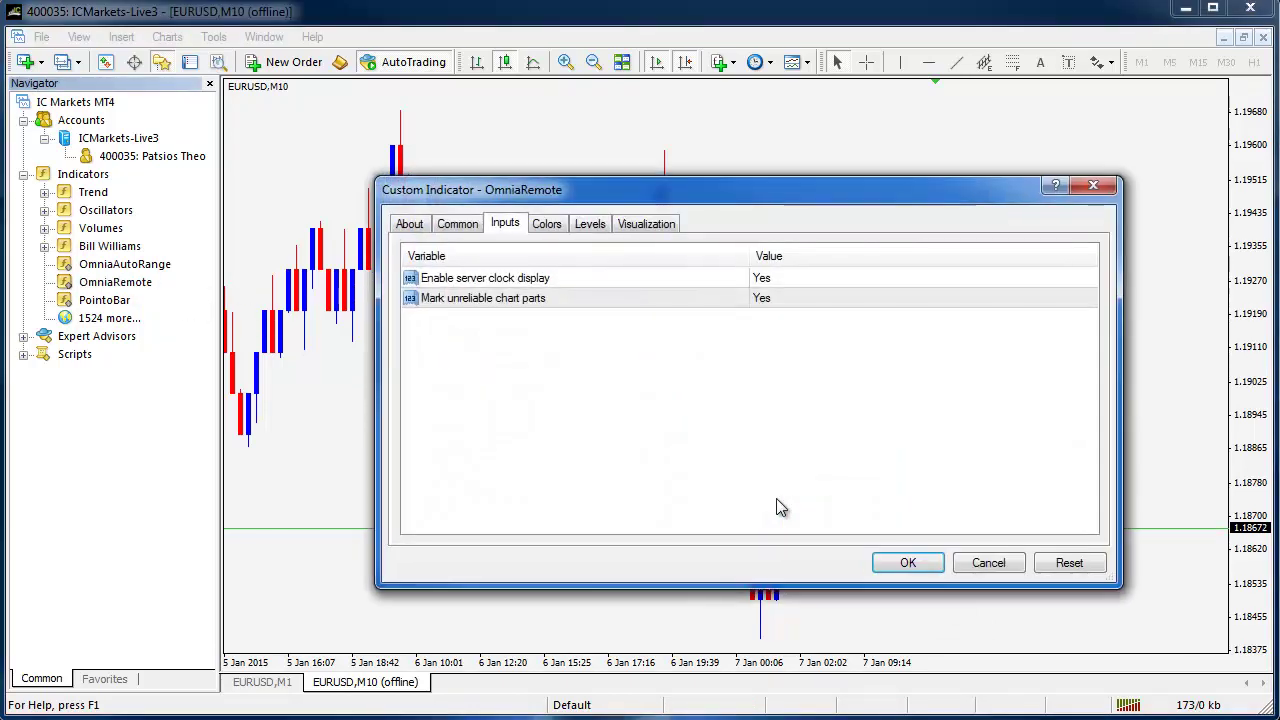
pyautogui.click(779, 285)
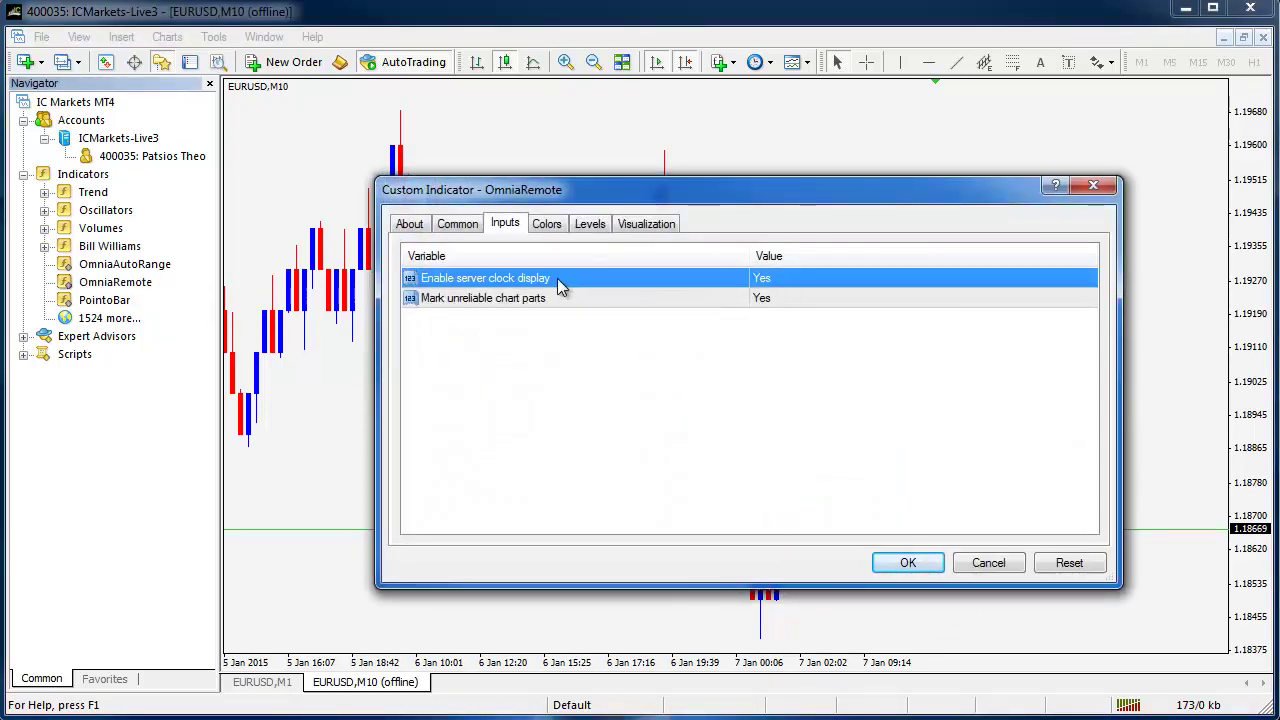
pyautogui.click(765, 299)
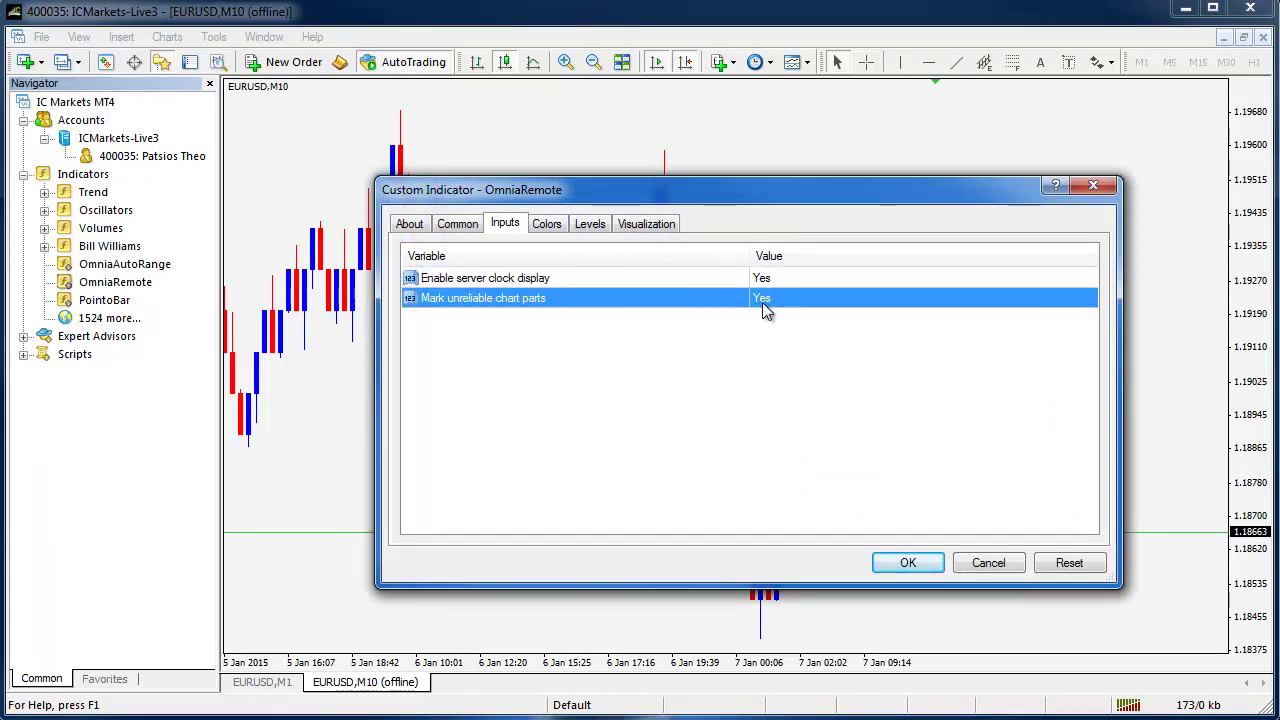
# Accept the OmniaRemote settings so the server clock appears beneath the offline chart's bricks.
pyautogui.click(905, 563)
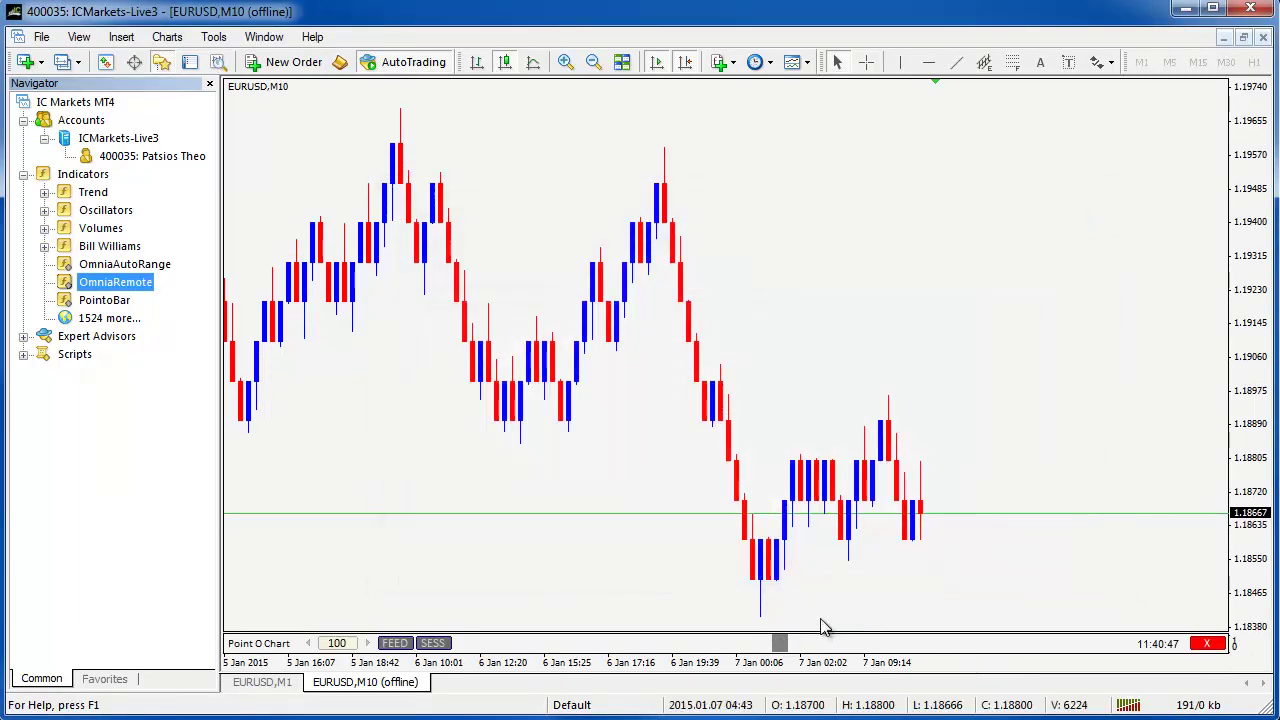
pyautogui.moveTo(788, 642)
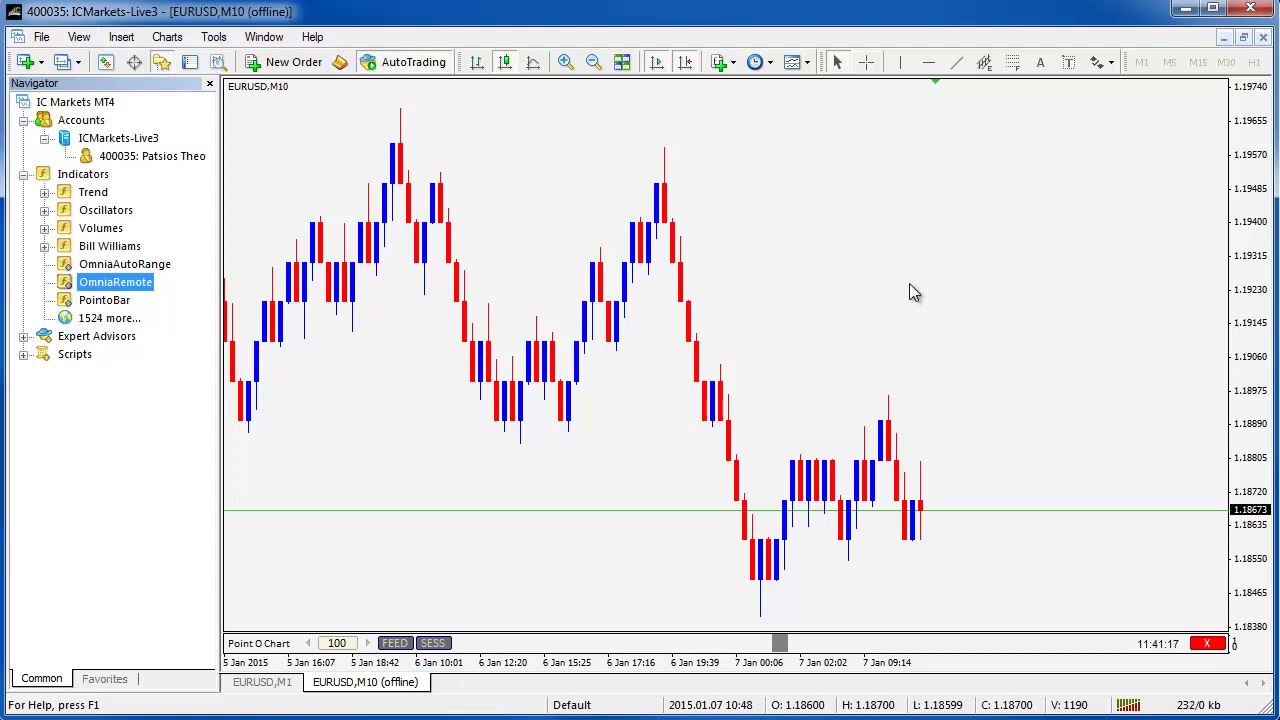
# Edit OmniaRemote from the Indicators List, changing Mark unreliable chart parts to No.
pyautogui.rightClick(777, 648)
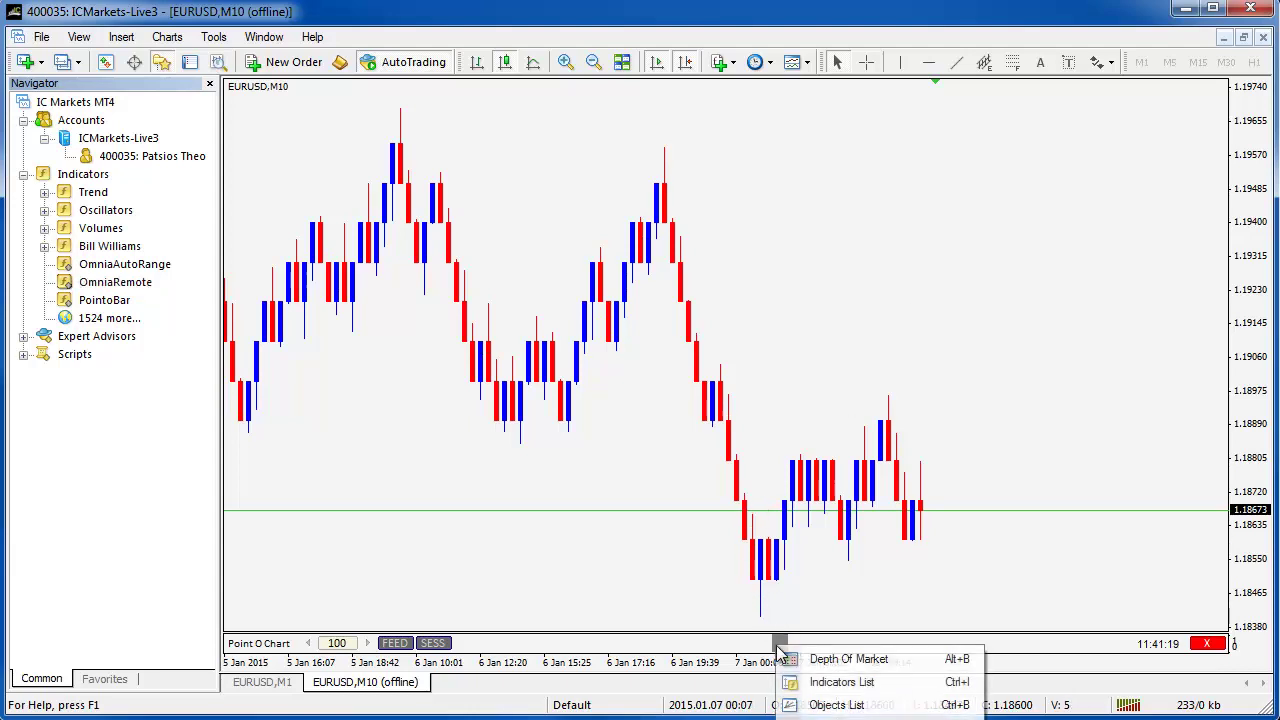
pyautogui.click(838, 682)
pyautogui.click(626, 316)
pyautogui.click(860, 297)
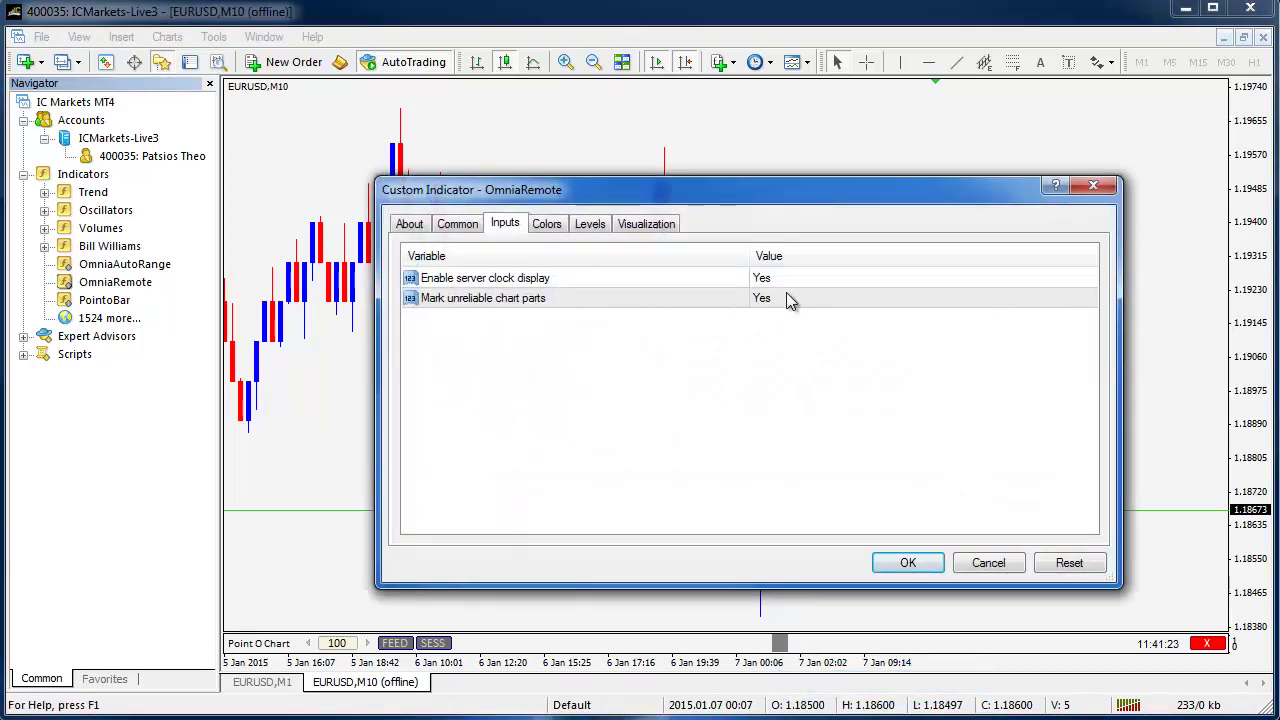
pyautogui.click(790, 296)
pyautogui.click(790, 298)
pyautogui.click(791, 316)
pyautogui.click(810, 373)
pyautogui.click(778, 283)
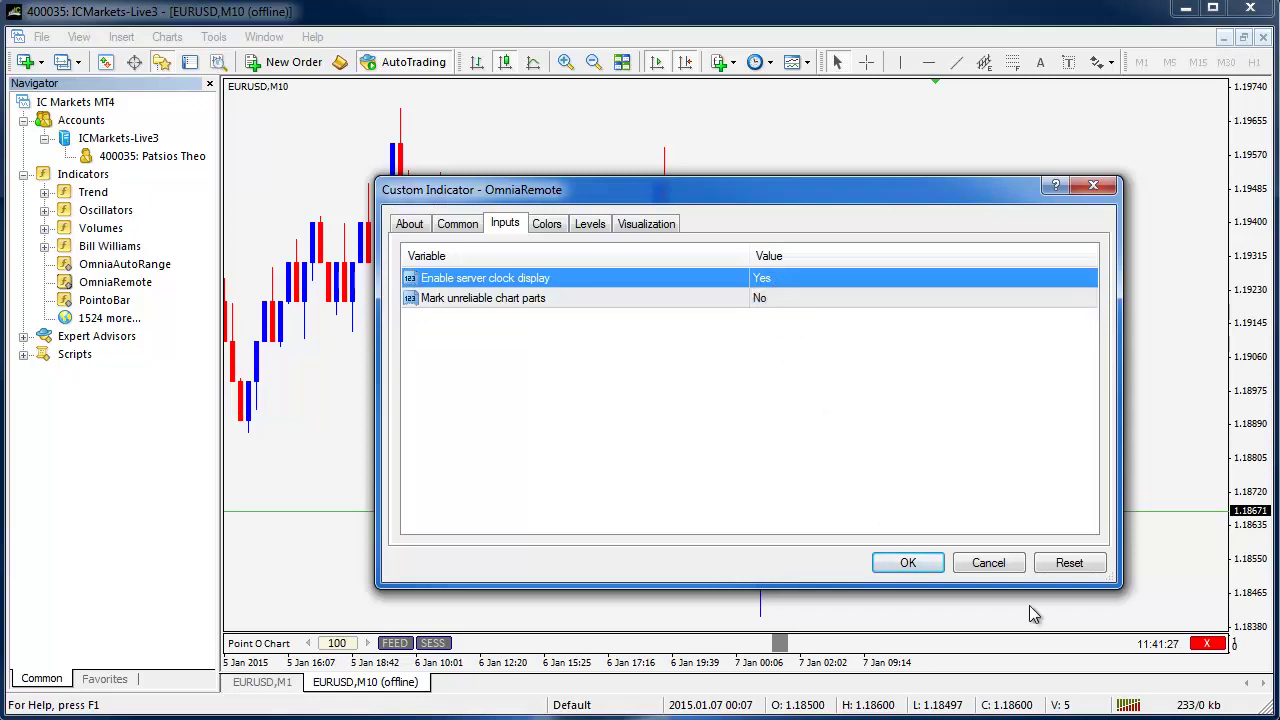
pyautogui.click(908, 563)
pyautogui.click(866, 466)
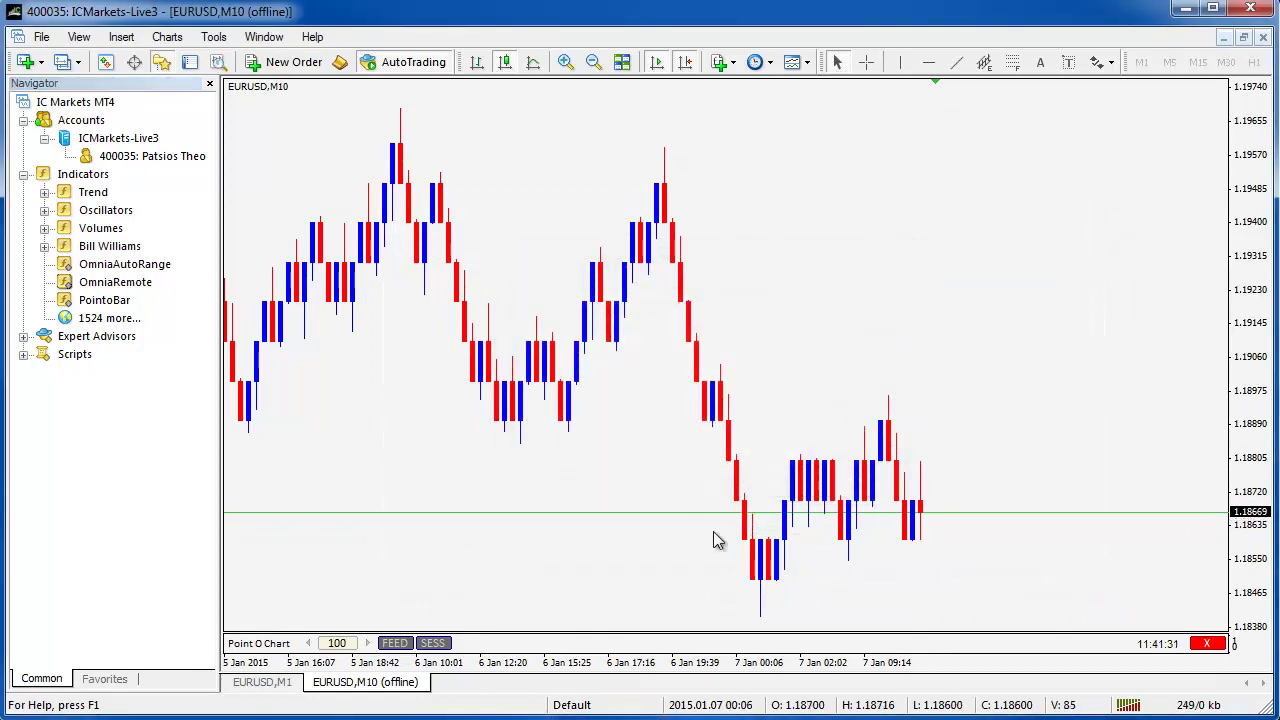
pyautogui.click(394, 643)
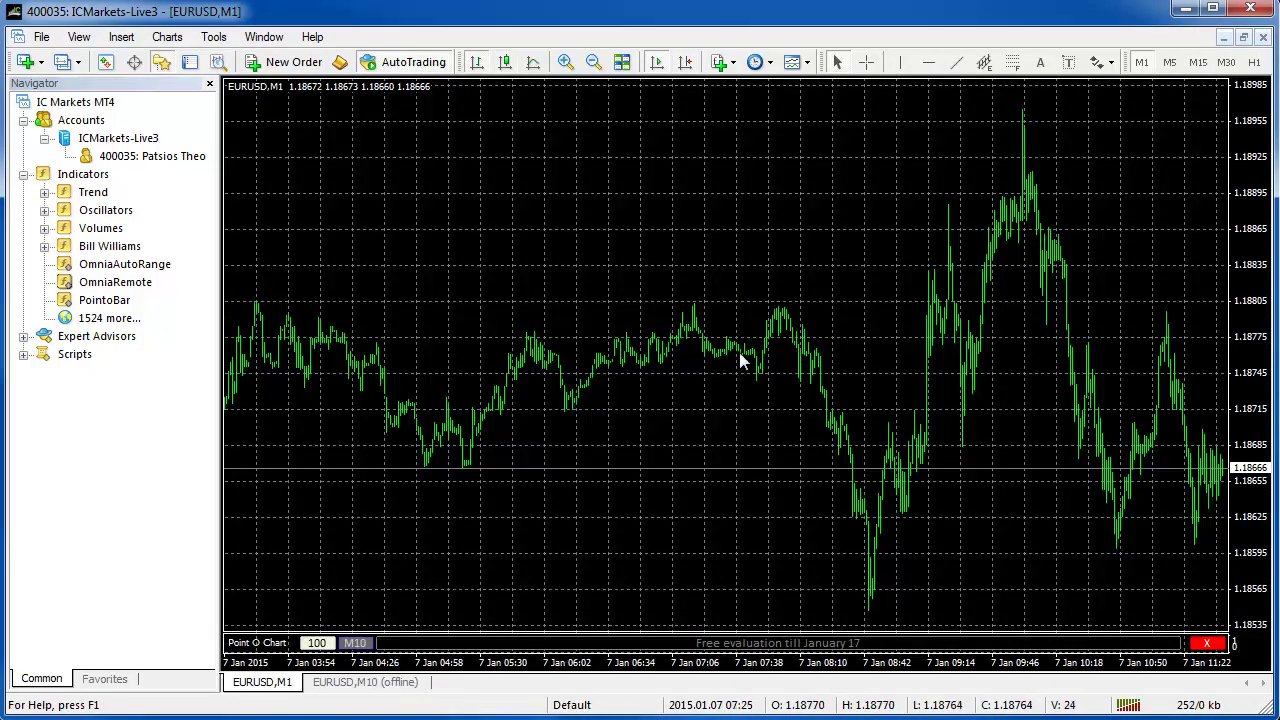
pyautogui.click(357, 645)
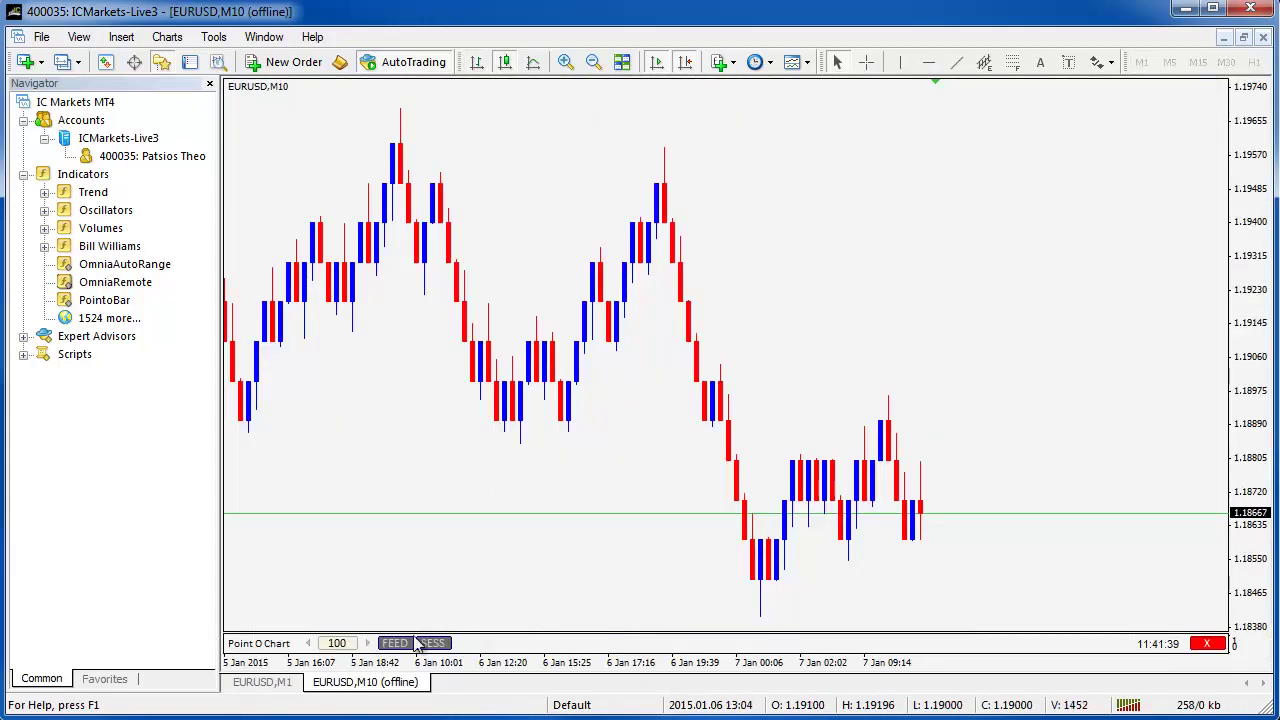
pyautogui.click(292, 683)
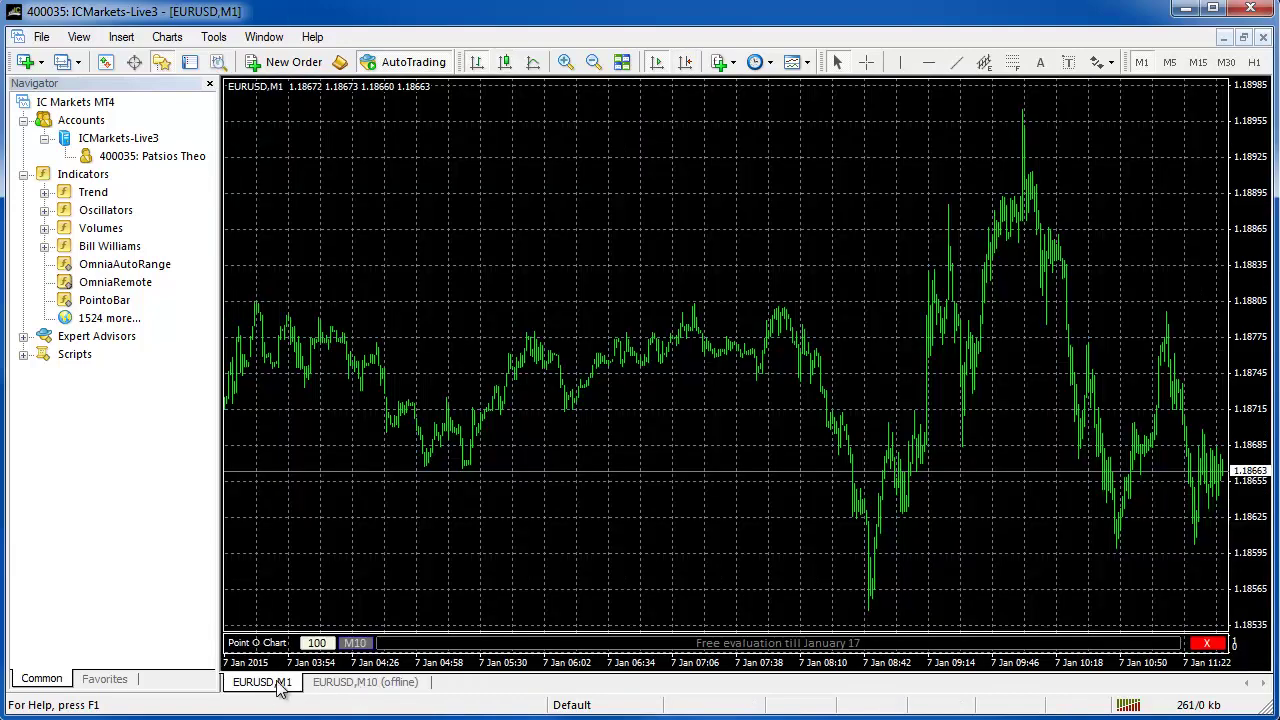
pyautogui.click(312, 682)
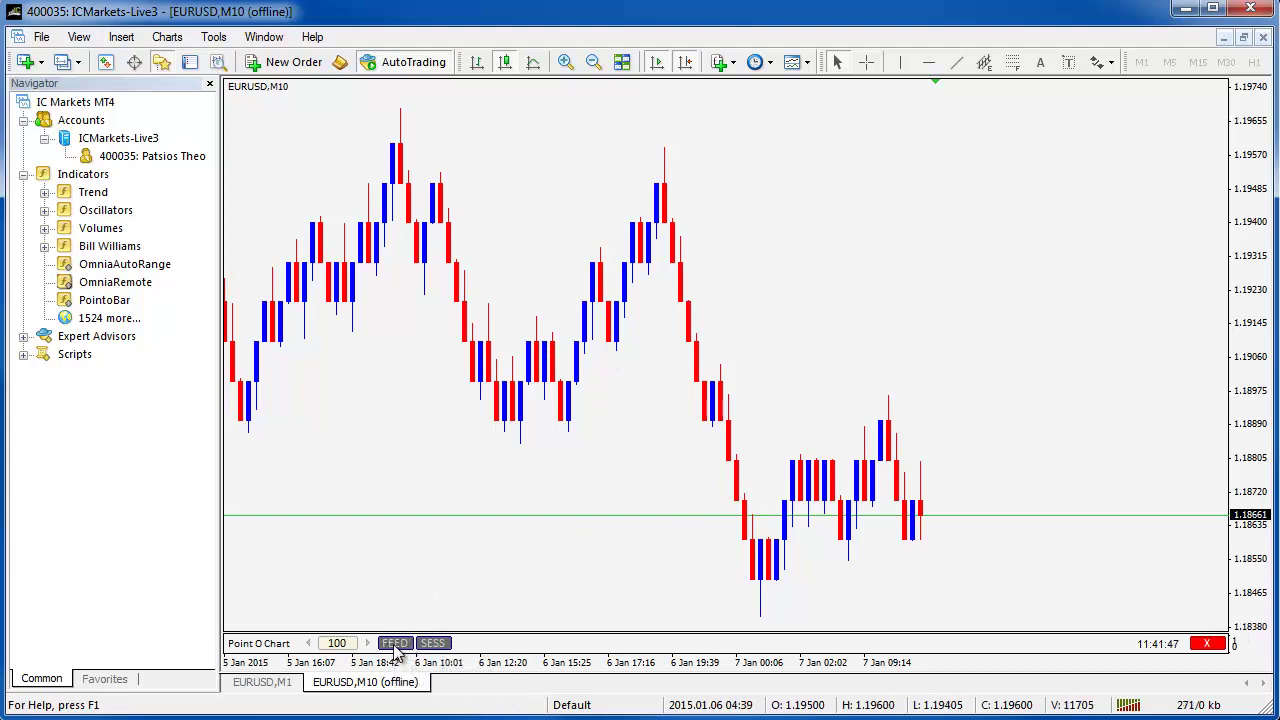
# Tick Show period separators in the offline chart's Common properties.
pyautogui.rightClick(548, 489)
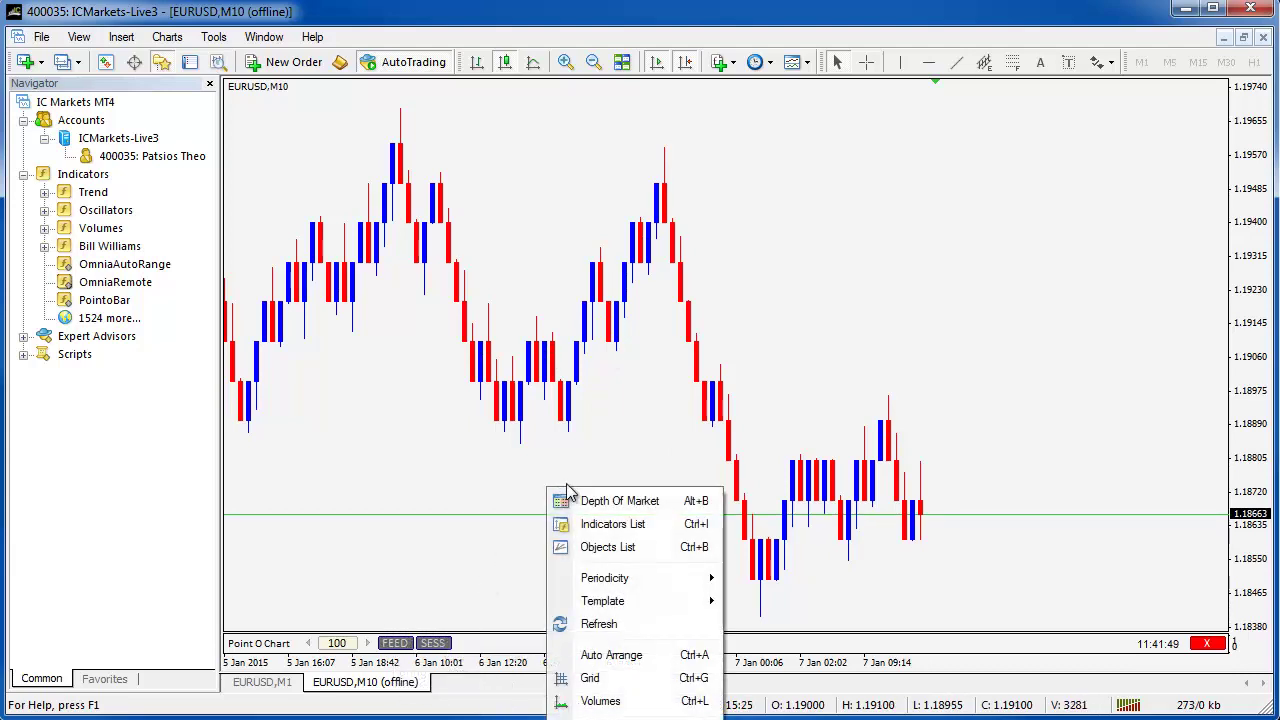
pyautogui.press('F8')
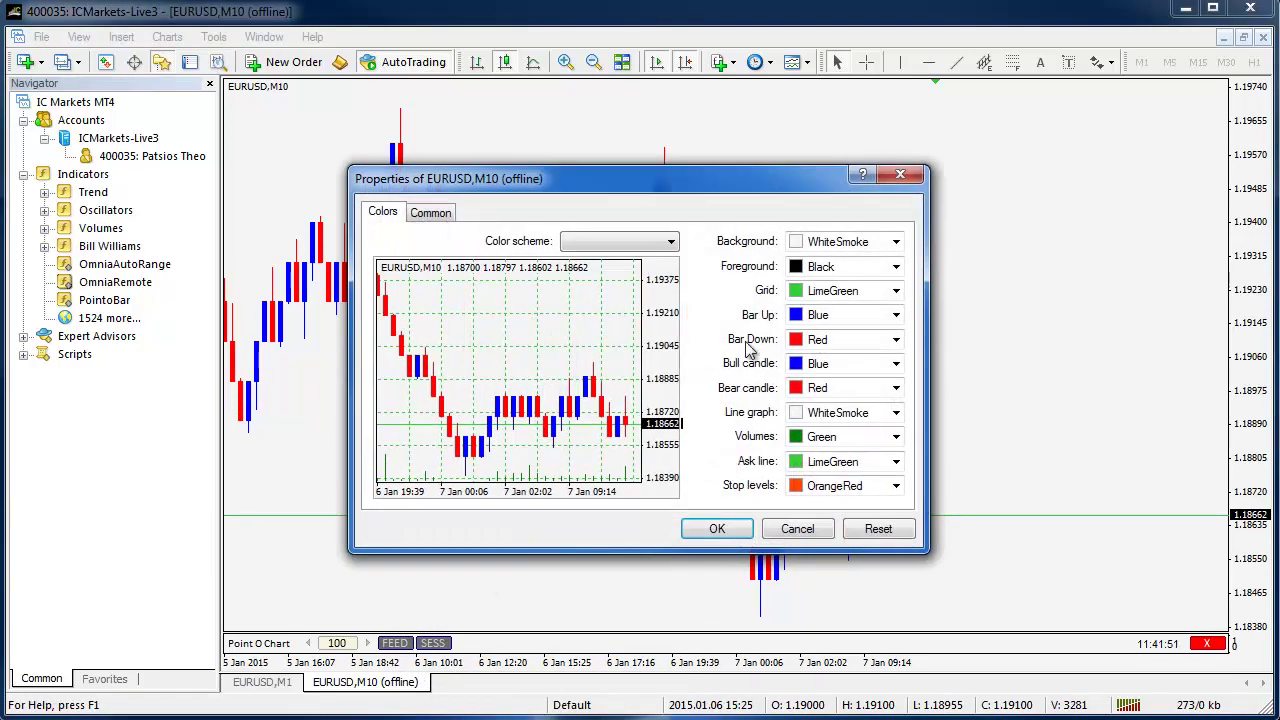
pyautogui.click(455, 216)
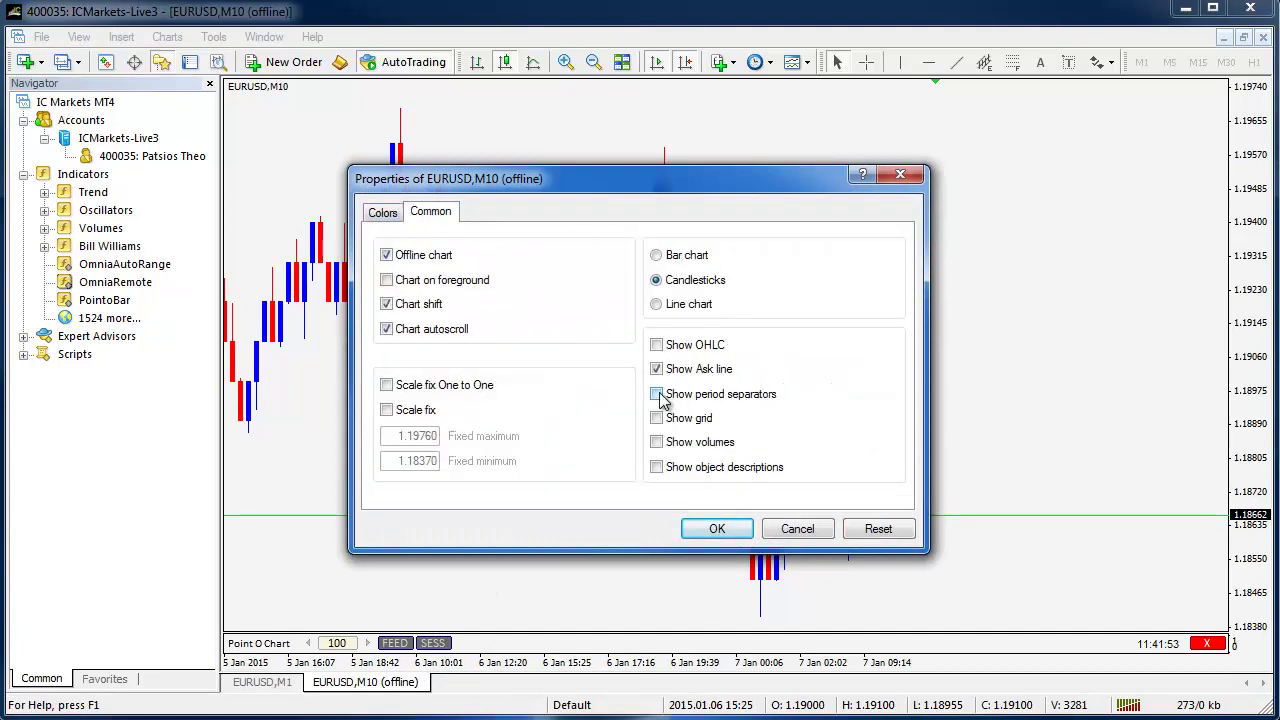
pyautogui.click(716, 529)
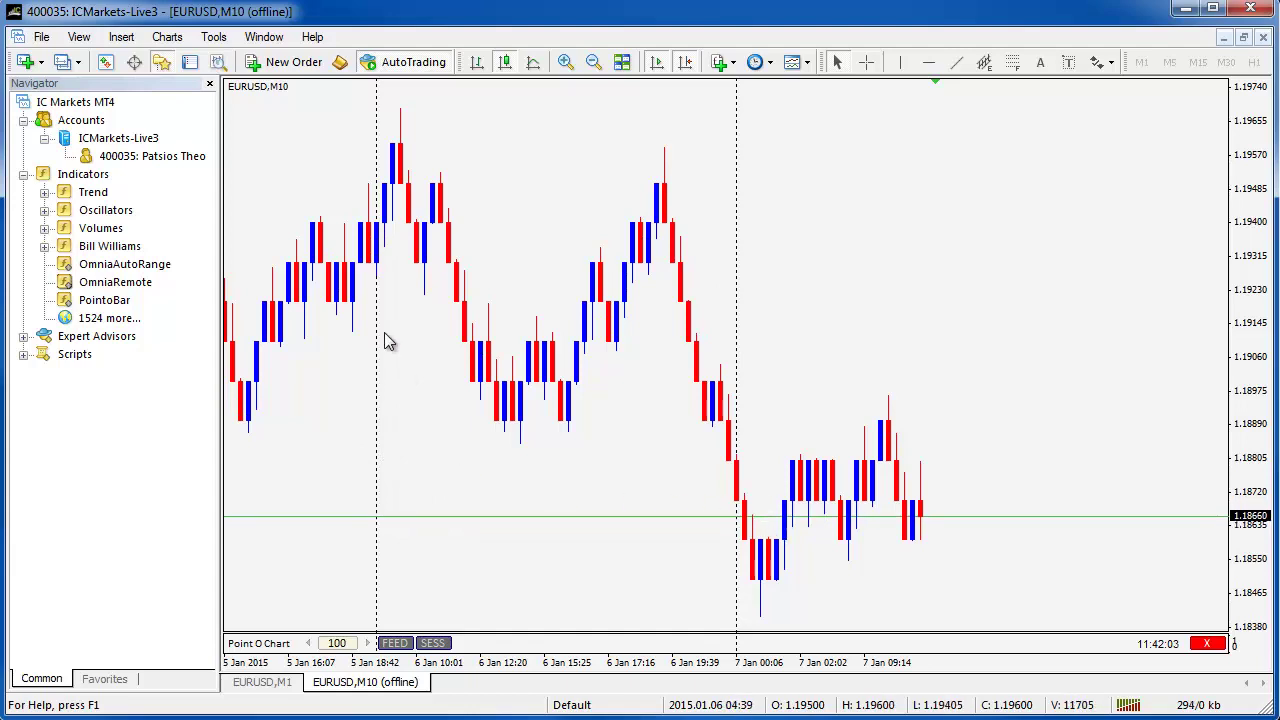
pyautogui.scroll(3, 720, 390)
pyautogui.scroll(-3, 914, 423)
pyautogui.scroll(1, 770, 424)
pyautogui.scroll(-3, 625, 423)
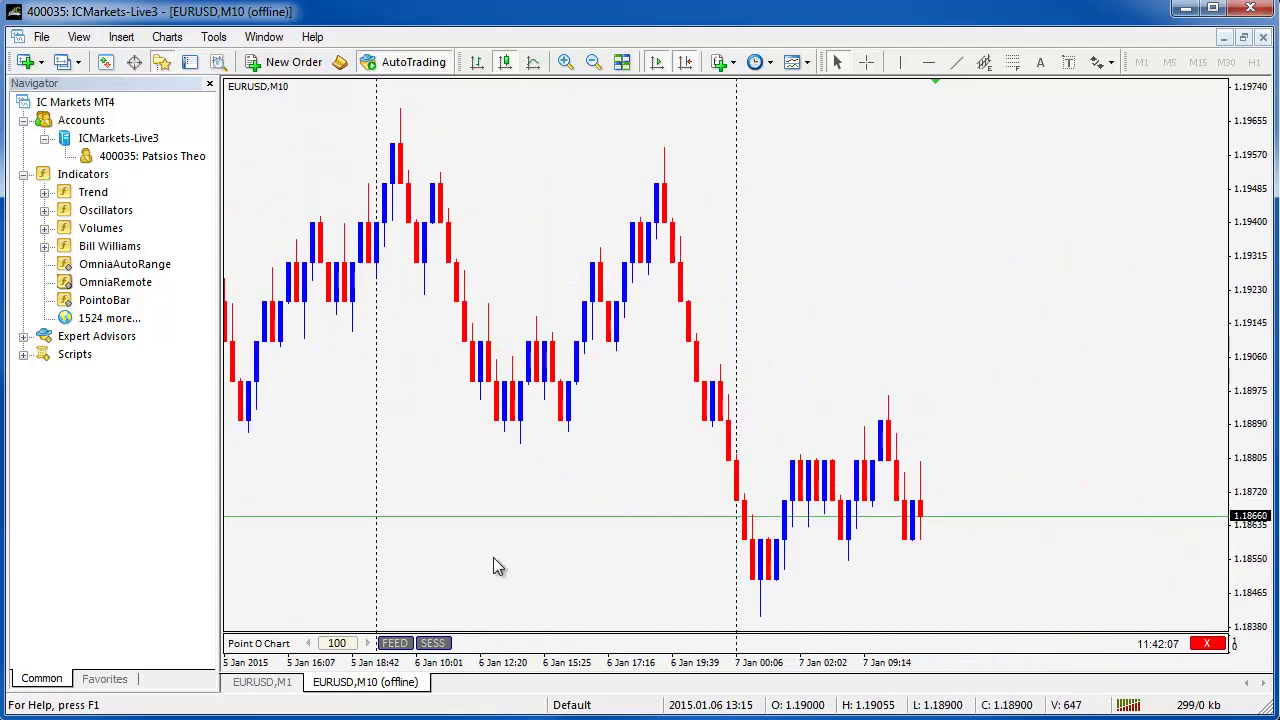
pyautogui.click(435, 645)
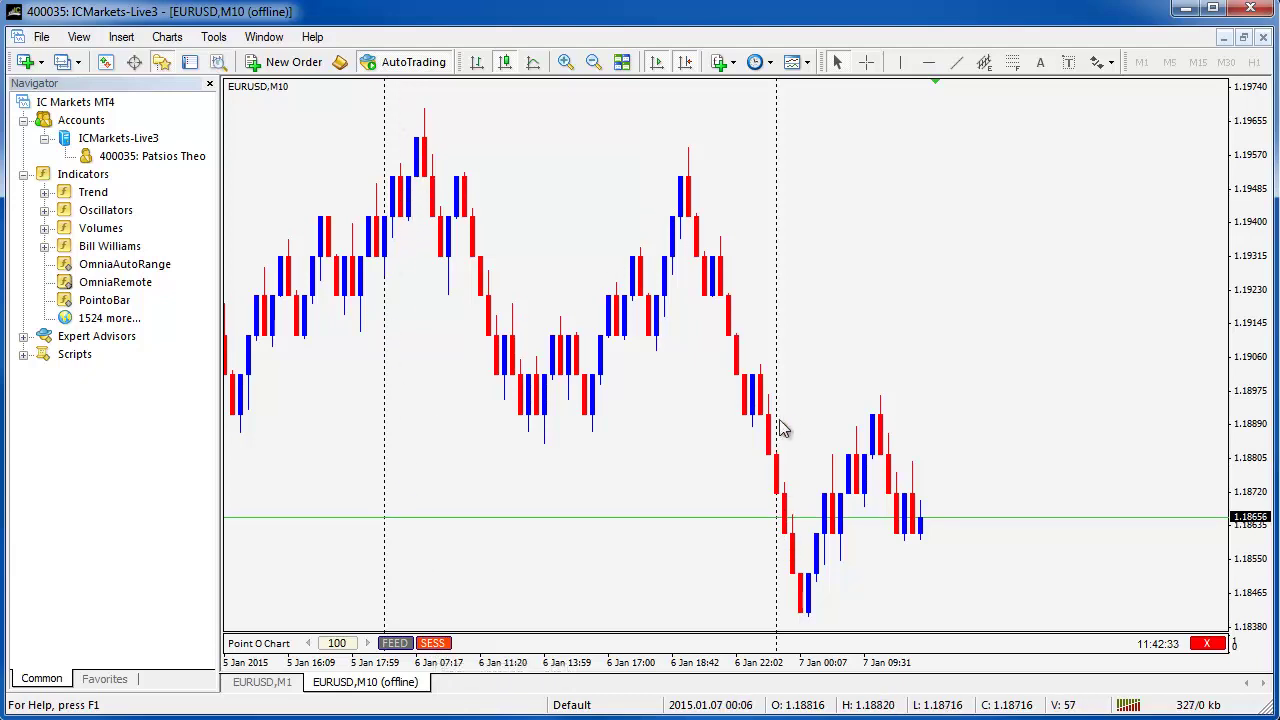
pyautogui.click(433, 643)
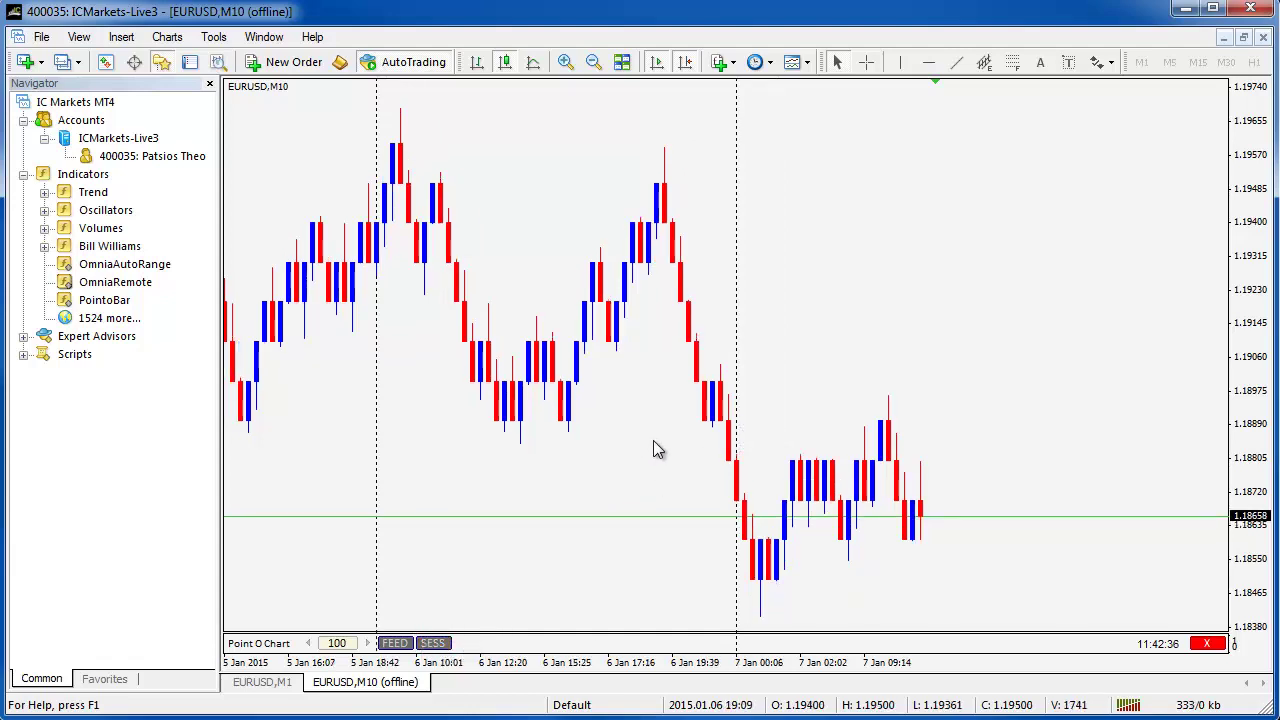
pyautogui.scroll(10, 700, 271)
pyautogui.scroll(5, 667, 329)
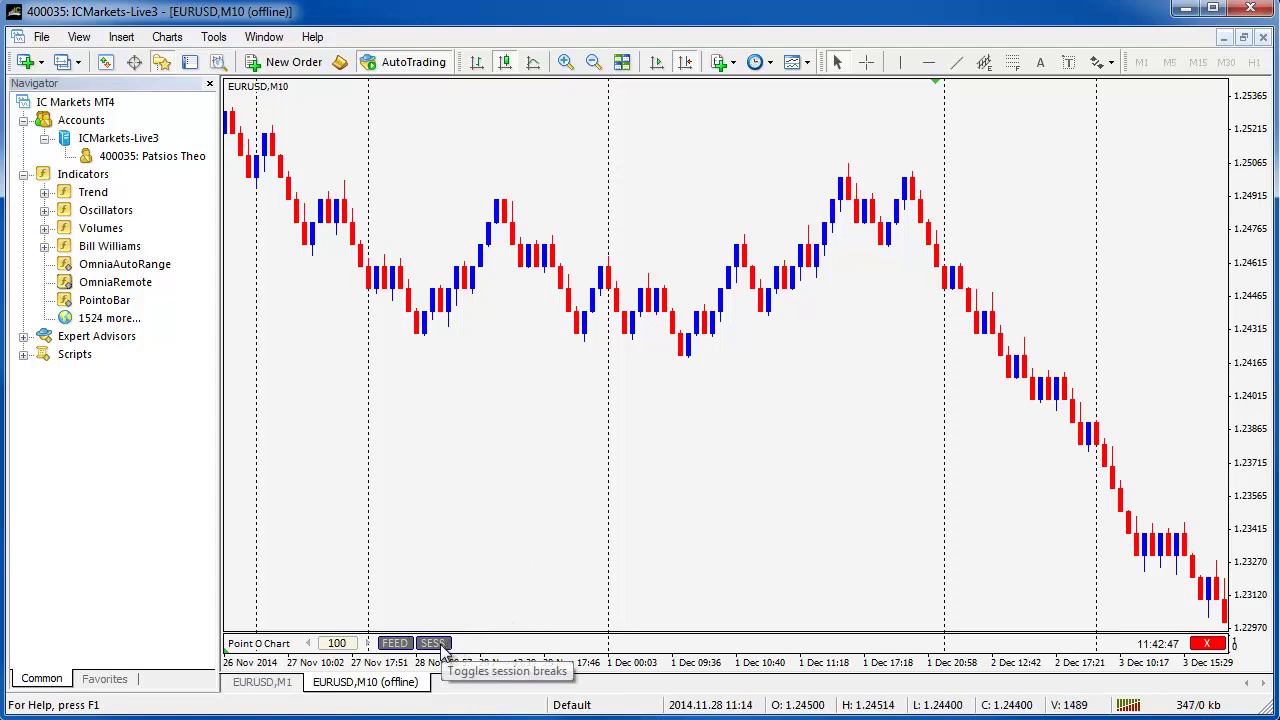
pyautogui.click(265, 682)
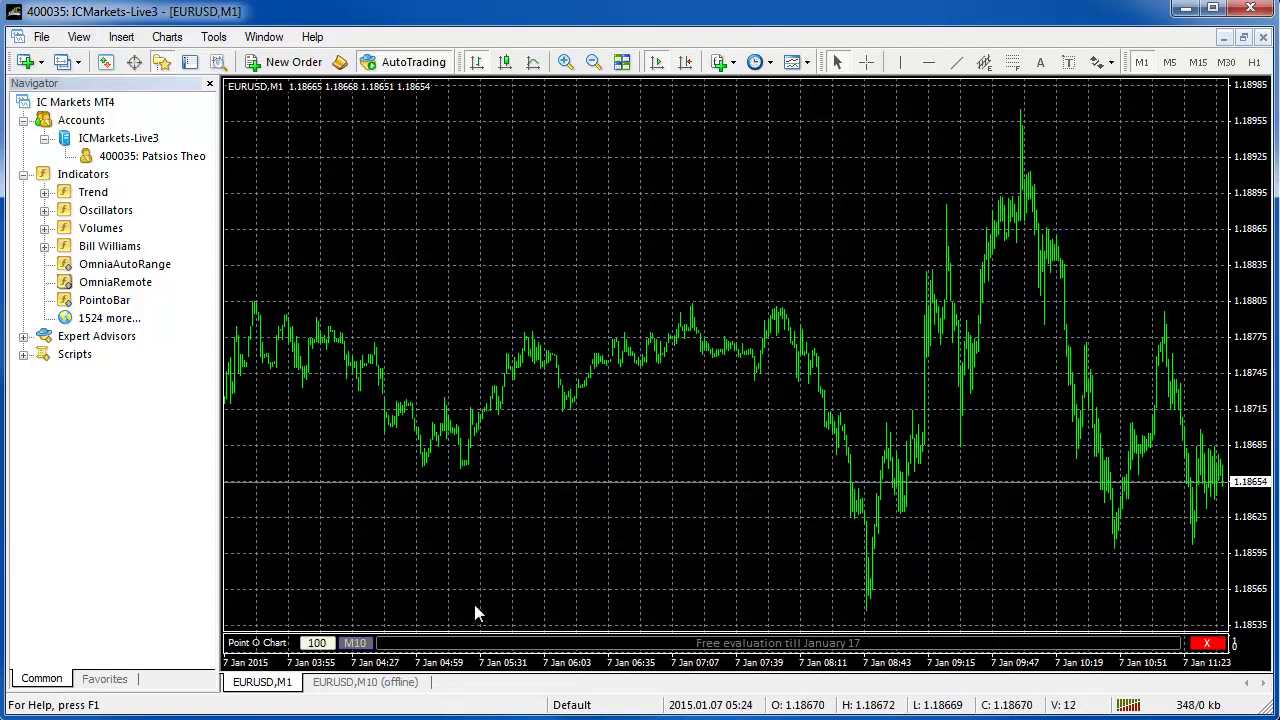
pyautogui.rightClick(692, 377)
pyautogui.click(759, 414)
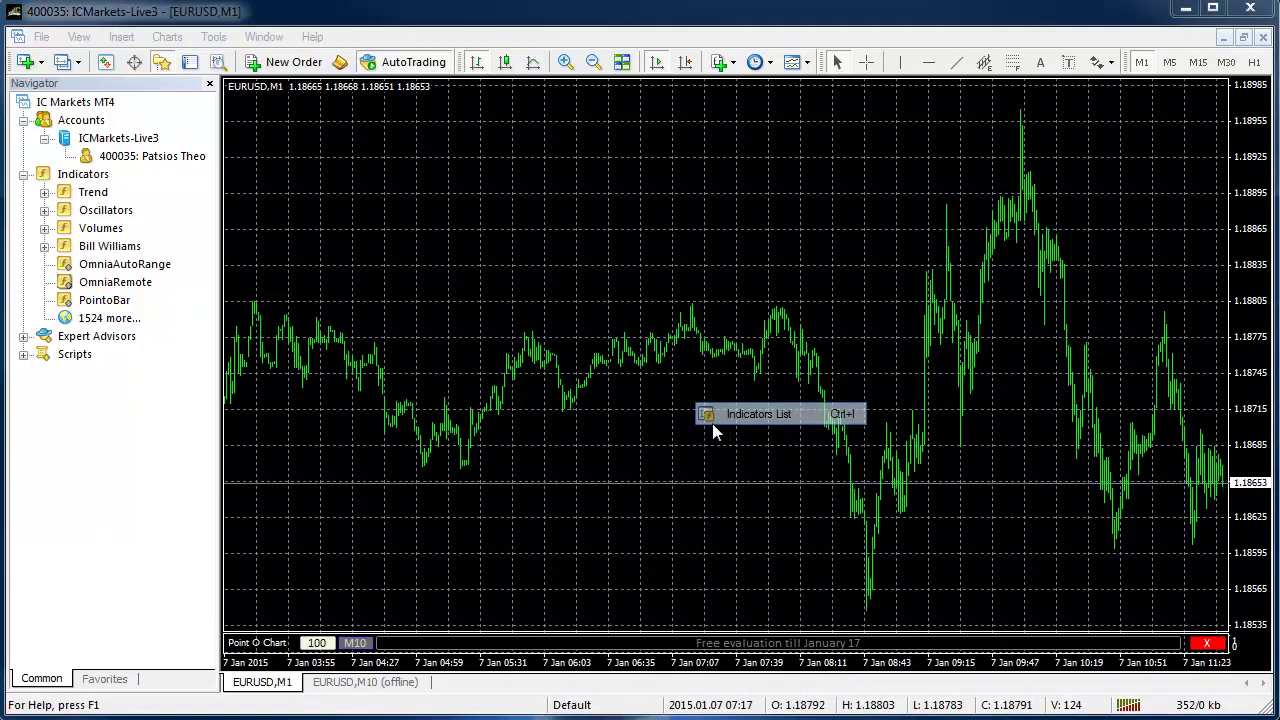
pyautogui.click(608, 314)
pyautogui.click(858, 297)
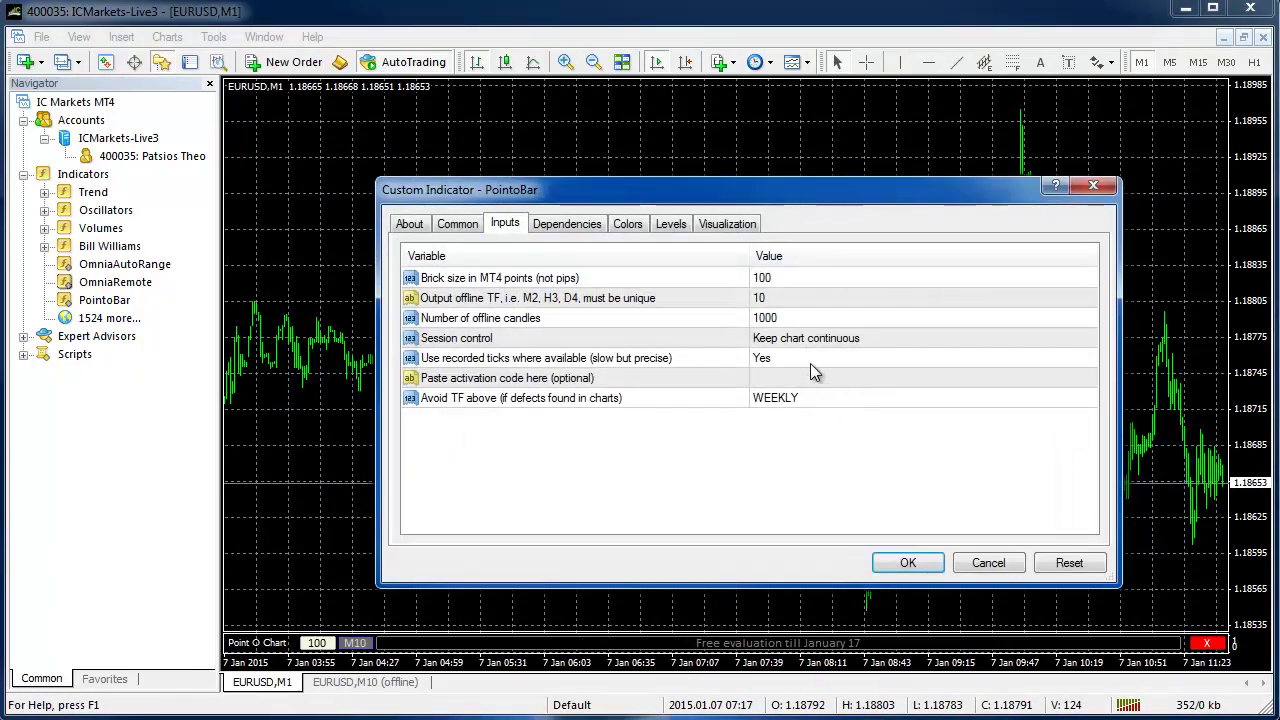
pyautogui.click(789, 342)
pyautogui.click(789, 340)
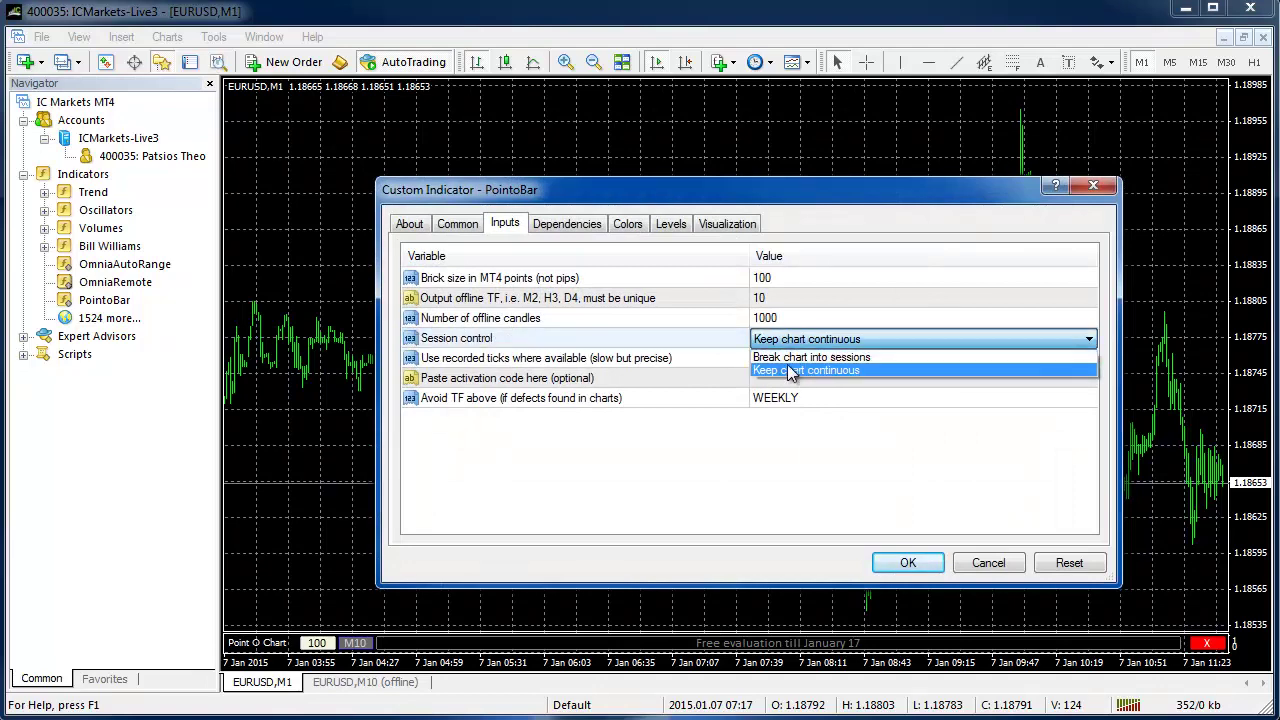
pyautogui.click(1086, 206)
pyautogui.click(1094, 188)
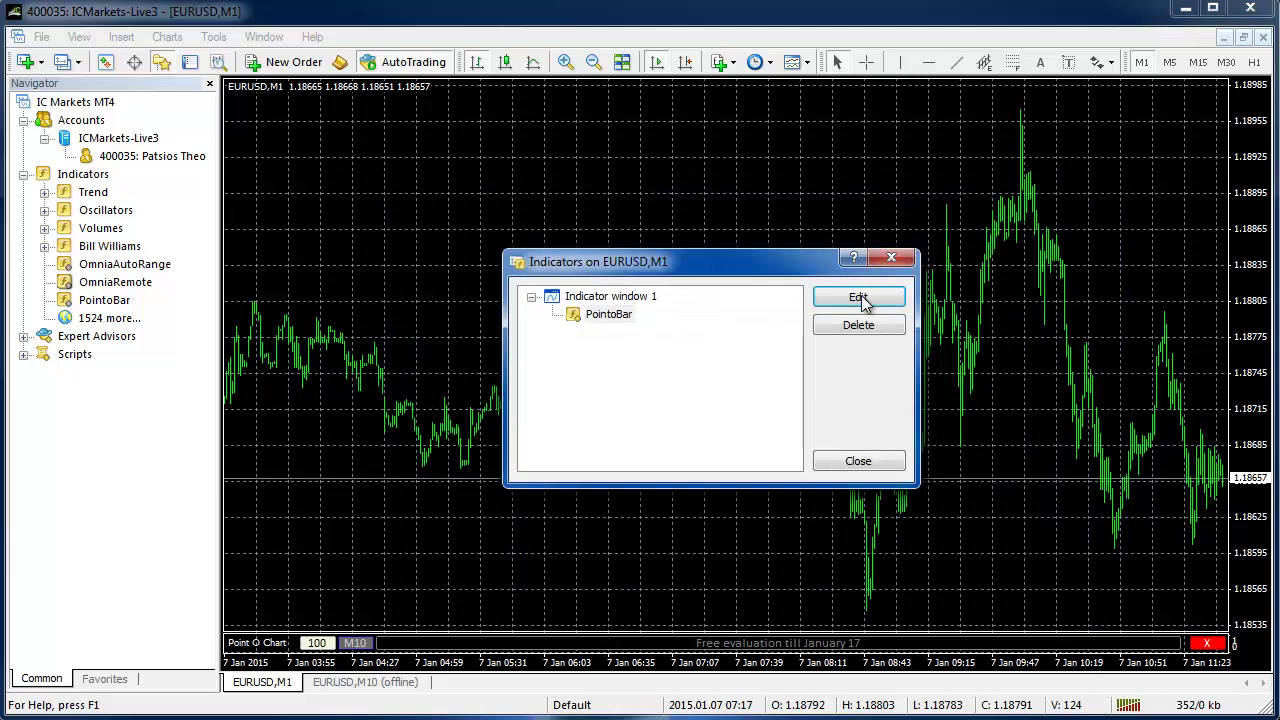
pyautogui.click(891, 258)
pyautogui.click(395, 683)
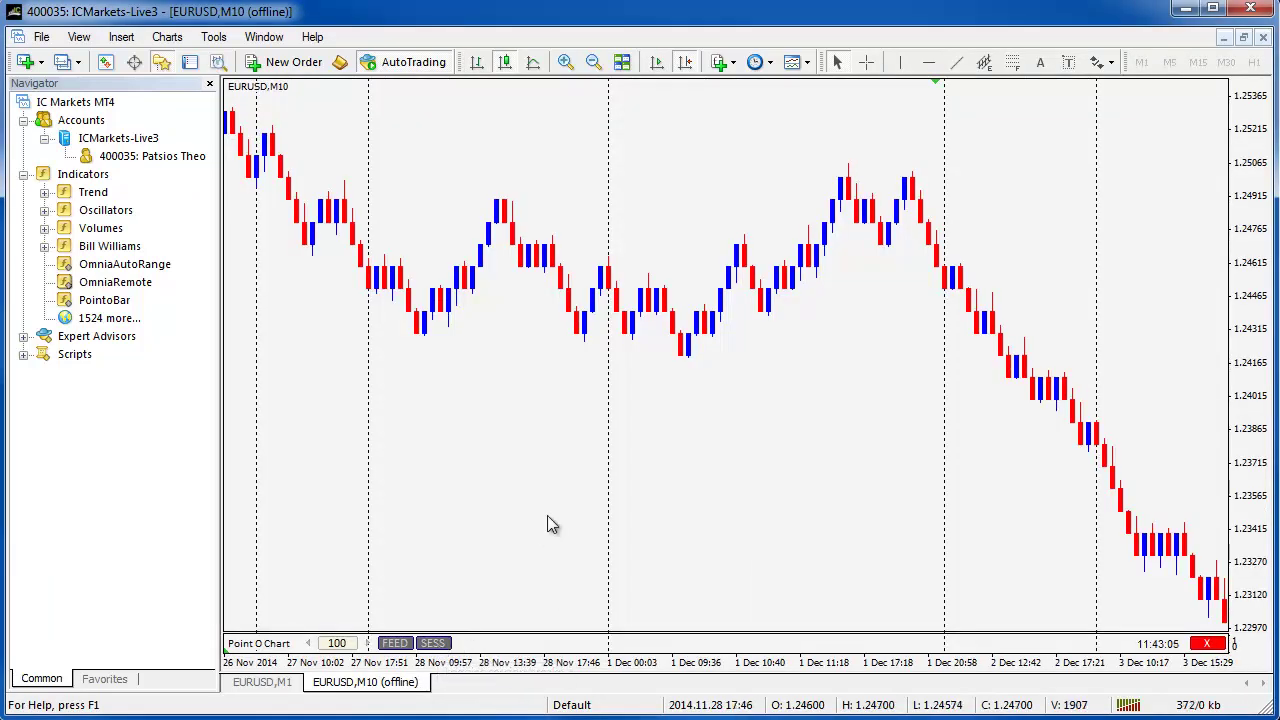
# Change the Point O Chart brick size to 200, then back to 100, to rebuild the chart.
pyautogui.click(336, 645)
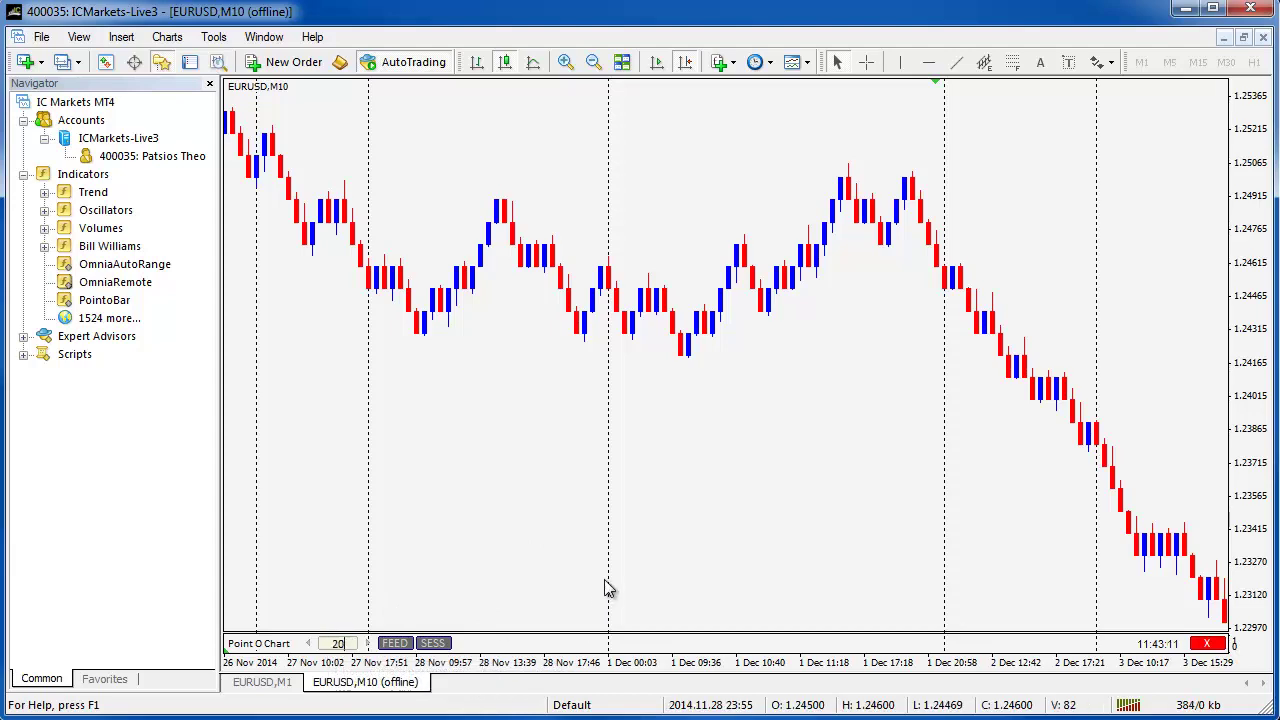
pyautogui.write('200')
pyautogui.press('Return')
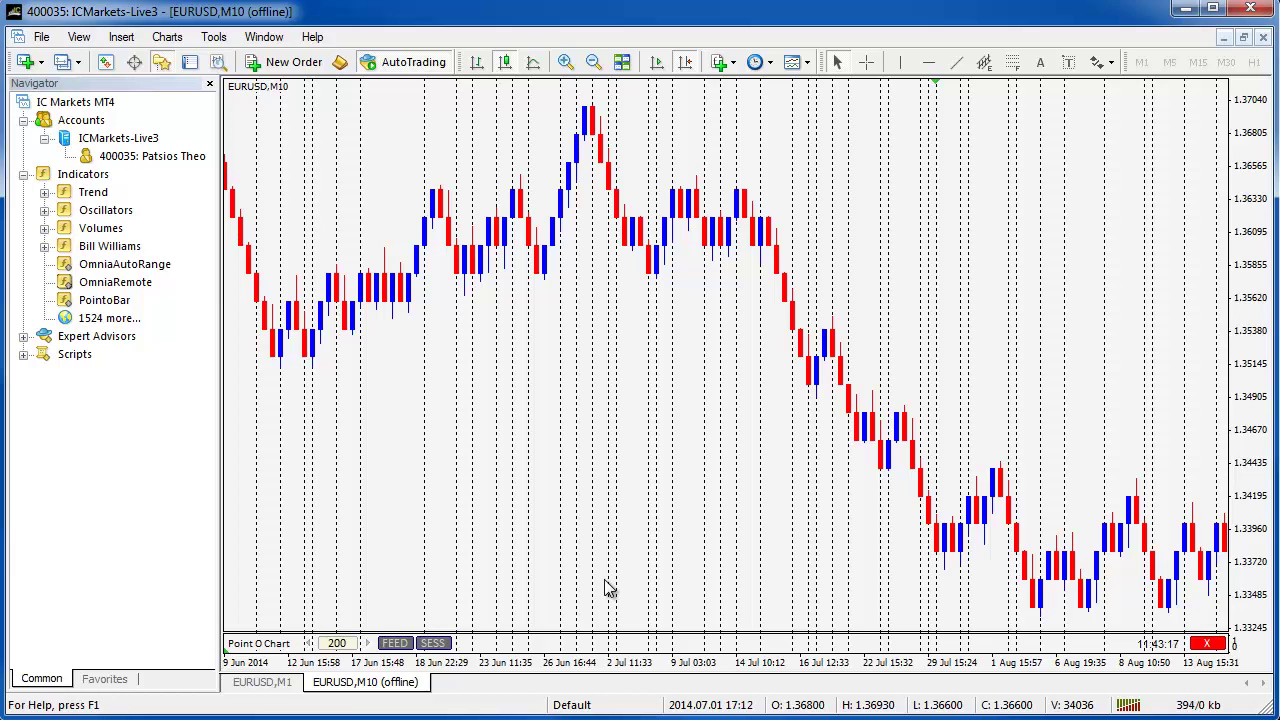
pyautogui.click(337, 643)
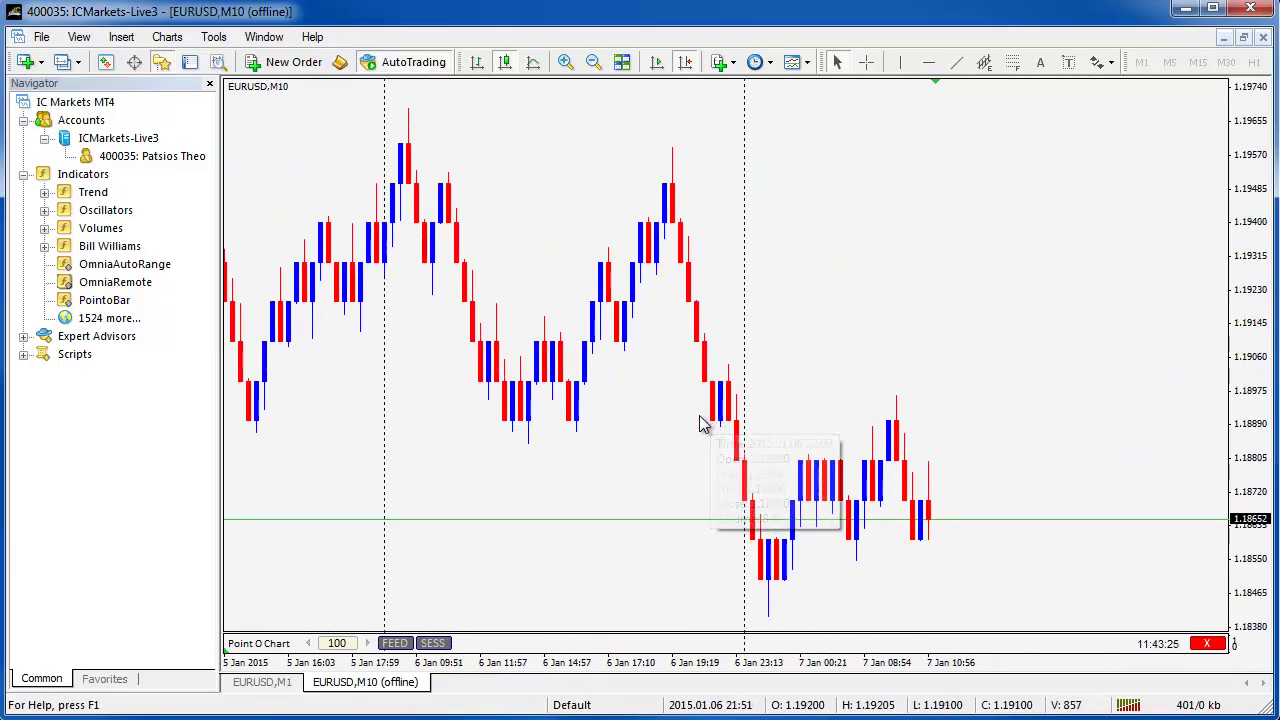
# Drag OmniaAutoRange from the Navigator onto the offline EURUSD M10 chart to show its inputs.
pyautogui.click(105, 266)
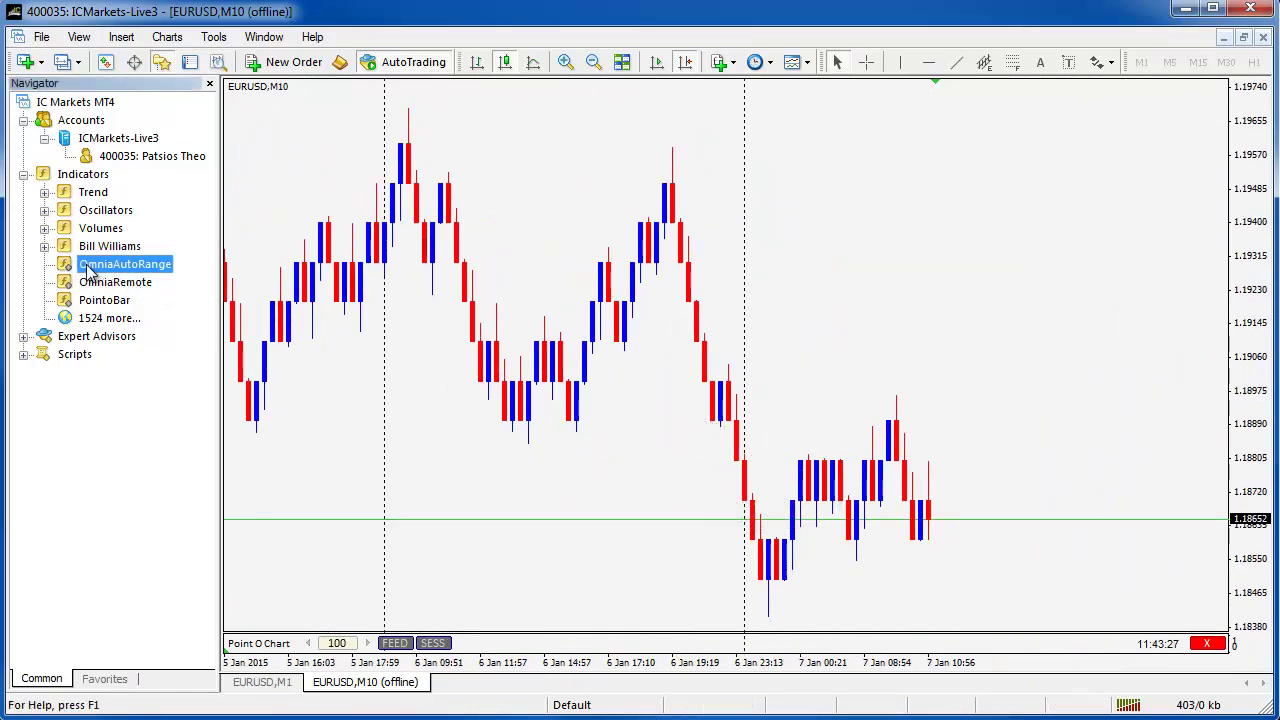
pyautogui.moveTo(712, 362); pyautogui.dragTo(714, 365)
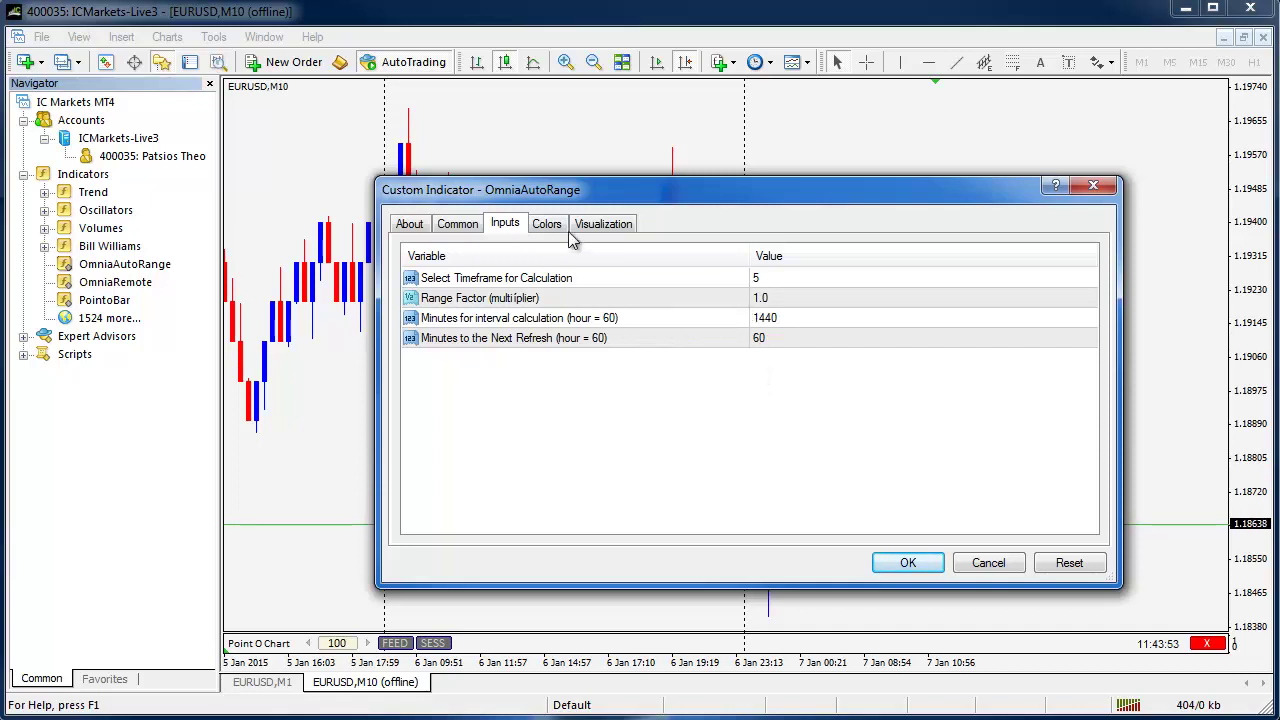
# Set OmniaAutoRange to timeframe 30, interval 28800 minutes and refresh 1440 minutes, and apply it.
pyautogui.click(515, 278)
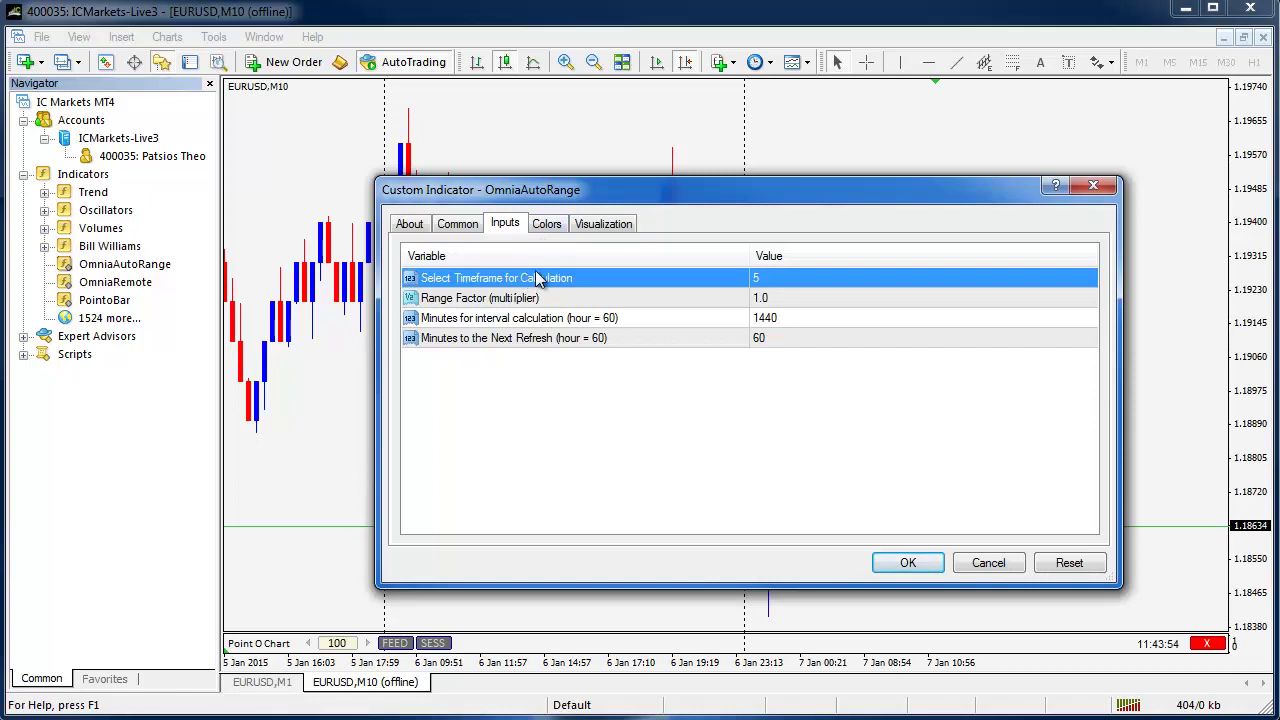
pyautogui.click(782, 278)
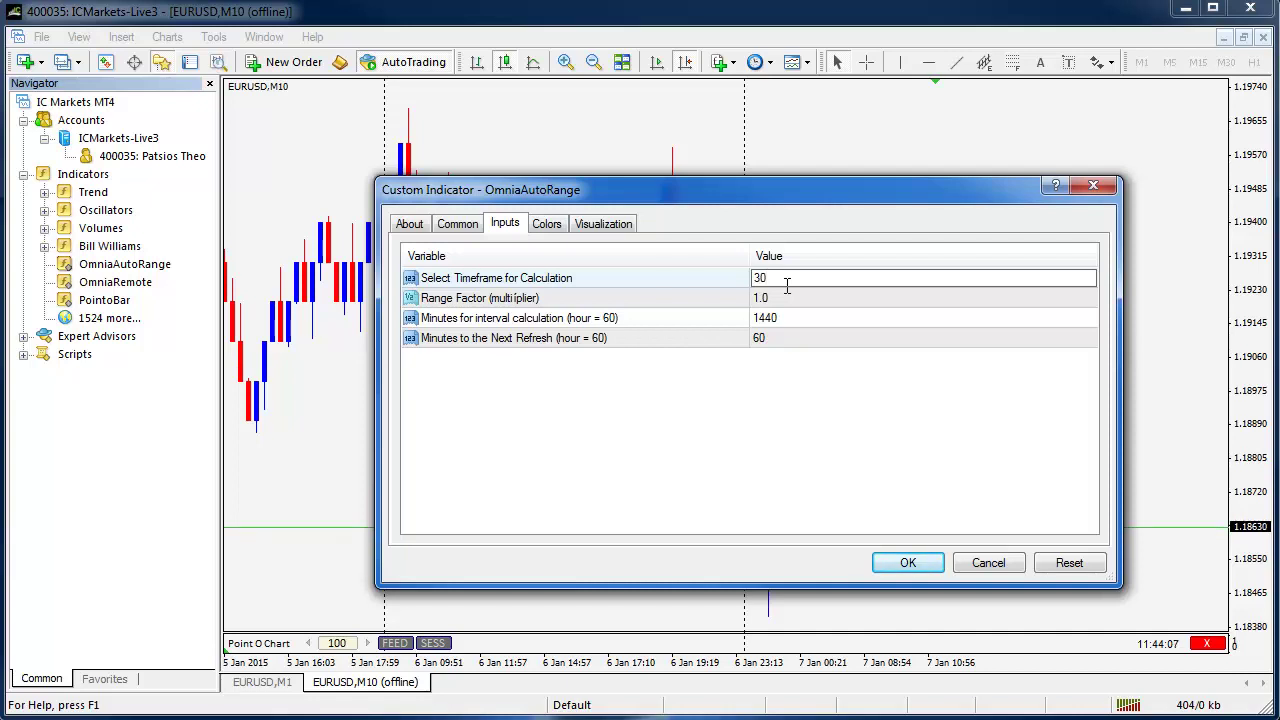
pyautogui.click(810, 298)
pyautogui.click(787, 318)
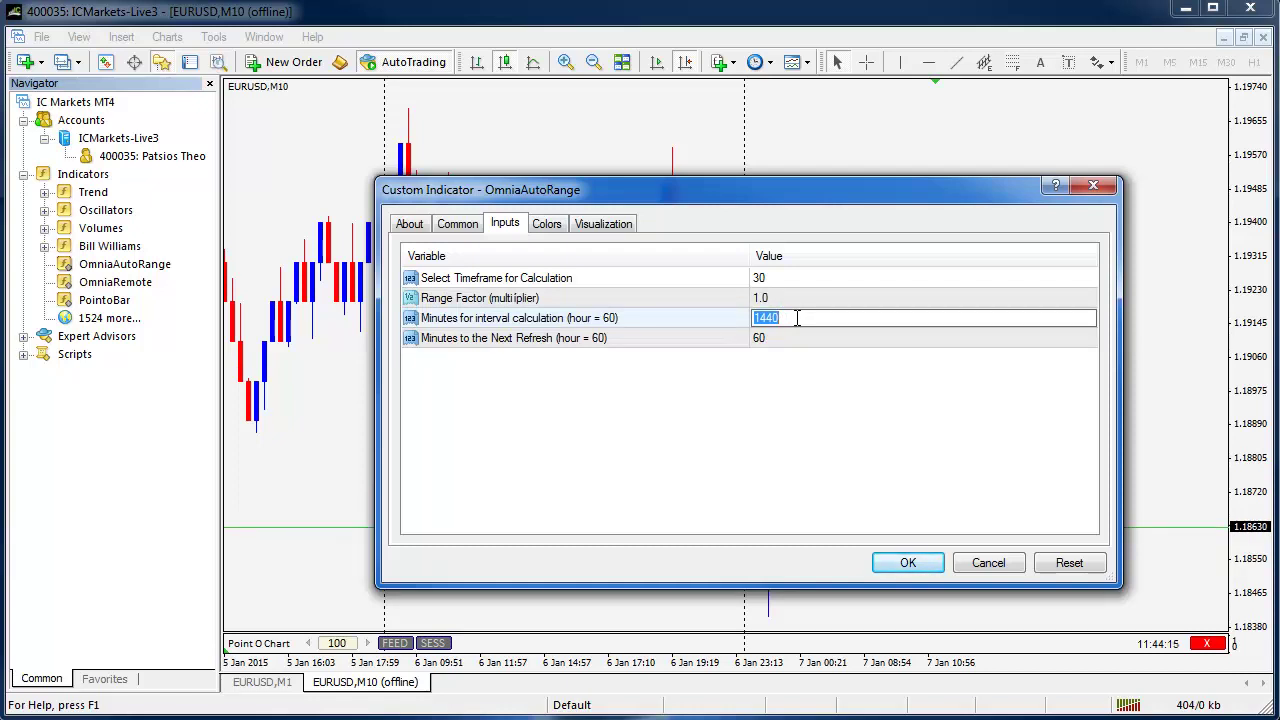
pyautogui.write('28800')
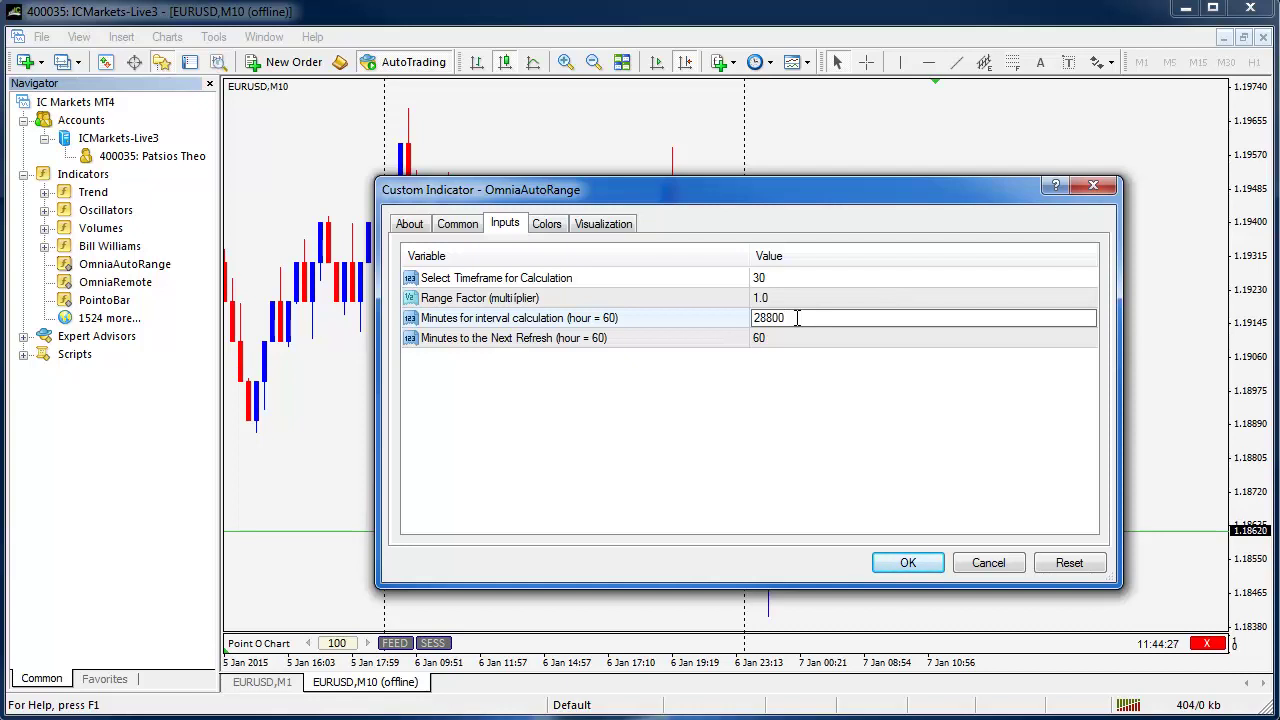
pyautogui.click(787, 340)
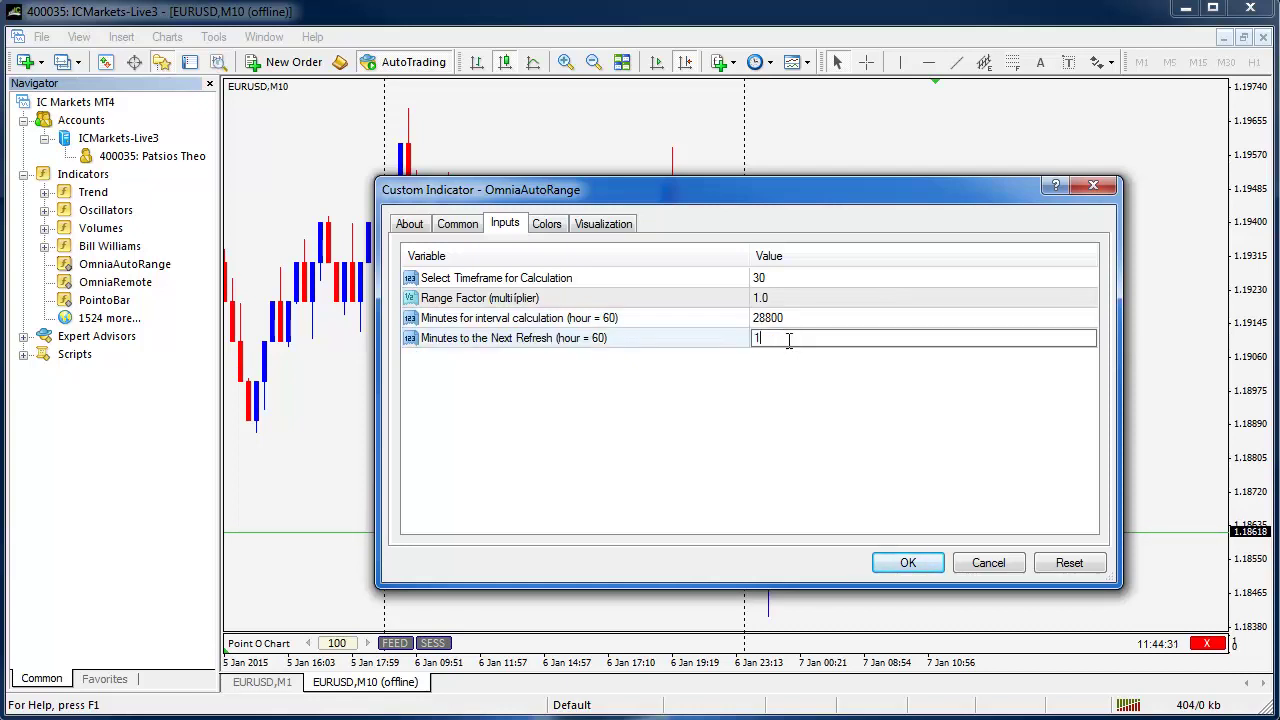
pyautogui.click(990, 448)
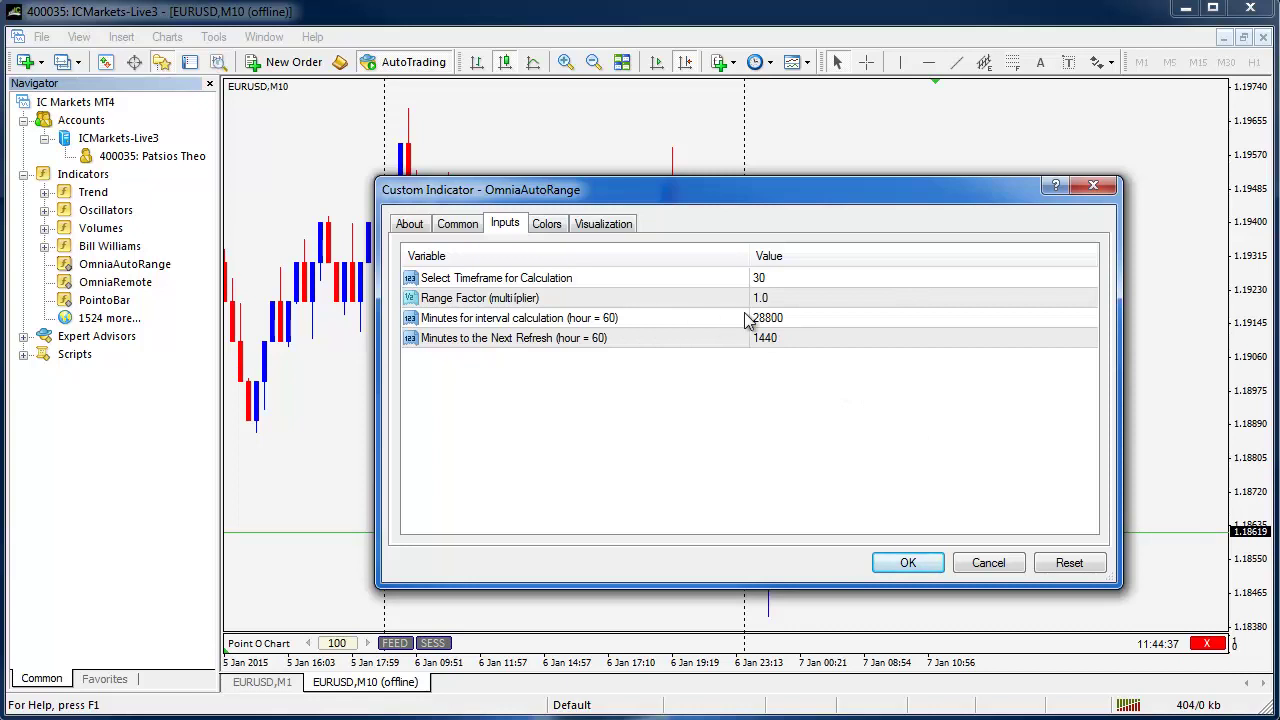
pyautogui.click(806, 318)
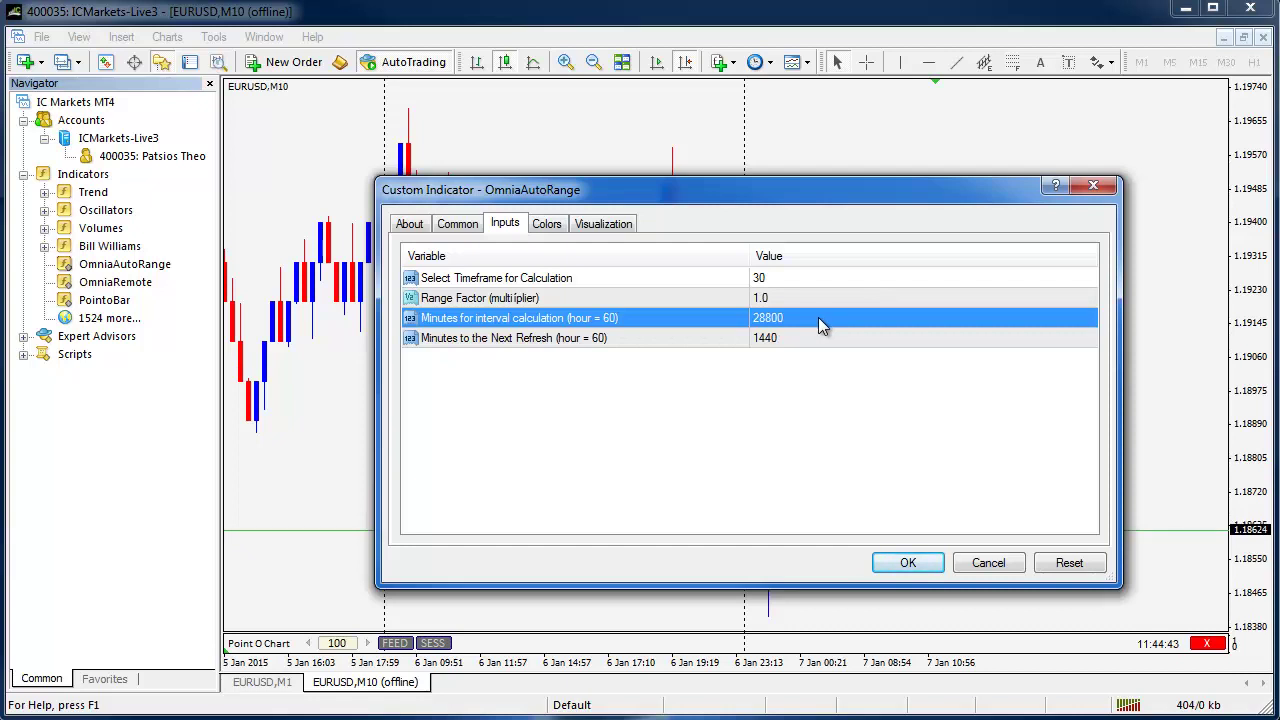
pyautogui.click(786, 282)
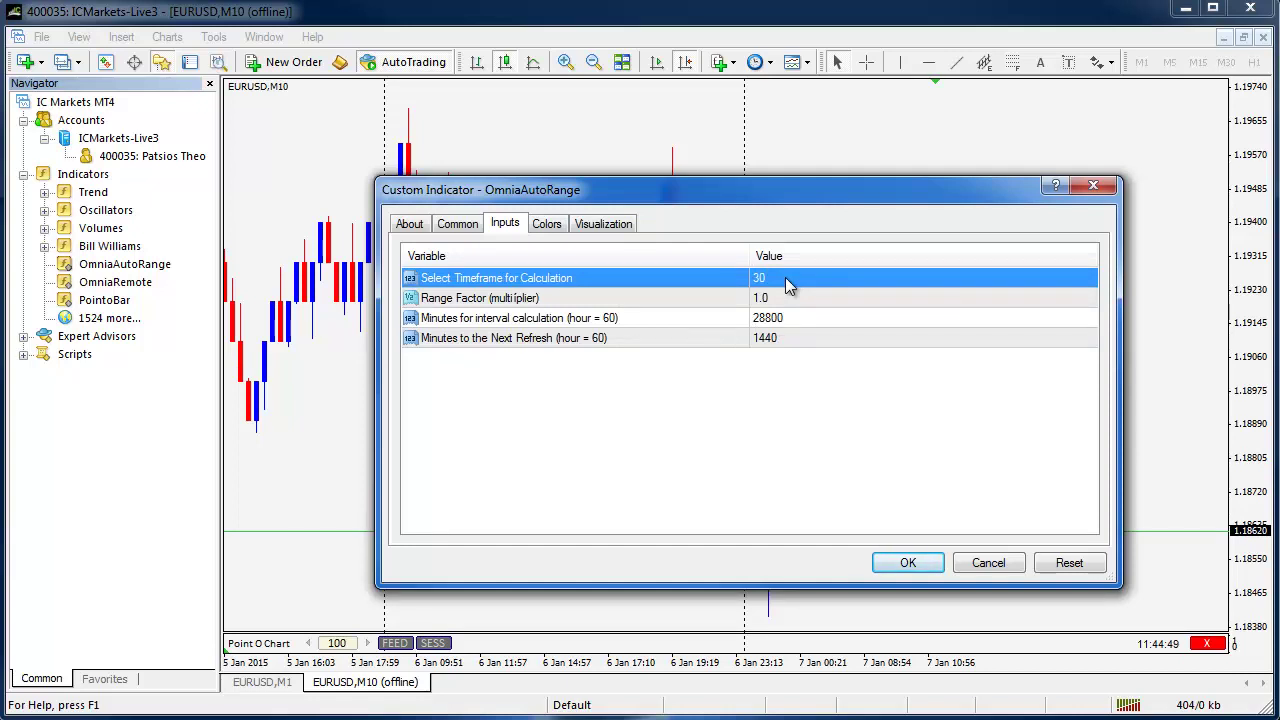
pyautogui.click(784, 341)
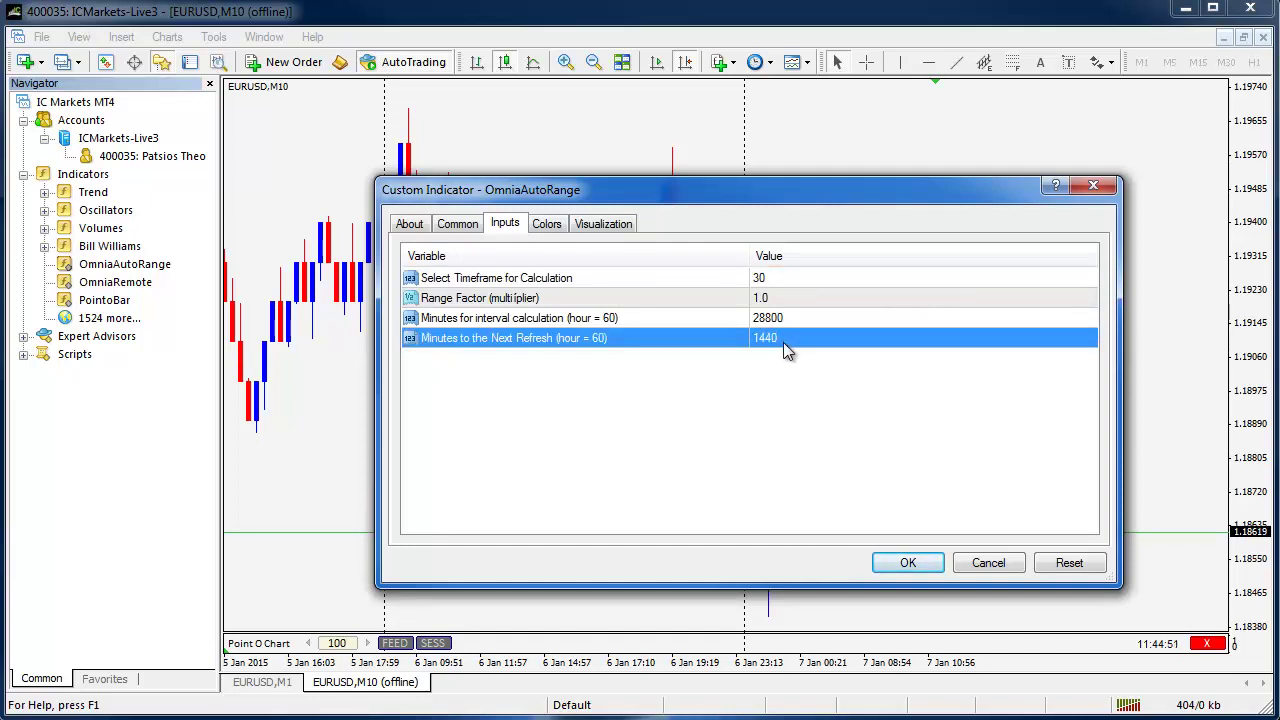
pyautogui.click(910, 563)
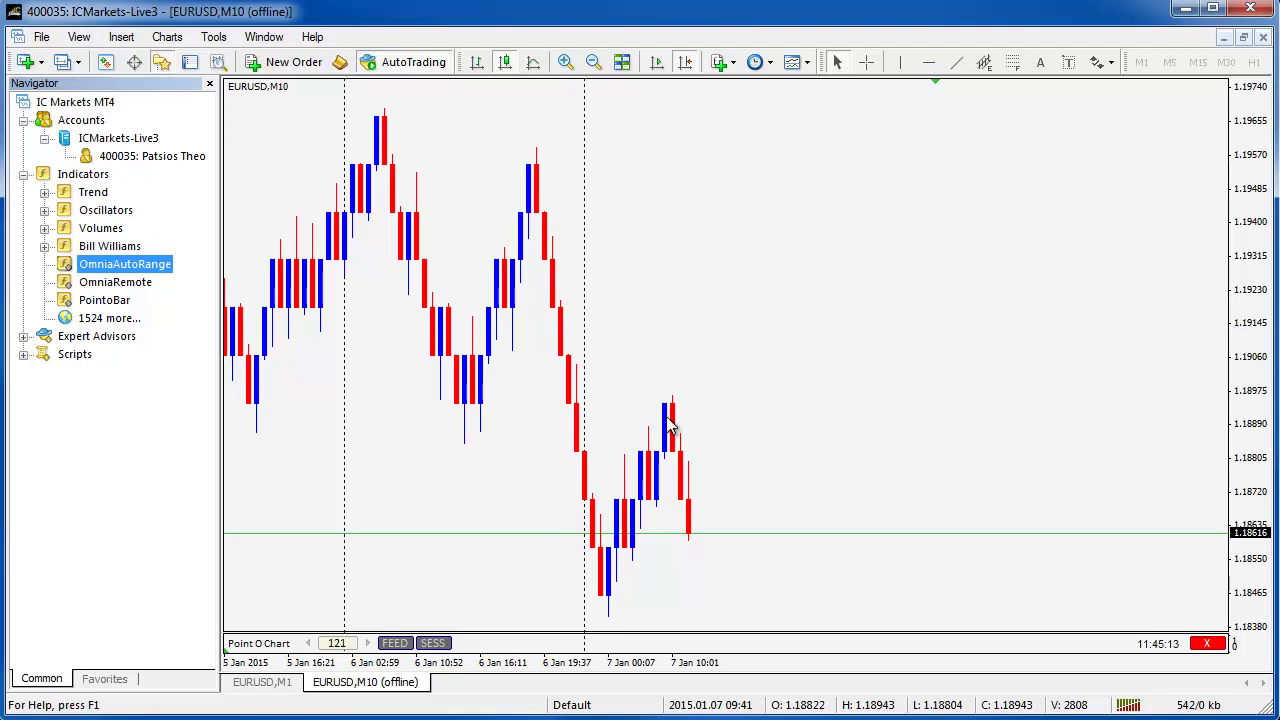
# Activate the offline chart so its bricks redraw at the auto-set 121-point size.
pyautogui.click(685, 423)
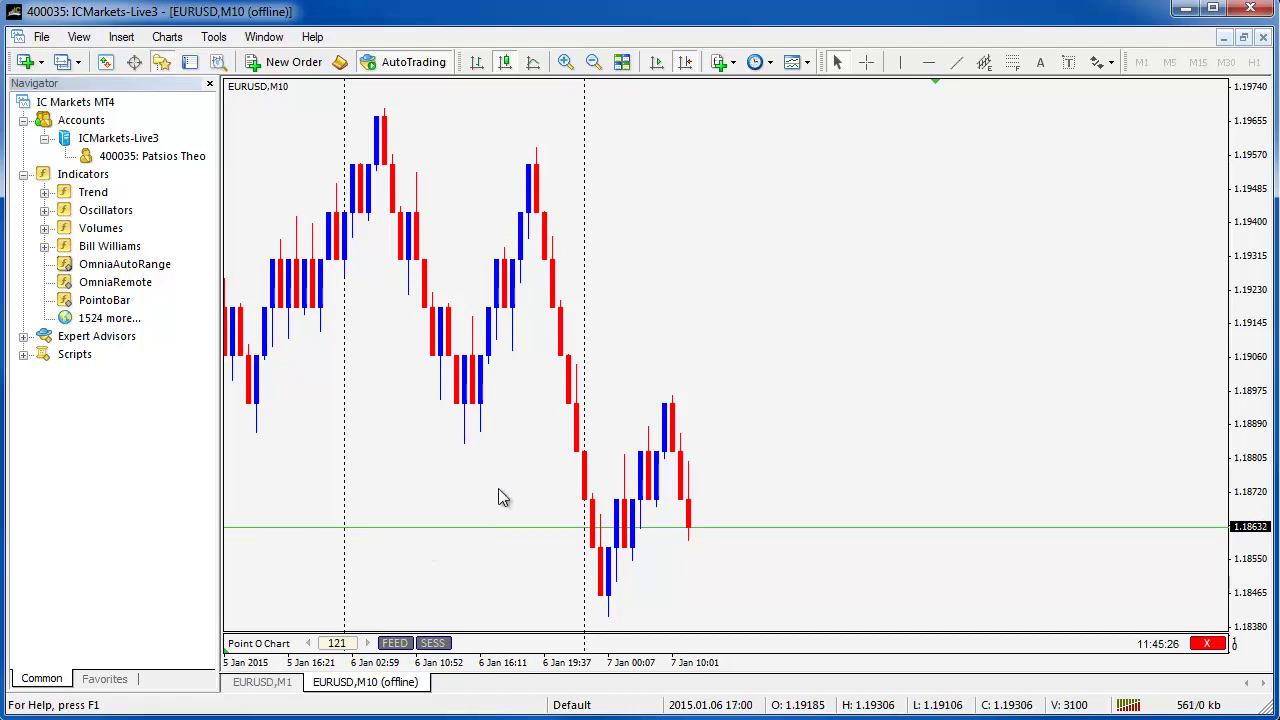
# Reopen OmniaAutoRange's settings from the chart's Indicators List.
pyautogui.rightClick(749, 314)
pyautogui.click(775, 345)
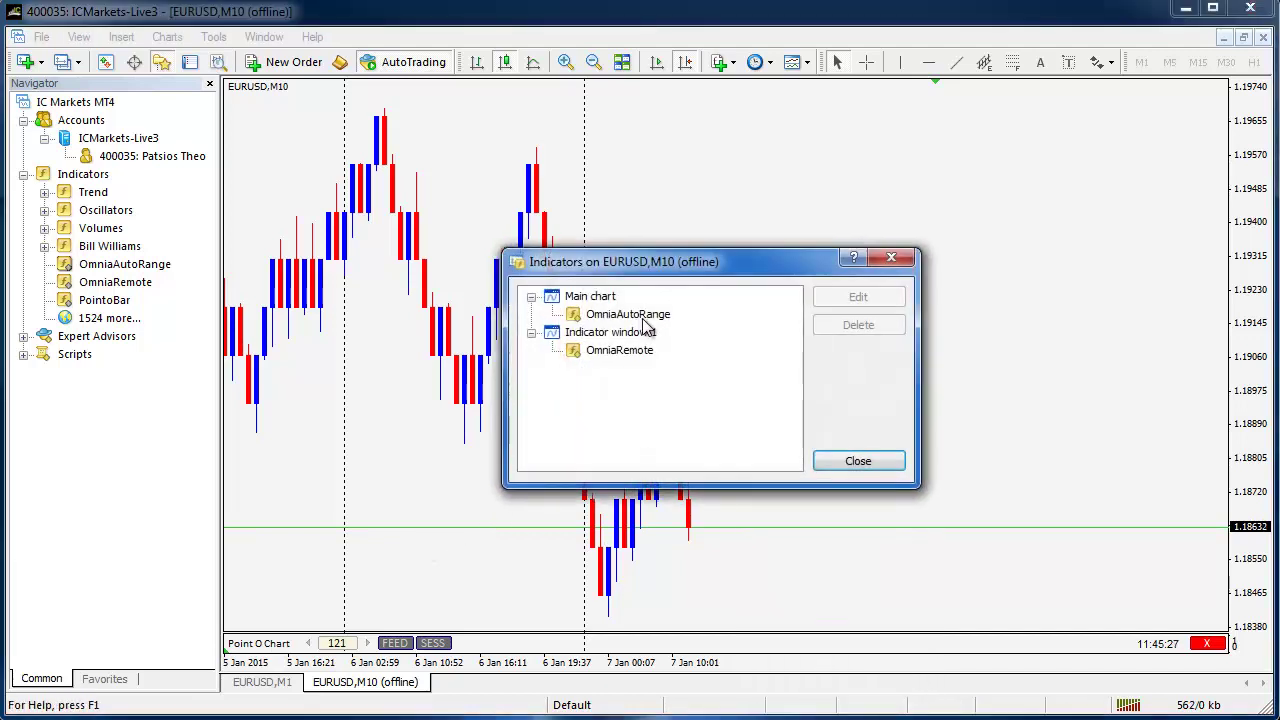
pyautogui.click(636, 316)
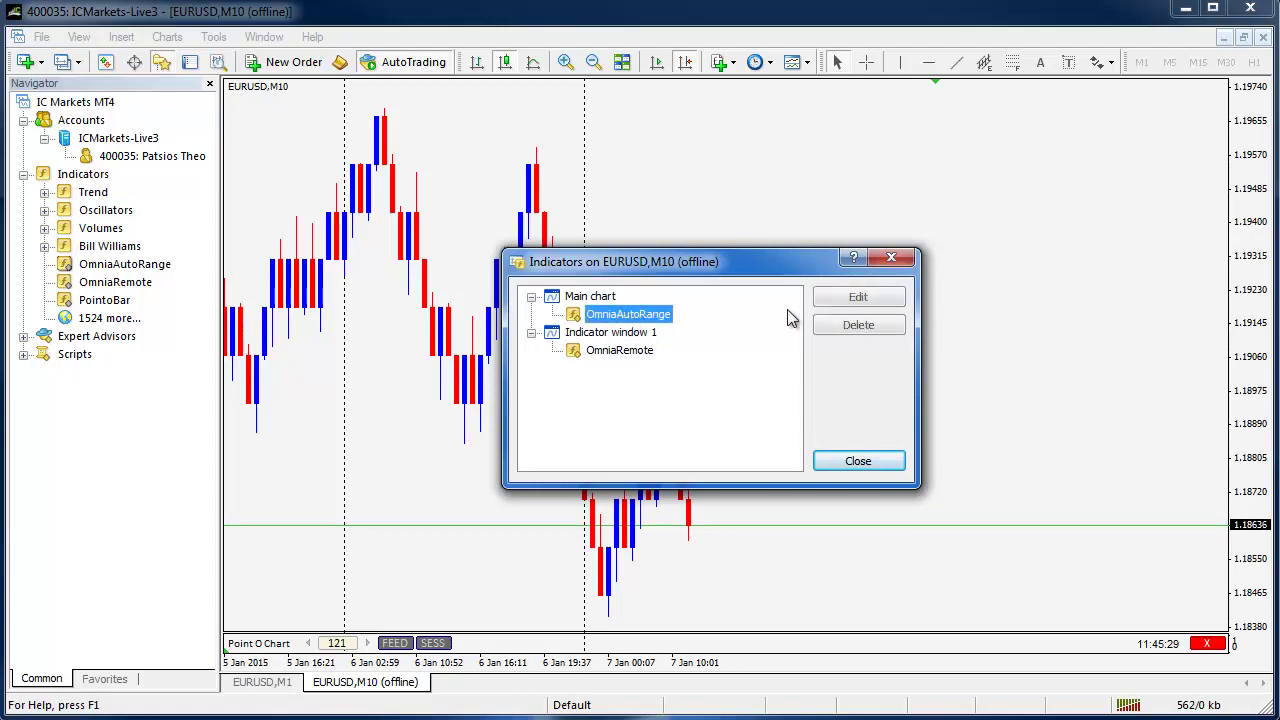
pyautogui.click(845, 297)
# Review the inputs, leaving Range Factor at 1.0 with timeframe 30, 28800 and 1440 unchanged.
pyautogui.click(775, 299)
pyautogui.click(777, 299)
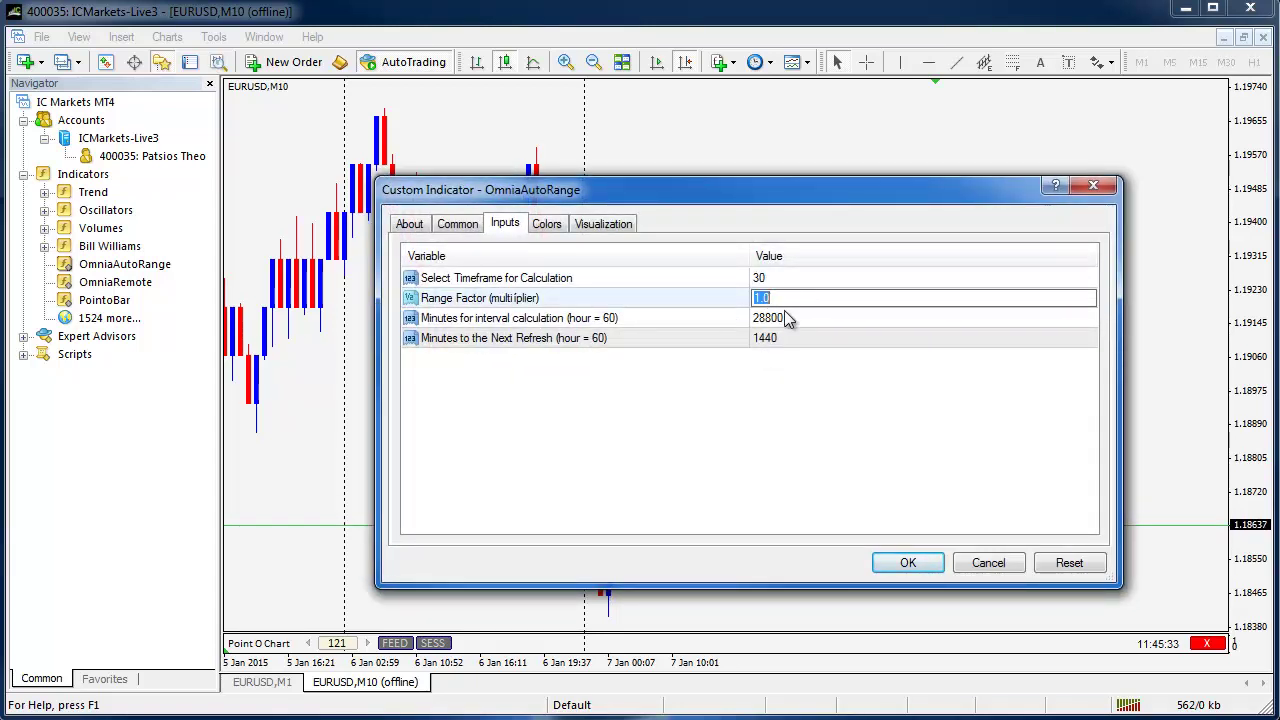
pyautogui.click(786, 318)
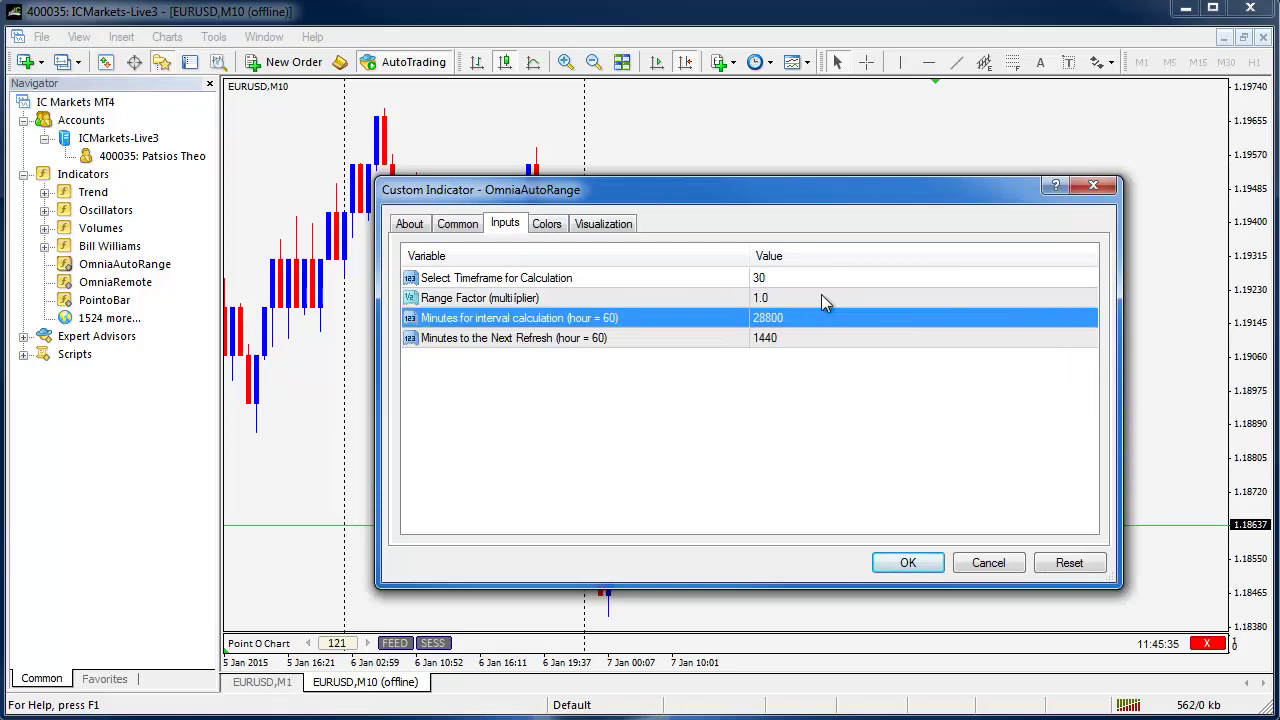
pyautogui.click(856, 418)
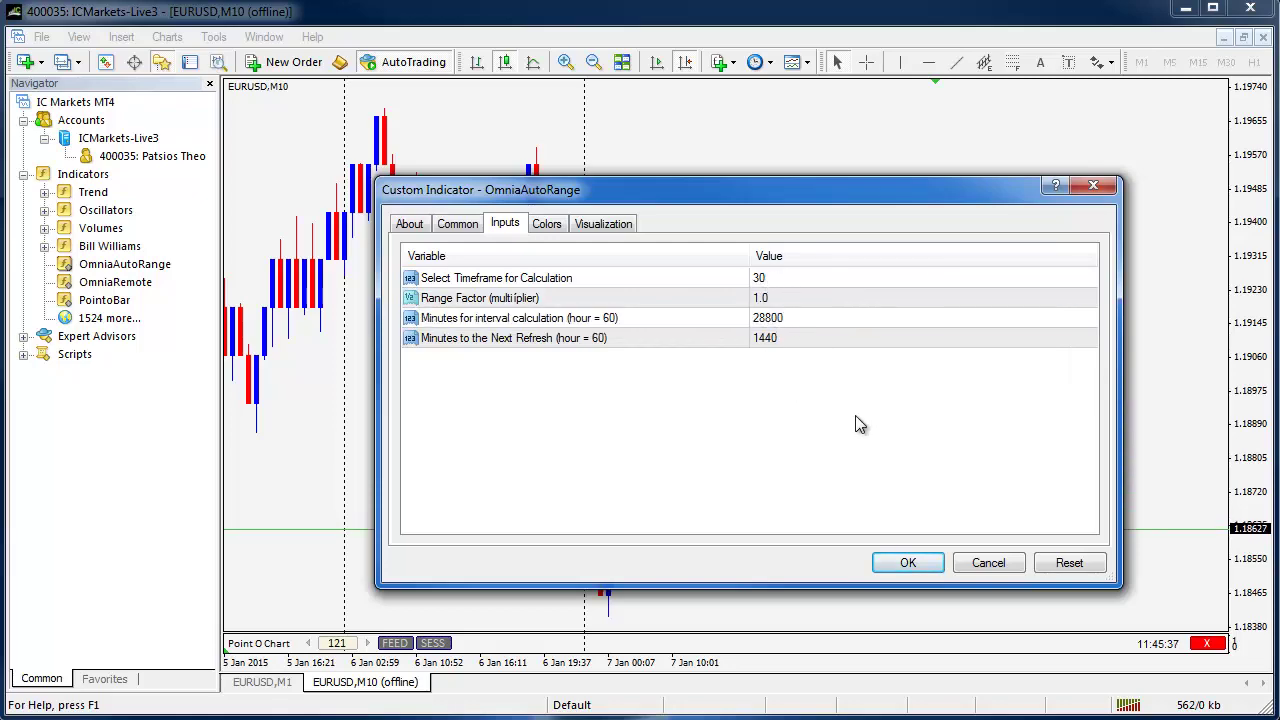